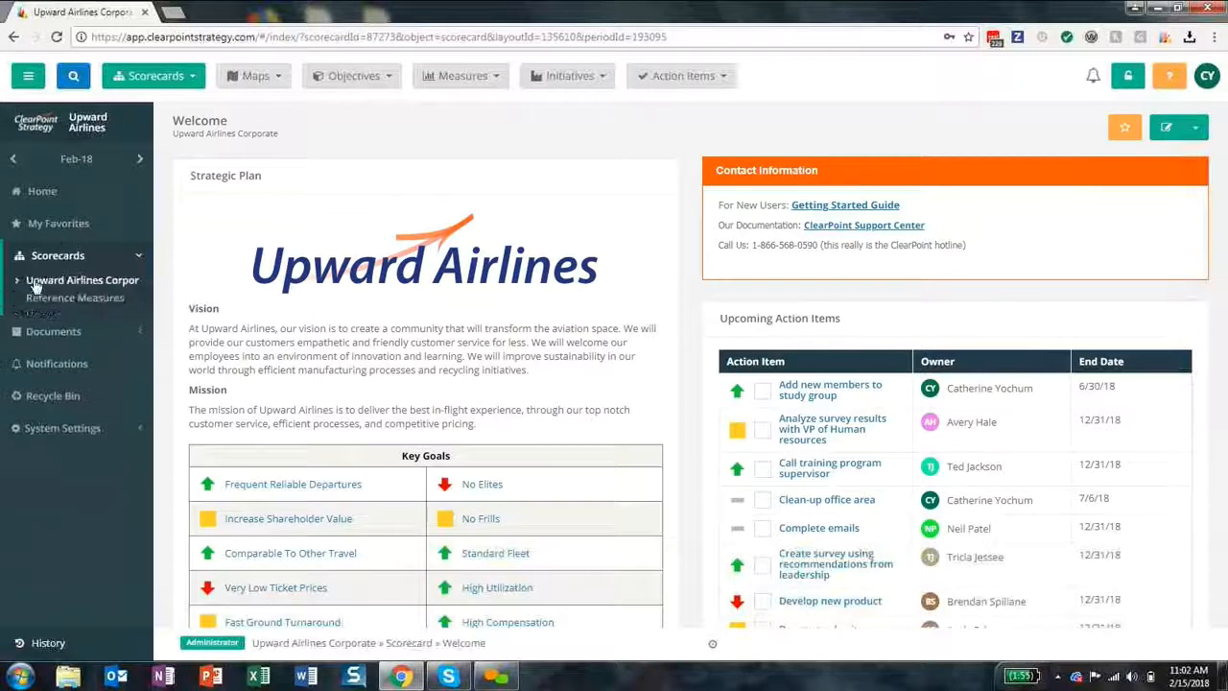
- Open the Percent of on time departures chart for editing from the Eastern Division scorecard's % of on time departures measure
{"action": "left_click", "coordinate": [17, 279]}
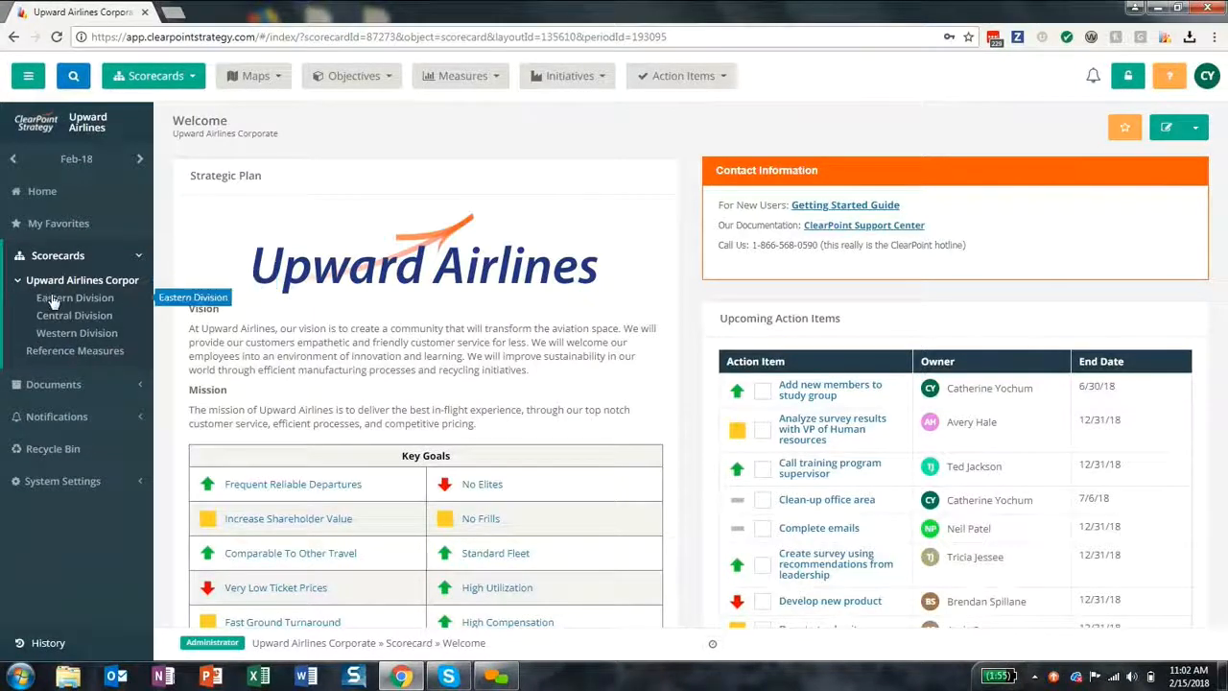
{"action": "left_click", "coordinate": [52, 298]}
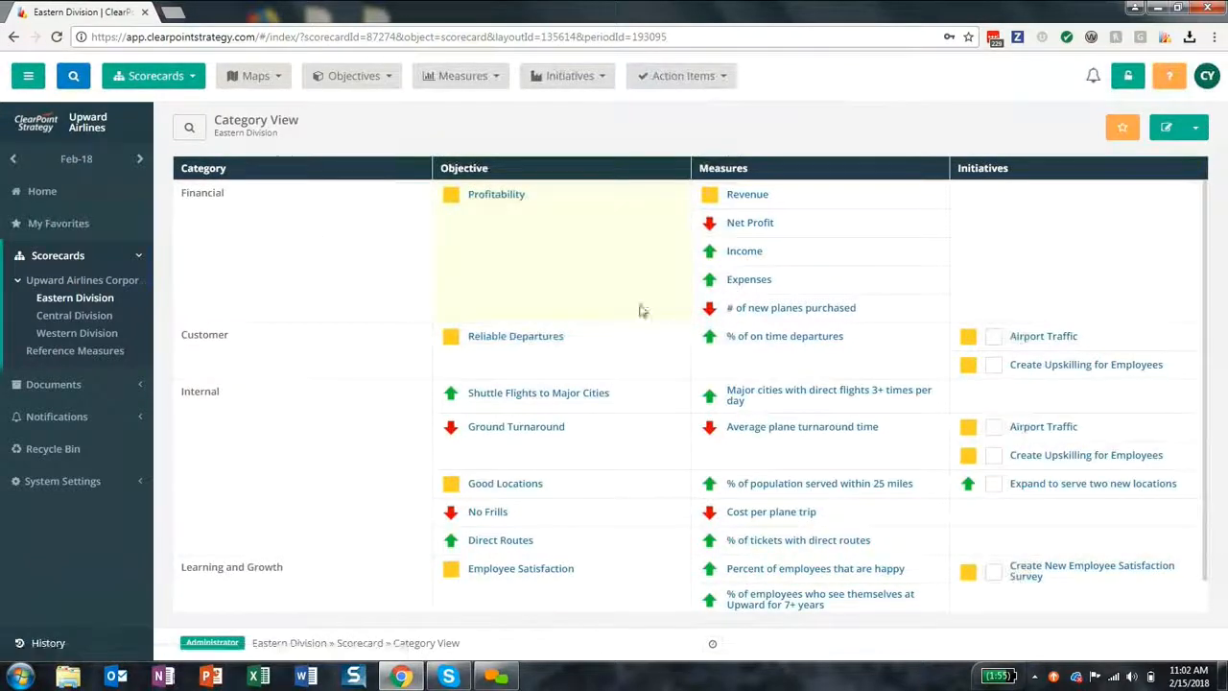
{"action": "left_click", "coordinate": [739, 338]}
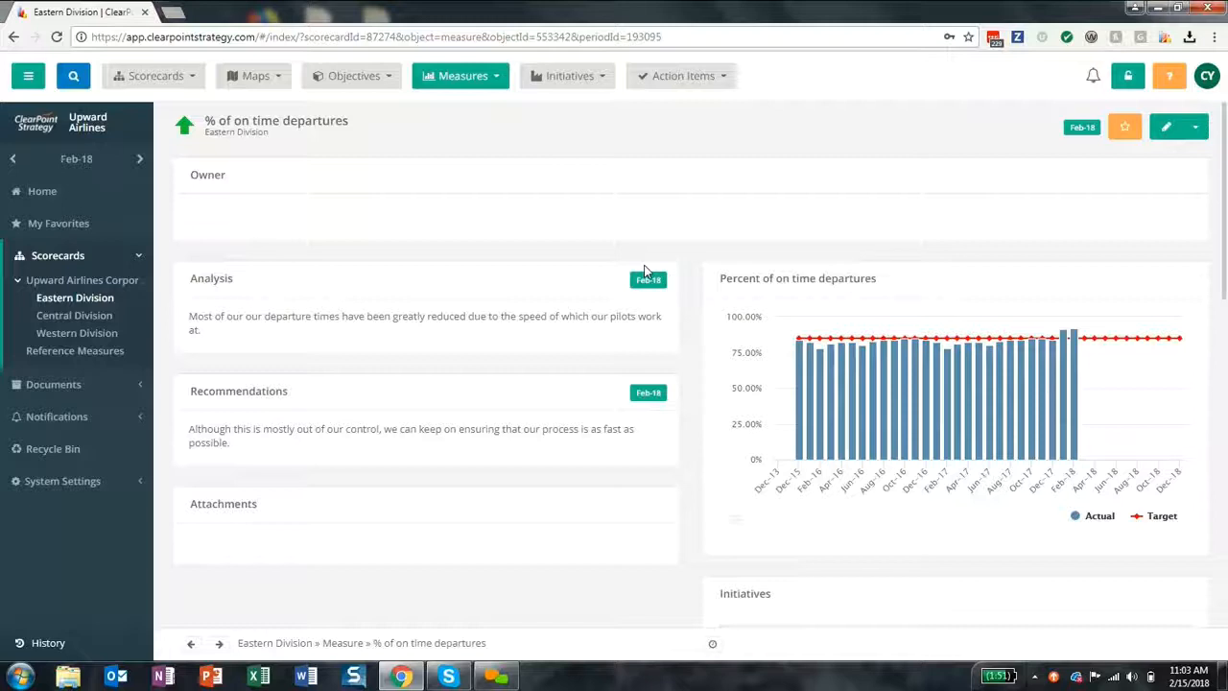
{"action": "left_click", "coordinate": [905, 278]}
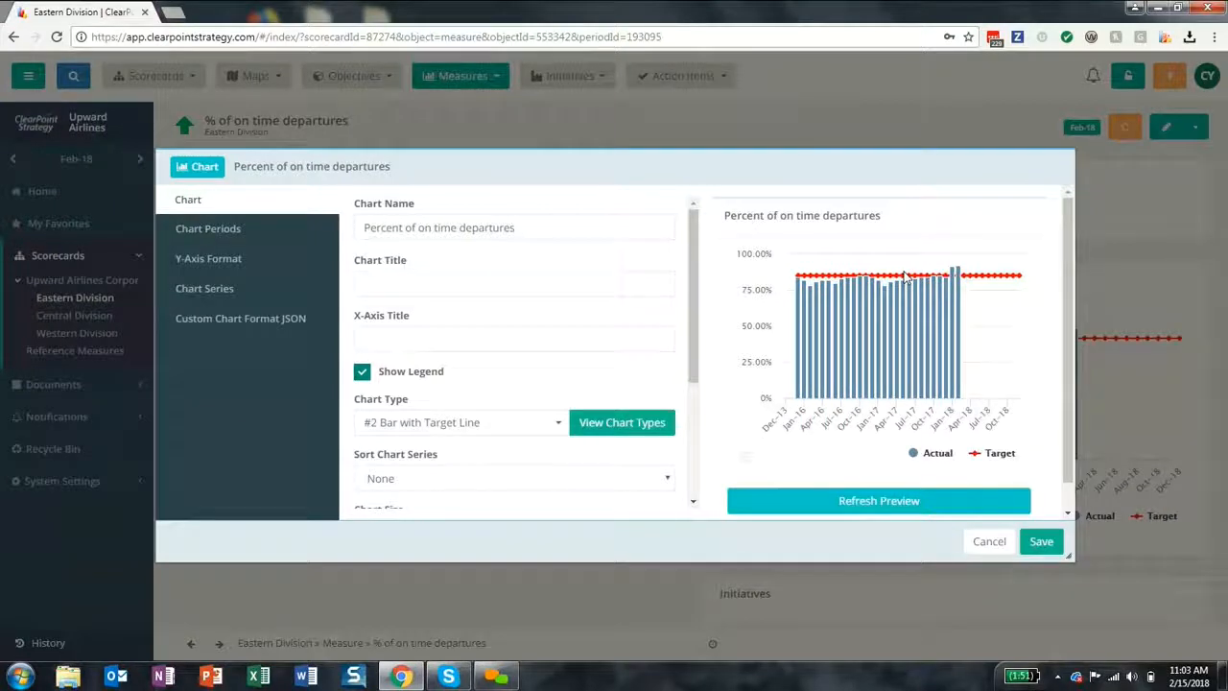
- Compare the available chart types in the visual gallery and change the chart type to #1 Bar
{"action": "left_click", "coordinate": [480, 424]}
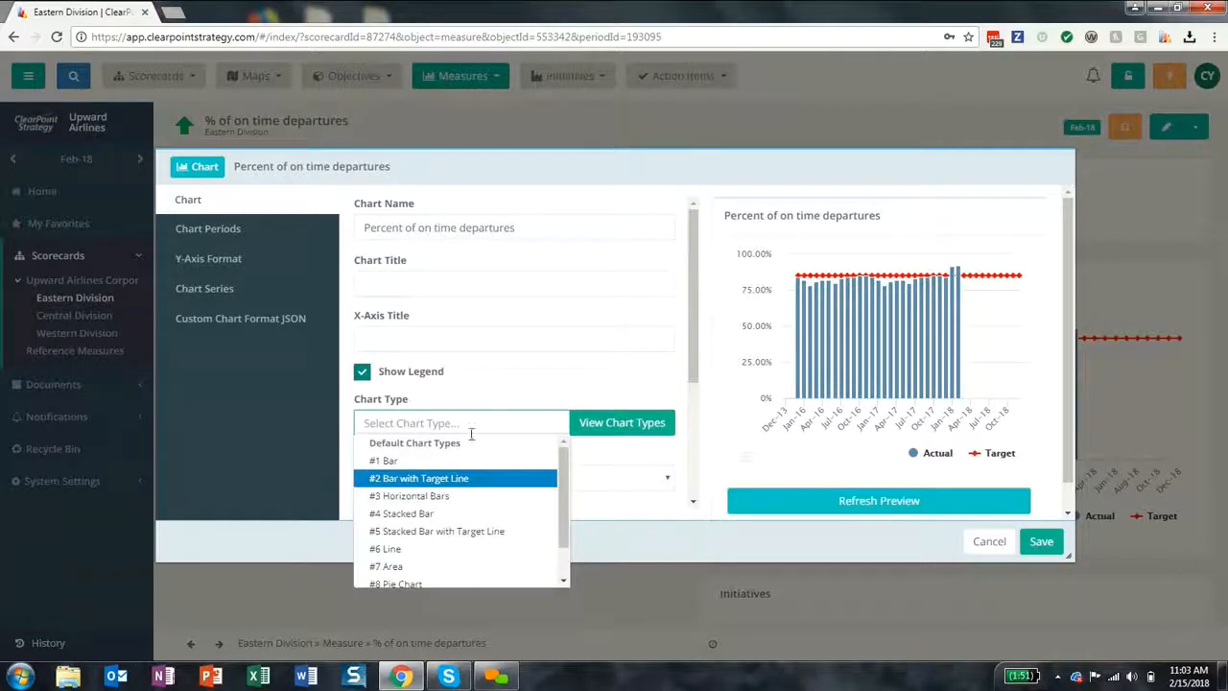
{"action": "scroll", "coordinate": [457, 520], "scroll_direction": "down", "scroll_amount": 1}
{"action": "scroll", "coordinate": [457, 520], "scroll_direction": "up", "scroll_amount": 1}
{"action": "left_click", "coordinate": [617, 428]}
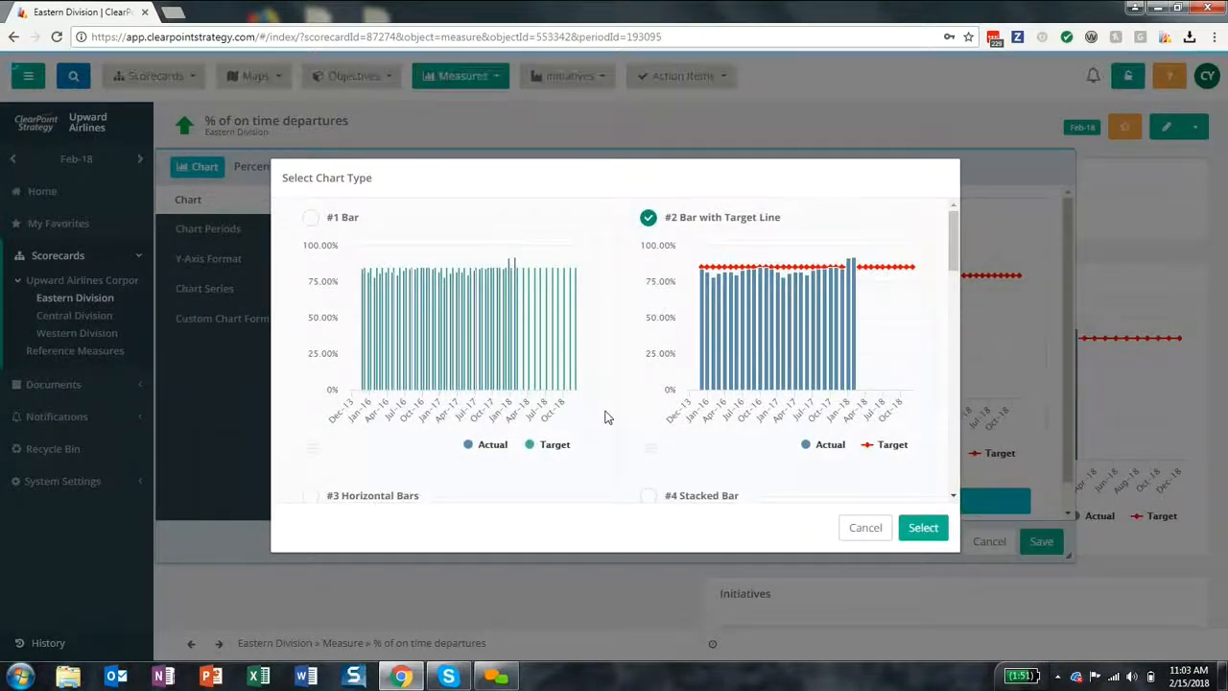
{"action": "scroll", "coordinate": [605, 418], "scroll_direction": "down", "scroll_amount": 5}
{"action": "scroll", "coordinate": [605, 417], "scroll_direction": "down", "scroll_amount": 3}
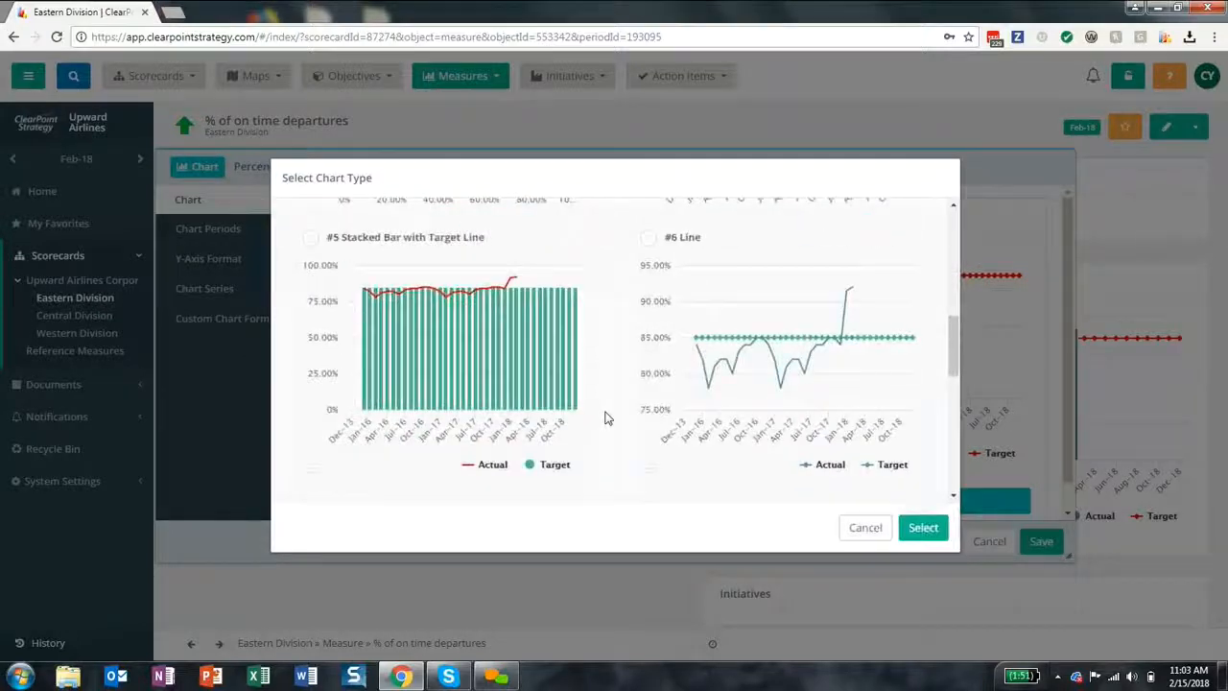
{"action": "scroll", "coordinate": [606, 418], "scroll_direction": "up", "scroll_amount": 3}
{"action": "scroll", "coordinate": [605, 418], "scroll_direction": "up", "scroll_amount": 5}
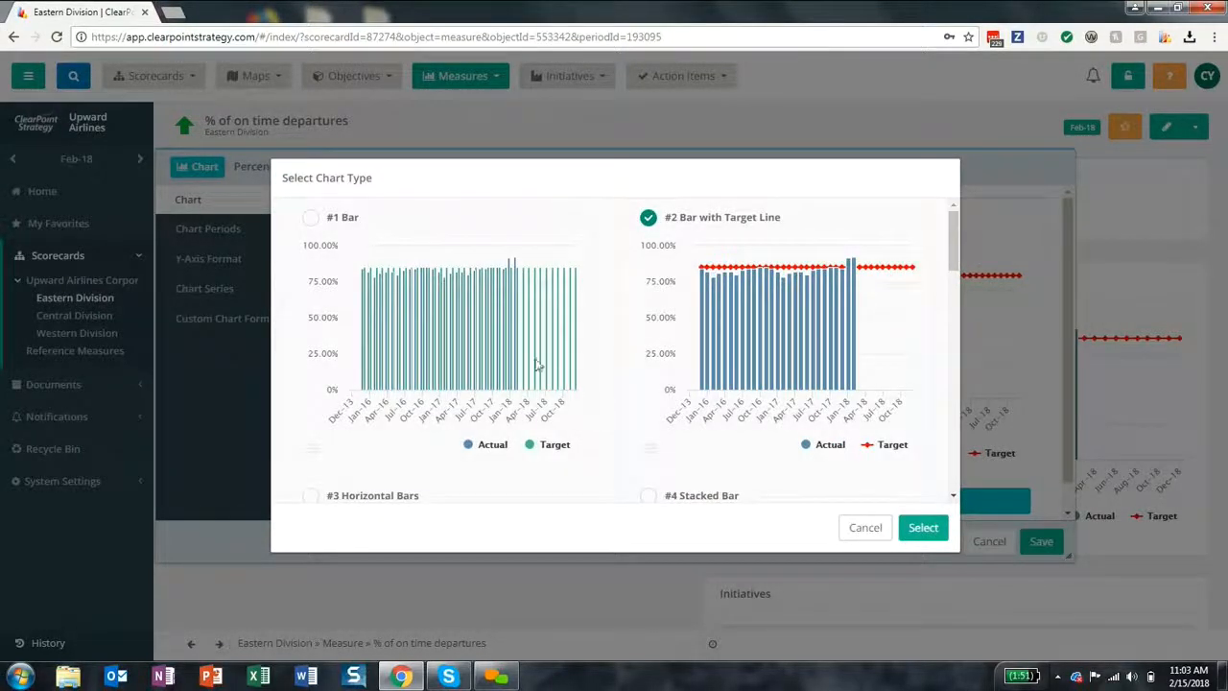
{"action": "left_click", "coordinate": [314, 223]}
{"action": "left_click", "coordinate": [926, 535]}
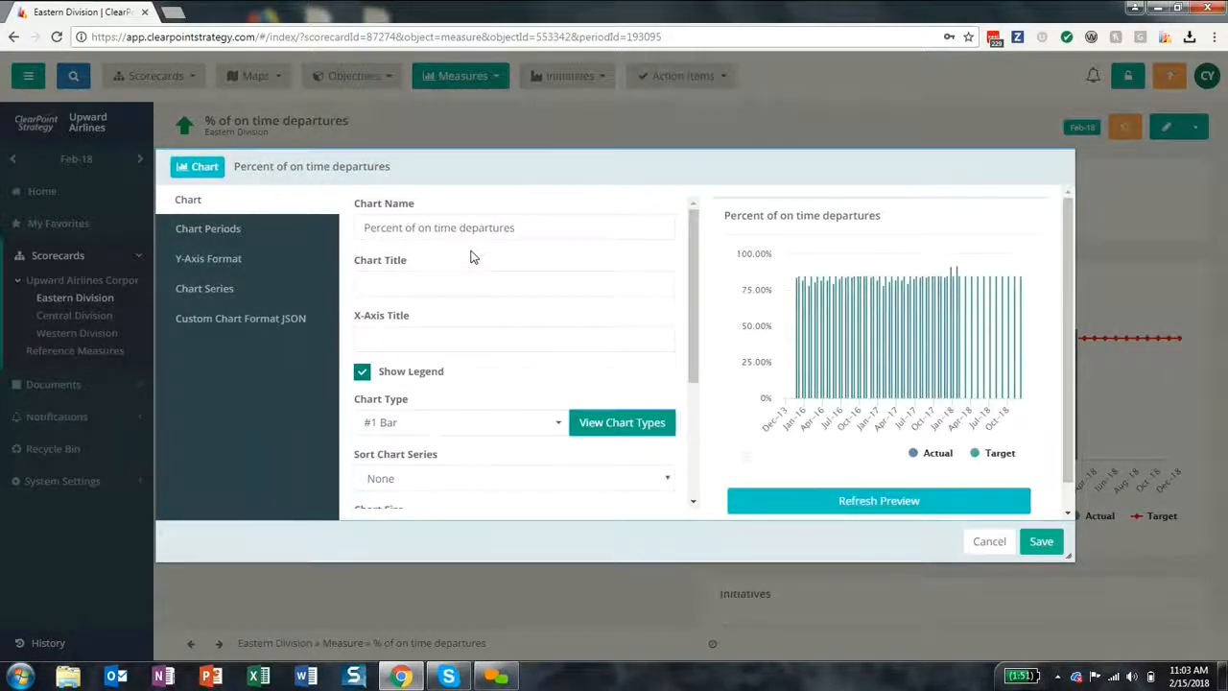
- Preview the chart with its legend hidden, turn the legend back on and refresh the preview
{"action": "left_click", "coordinate": [430, 286]}
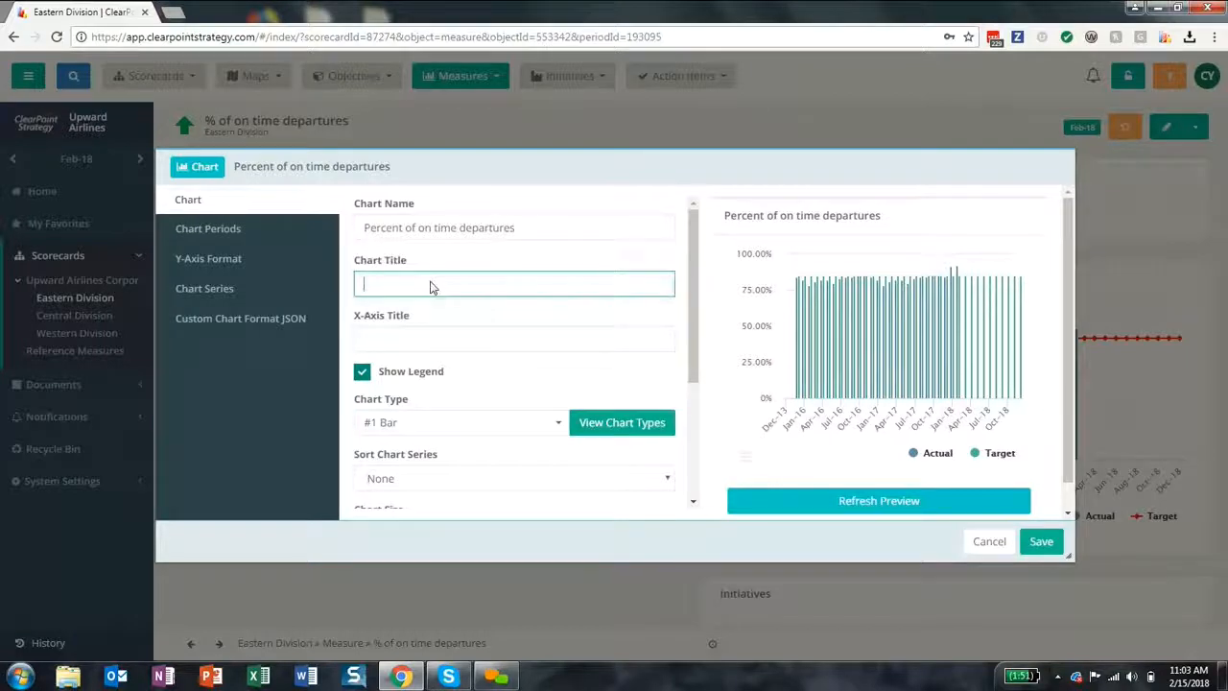
{"action": "left_click", "coordinate": [427, 379]}
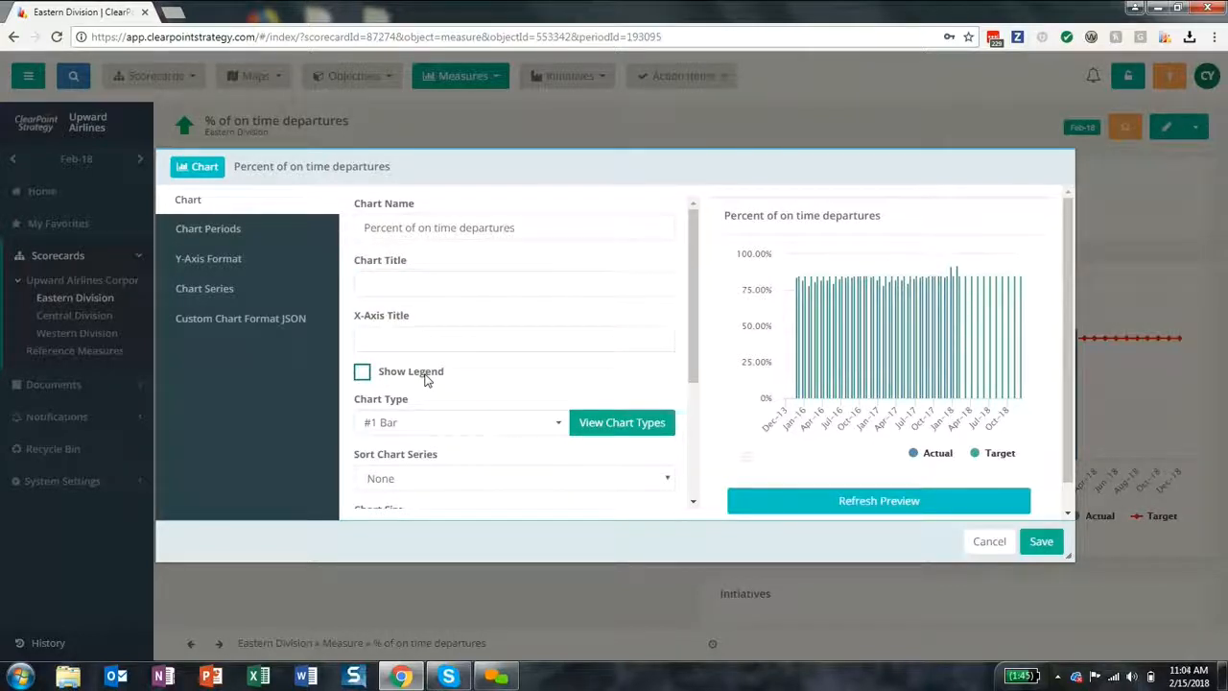
{"action": "left_click", "coordinate": [924, 503]}
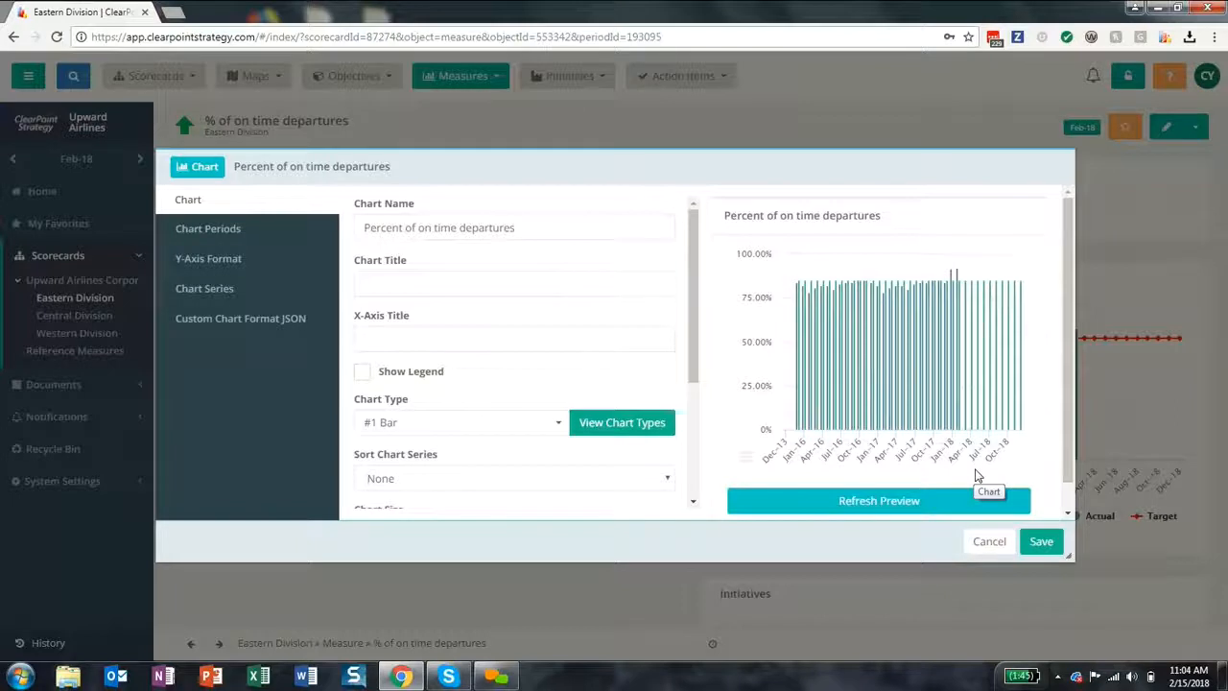
{"action": "left_click", "coordinate": [386, 371]}
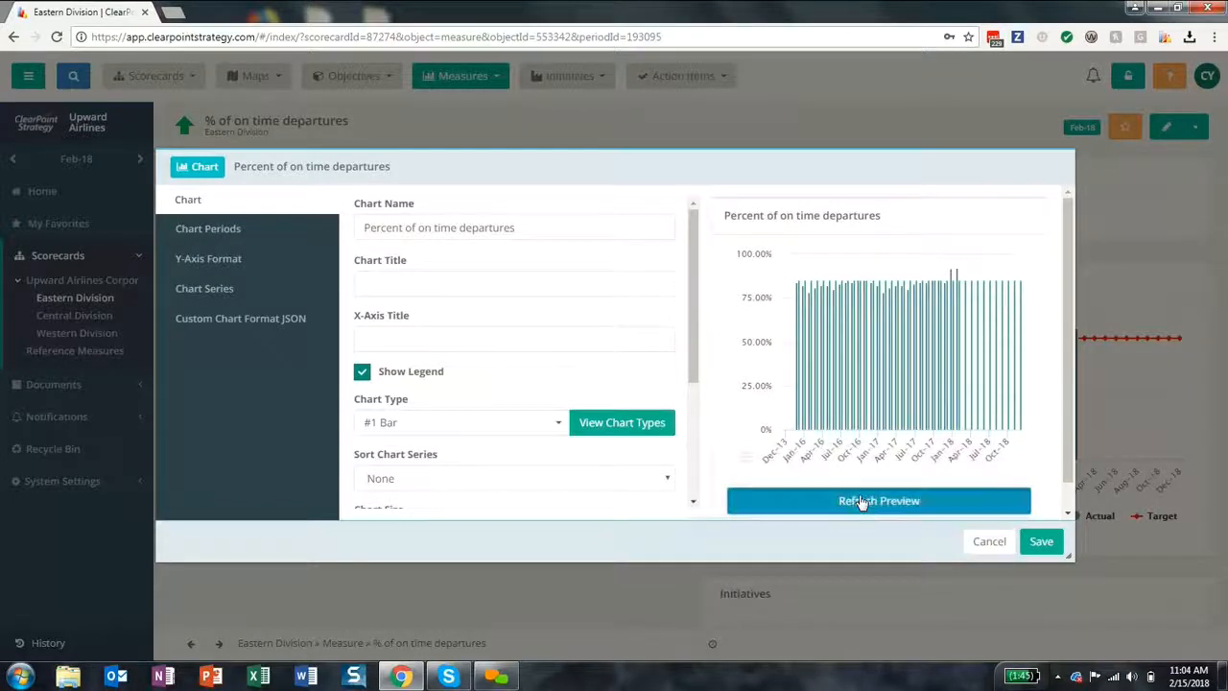
{"action": "left_click", "coordinate": [863, 501]}
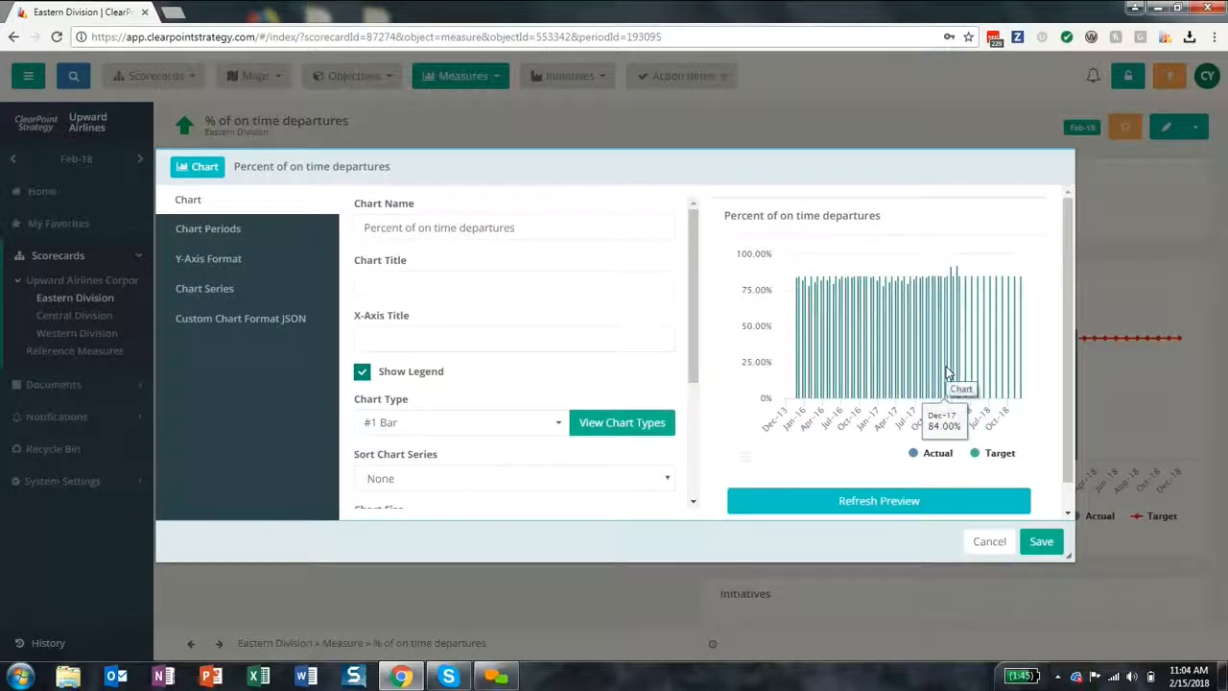
- Examine the chart's reporting frequency and periods-to-display options, keeping All Periods for both
{"action": "left_click", "coordinate": [266, 232]}
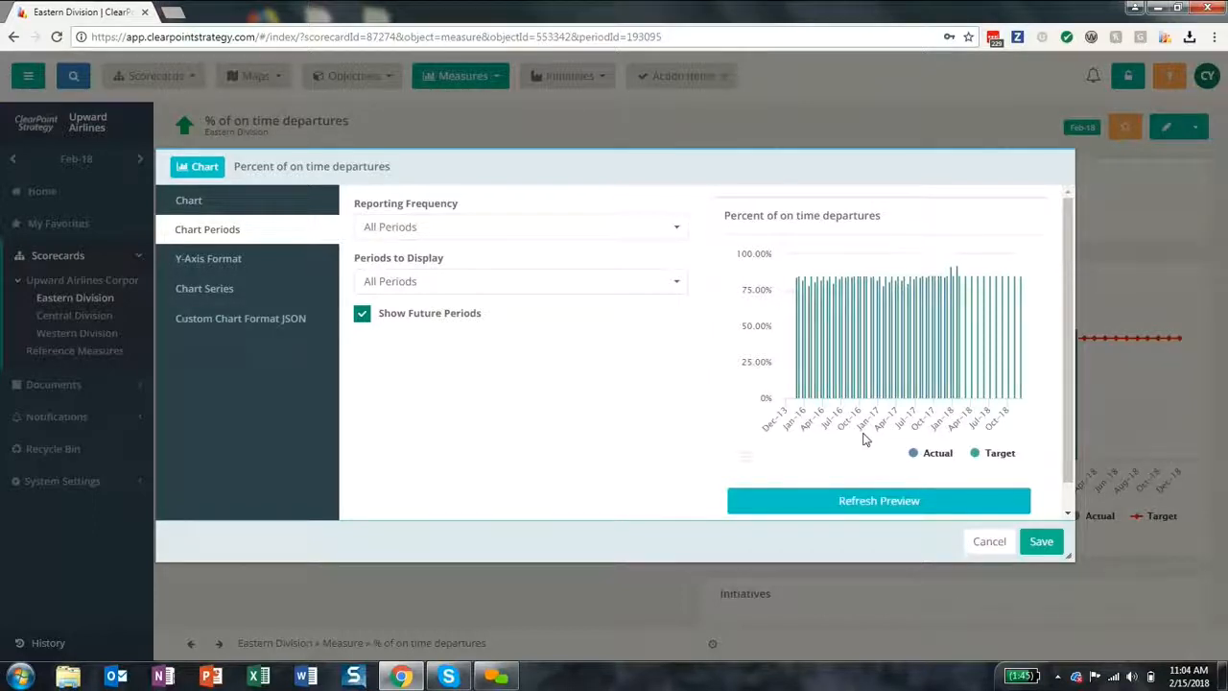
{"action": "left_click", "coordinate": [471, 231]}
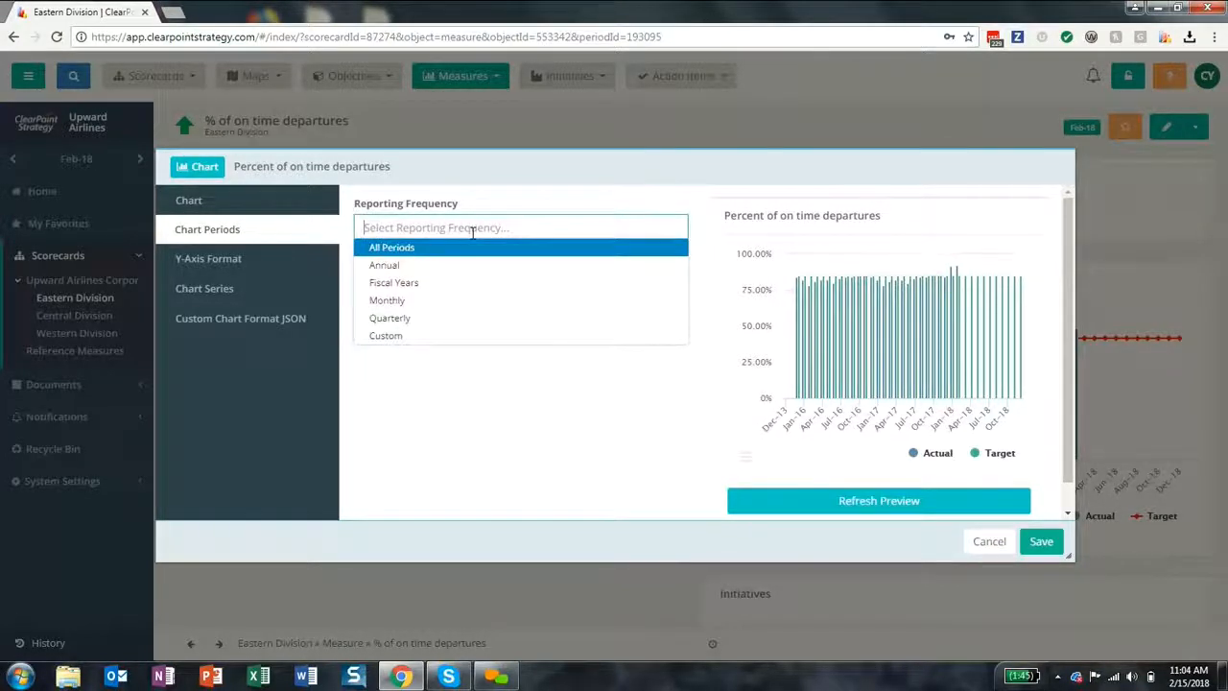
{"action": "left_click", "coordinate": [460, 248]}
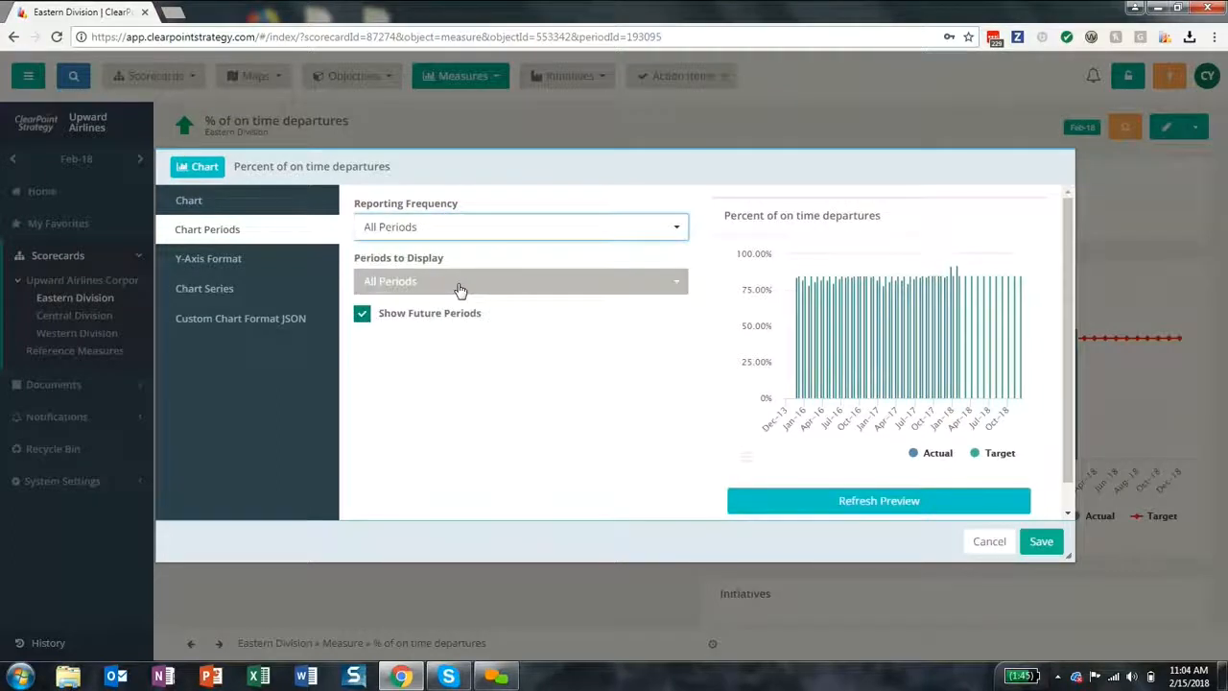
{"action": "left_click", "coordinate": [460, 286]}
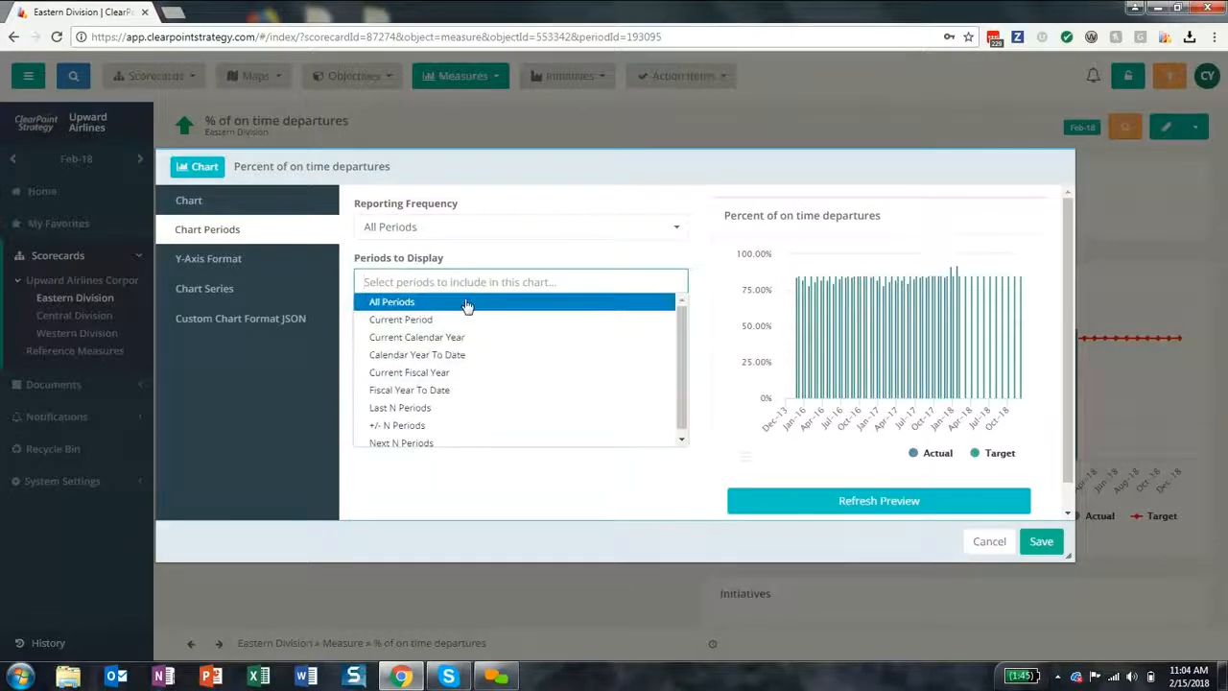
{"action": "left_click", "coordinate": [466, 303]}
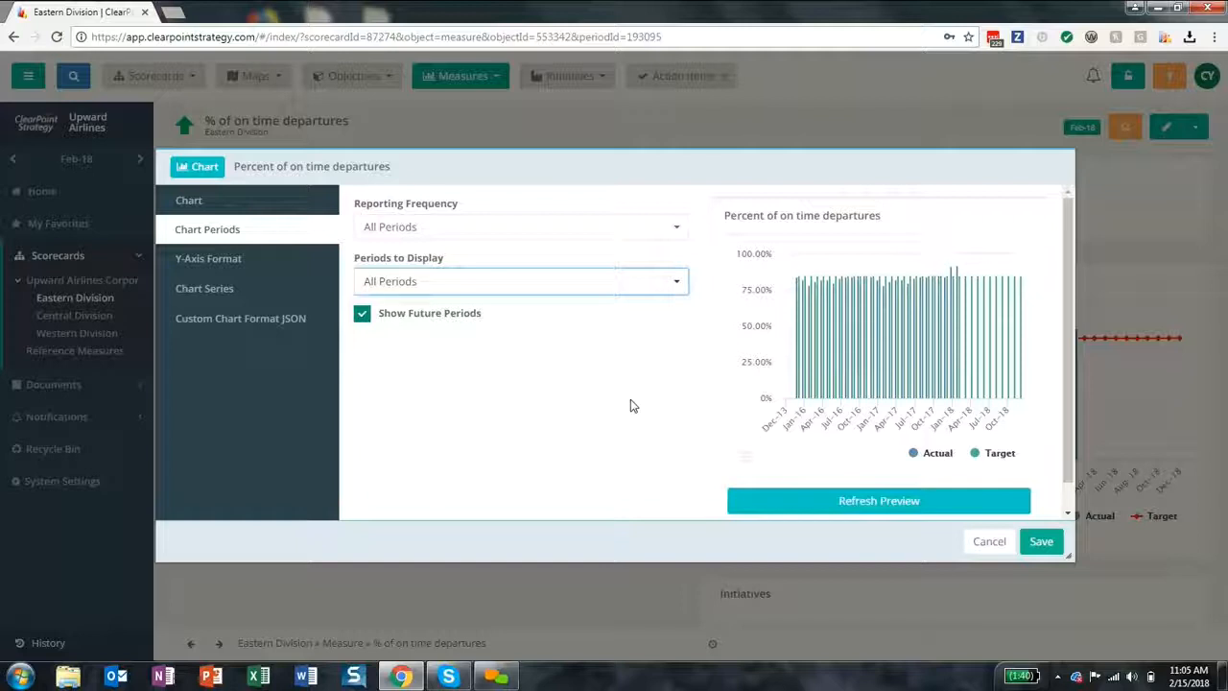
- Limit the chart to the Last N Periods with N set to 12 and refresh the preview
{"action": "left_click", "coordinate": [488, 278]}
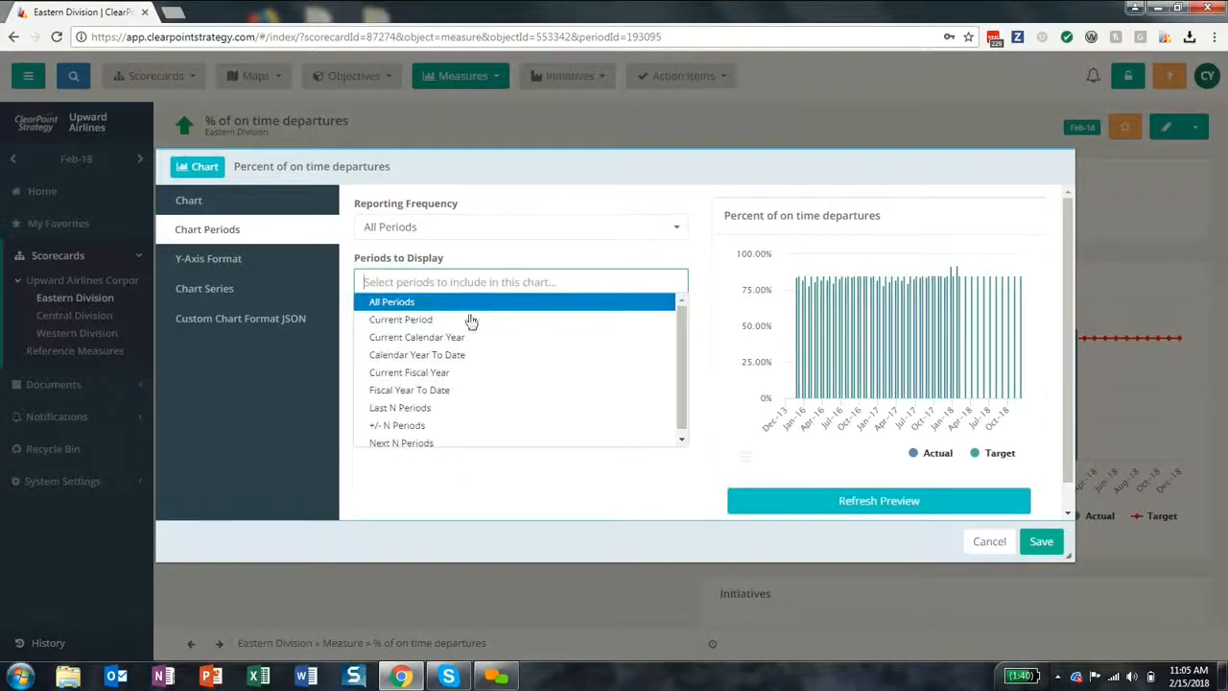
{"action": "left_click", "coordinate": [444, 410]}
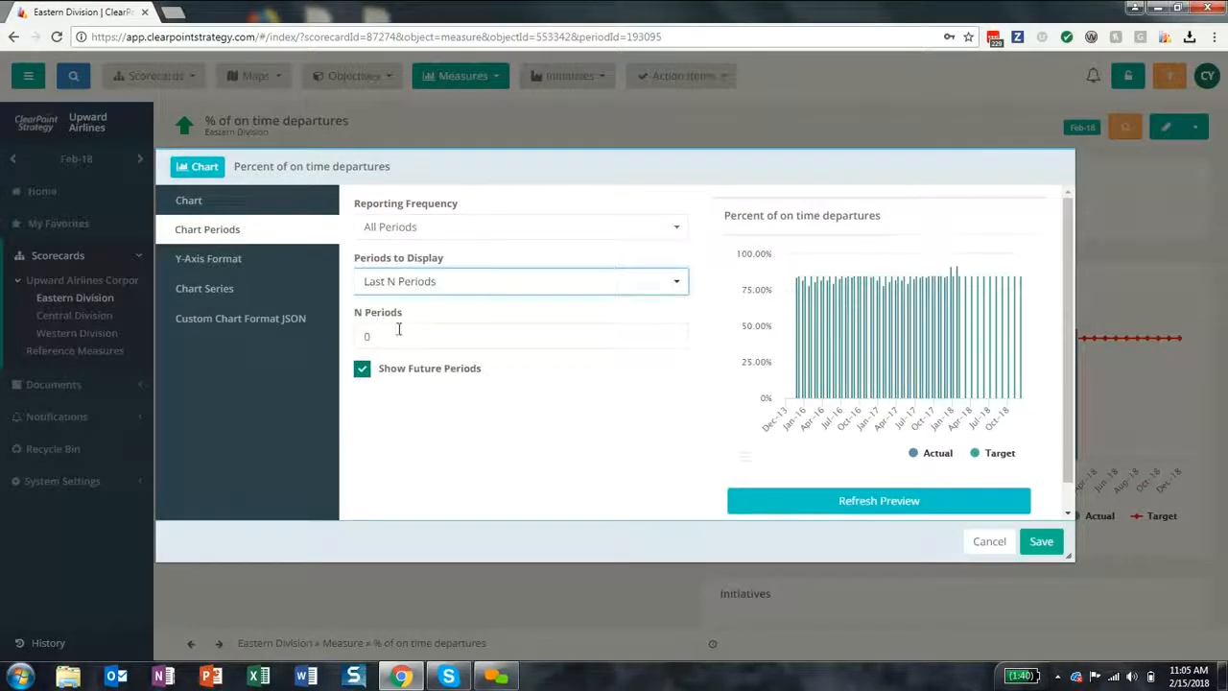
{"action": "left_click", "coordinate": [369, 335]}
{"action": "key", "text": "BackSpace"}
{"action": "type", "text": "12"}
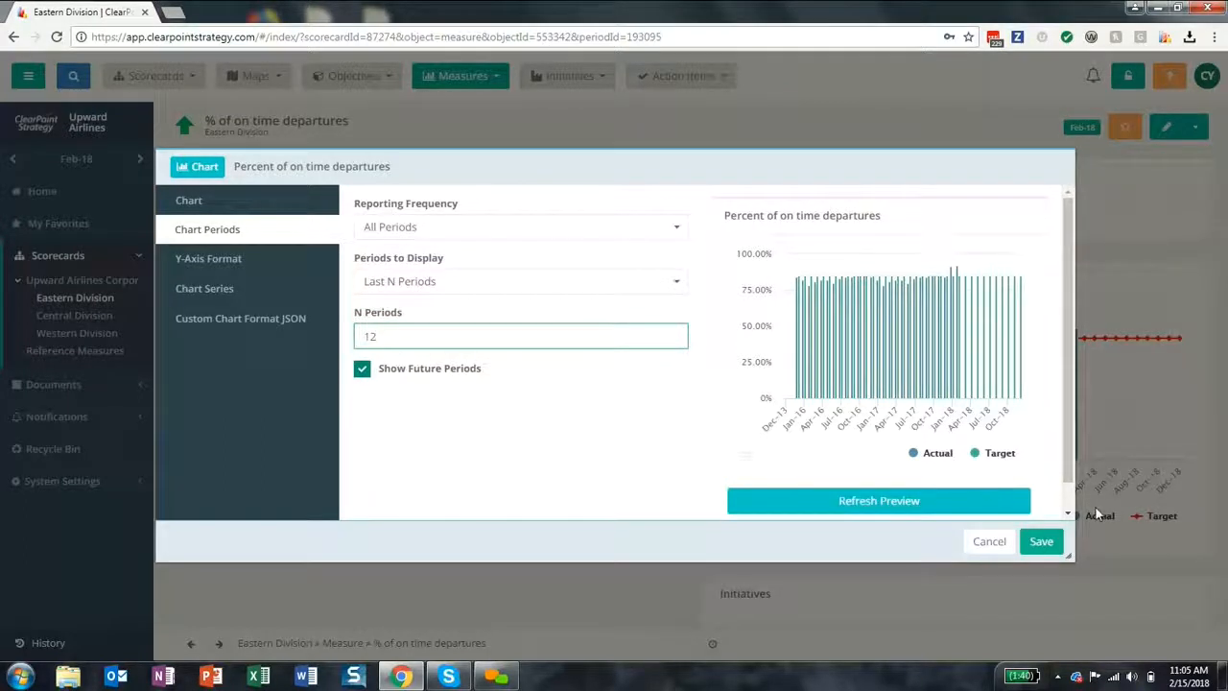
{"action": "left_click", "coordinate": [937, 501]}
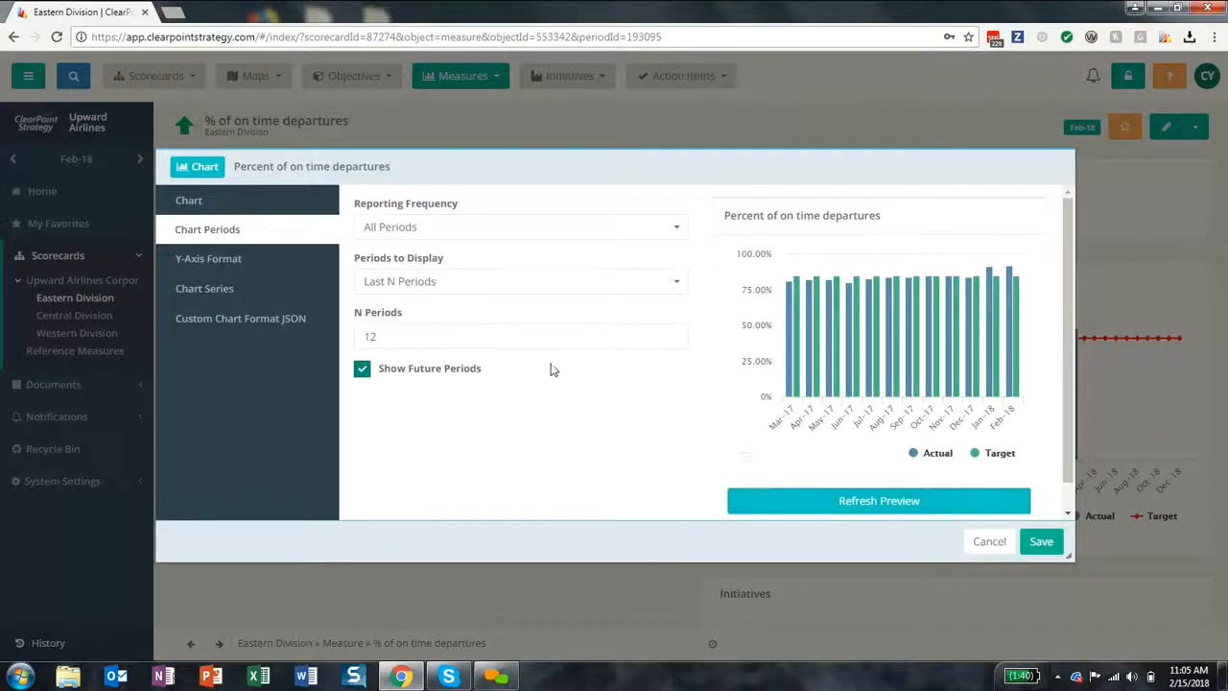
- Set the chart's periods to display to Current Calendar Year and refresh the preview
{"action": "left_click", "coordinate": [484, 292]}
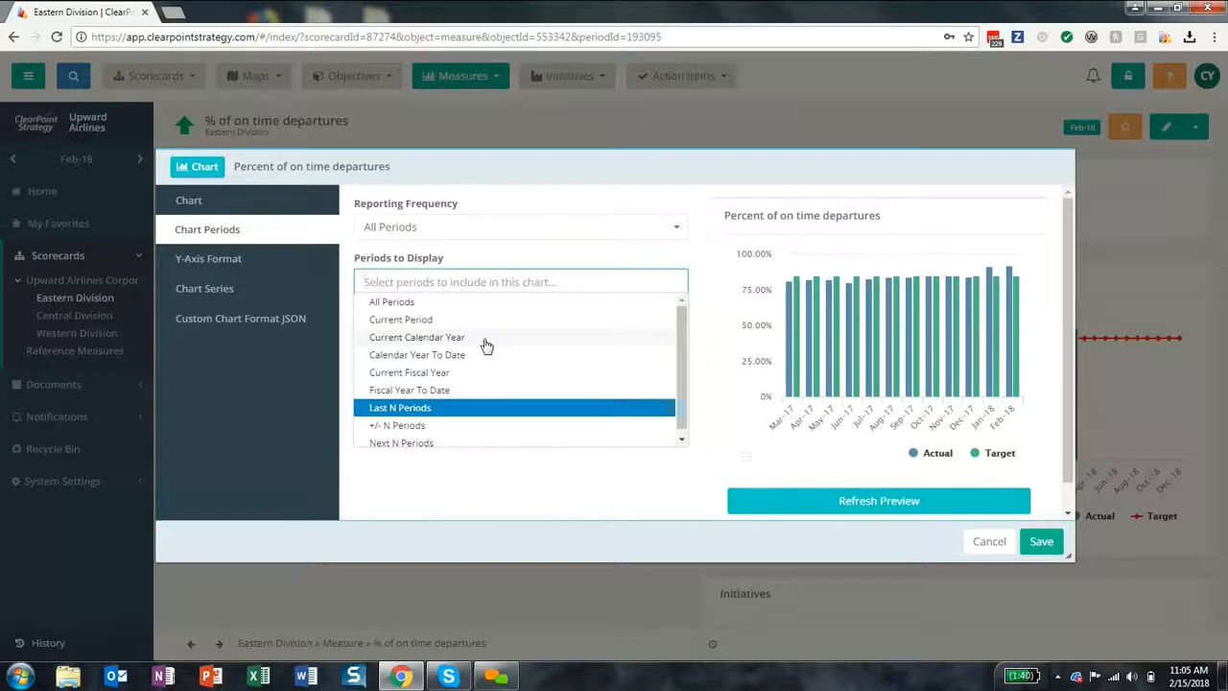
{"action": "left_click", "coordinate": [487, 338]}
{"action": "left_click", "coordinate": [794, 500]}
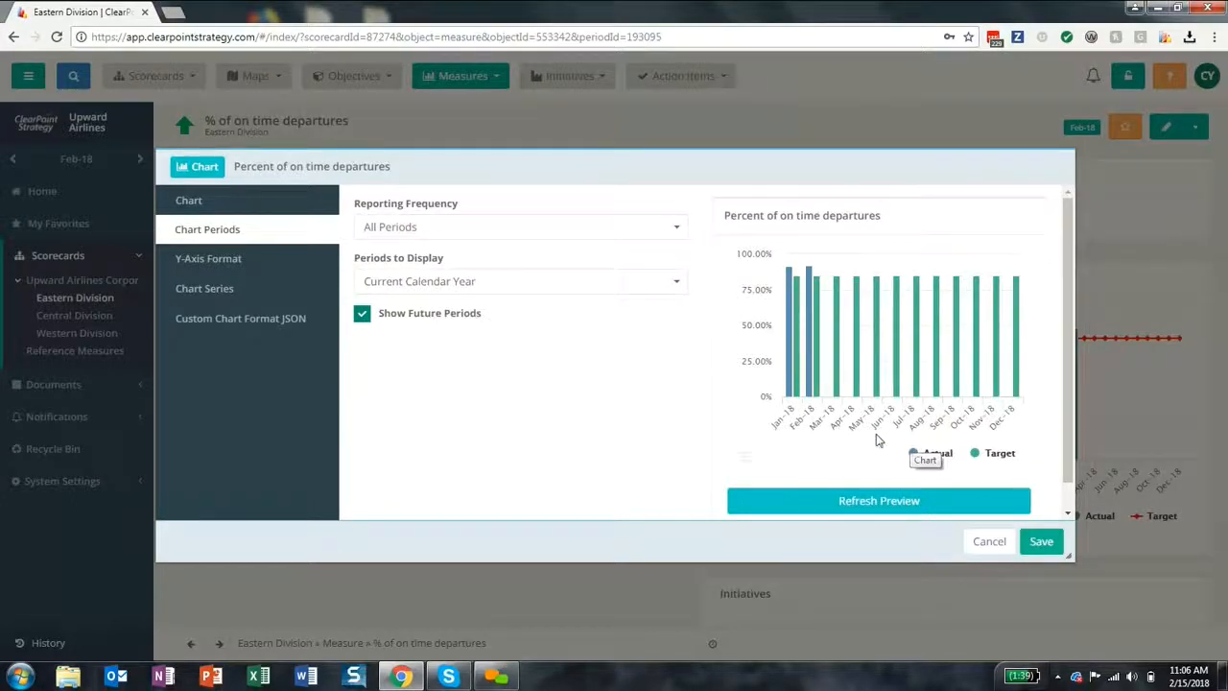
- Set the Y-axis minimum value to 75 and refresh the chart preview
{"action": "left_click", "coordinate": [245, 266]}
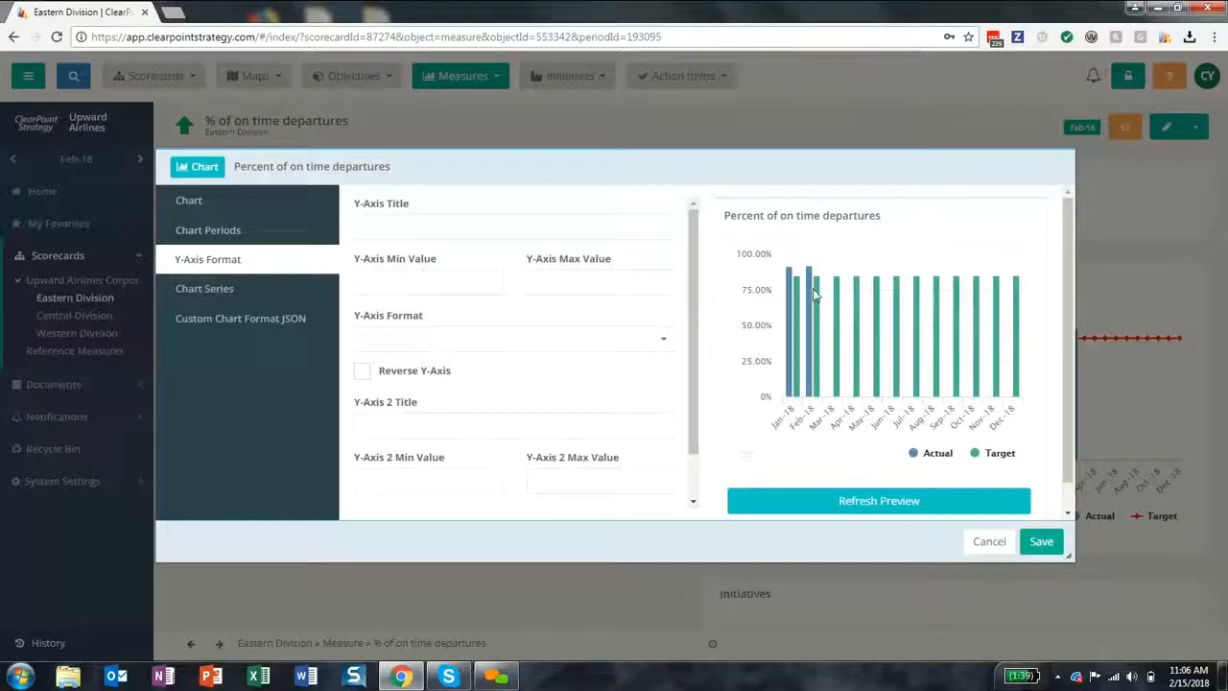
{"action": "mouse_move", "coordinate": [785, 282]}
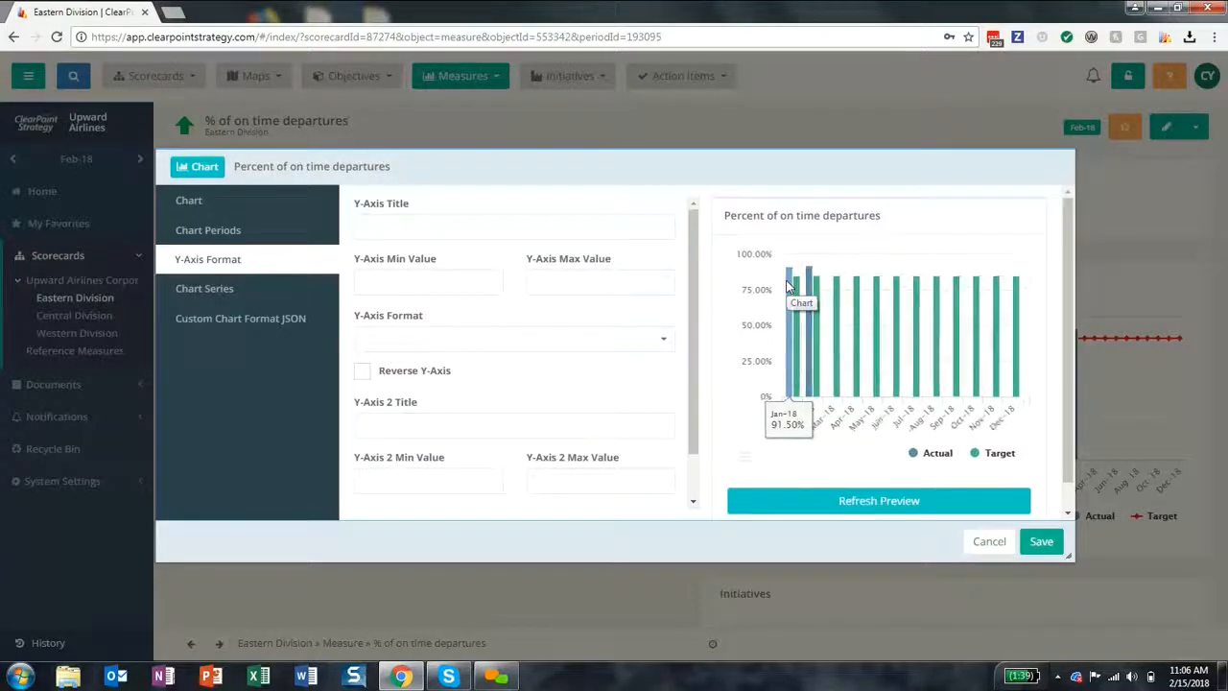
{"action": "left_click", "coordinate": [400, 284]}
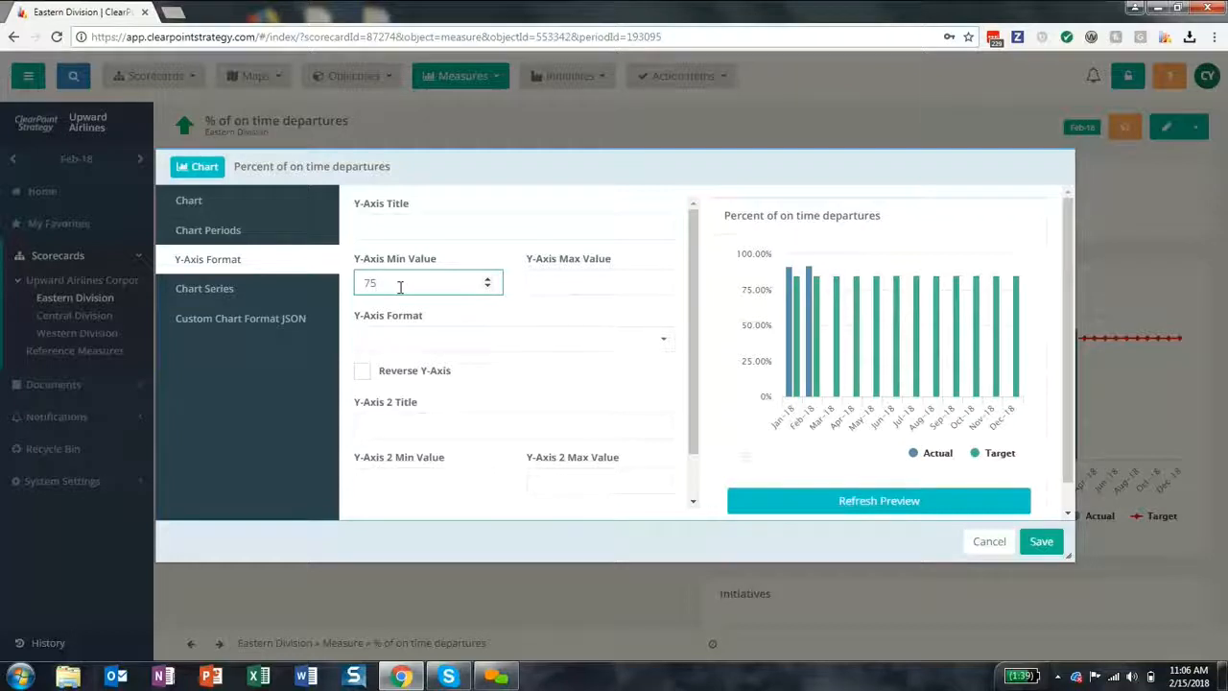
{"action": "left_click", "coordinate": [842, 503]}
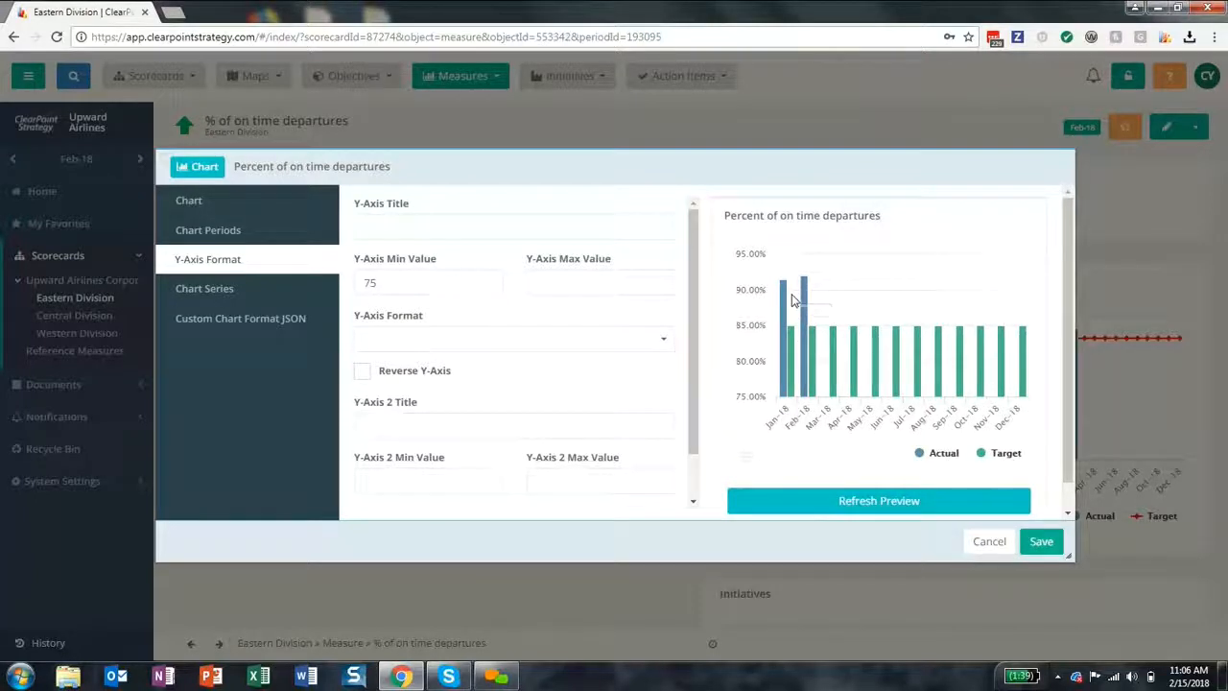
{"action": "left_click_drag", "start_coordinate": [413, 279], "coordinate": [316, 288]}
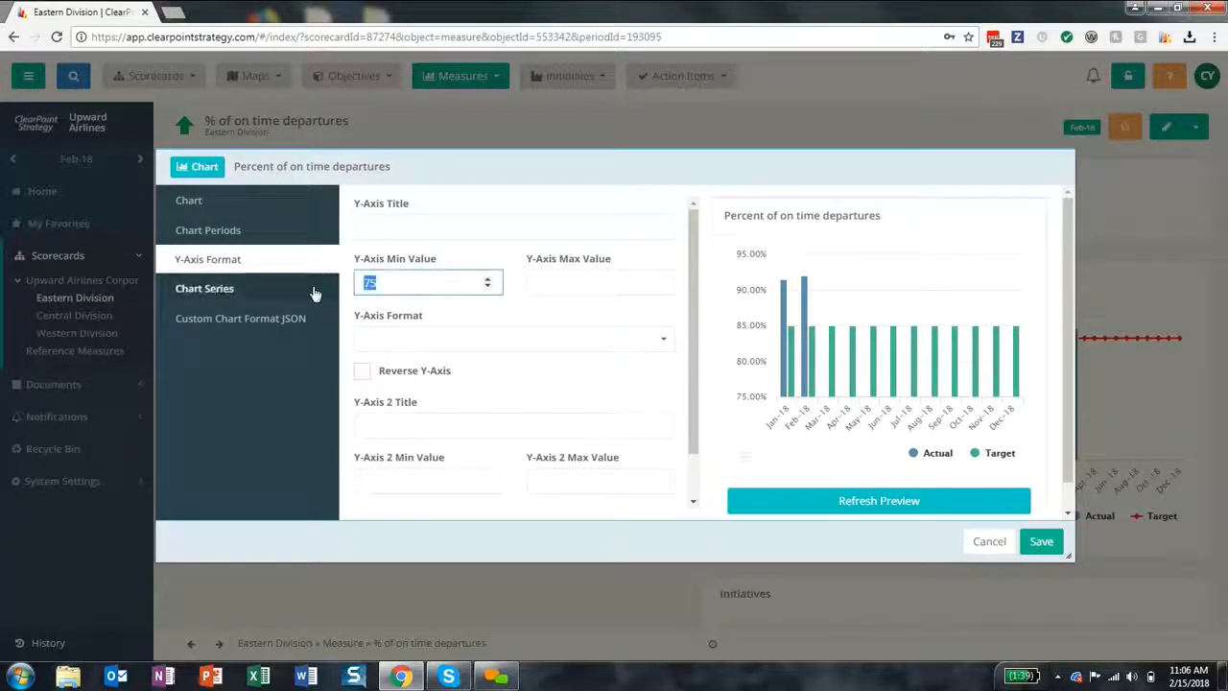
- Preview the chart without the Target series, re-enable that series and refresh the preview
{"action": "left_click", "coordinate": [258, 289]}
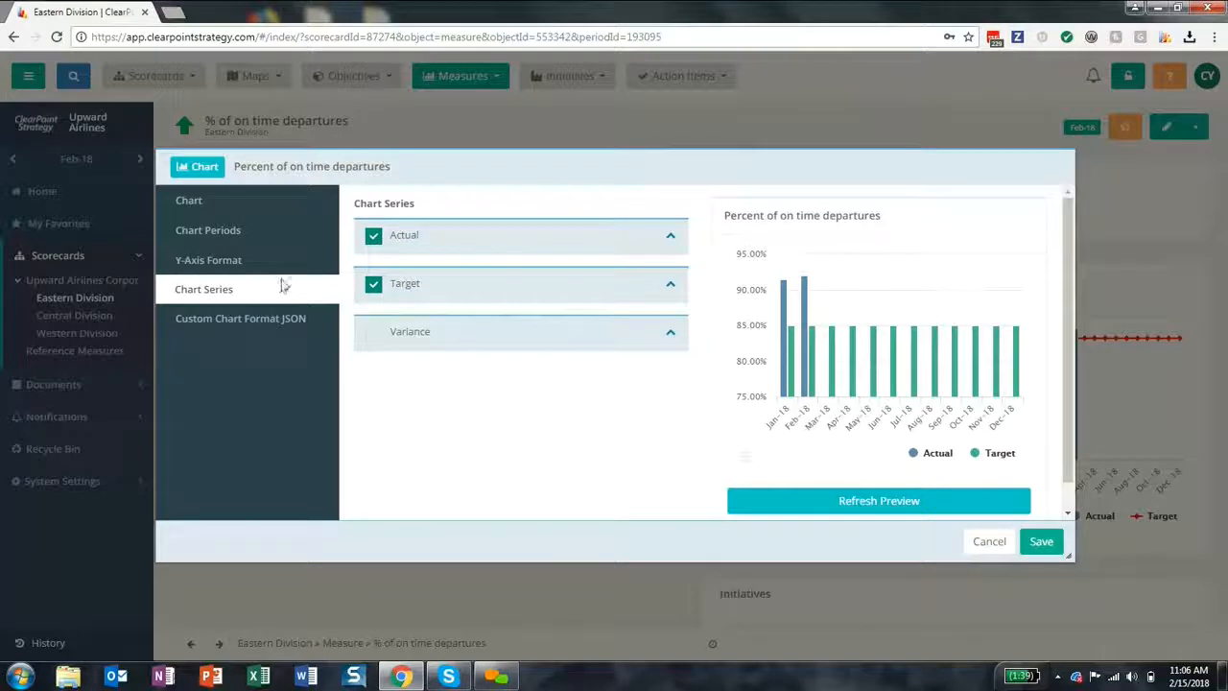
{"action": "left_click", "coordinate": [374, 288]}
{"action": "left_click", "coordinate": [812, 508]}
{"action": "left_click", "coordinate": [374, 286]}
{"action": "left_click", "coordinate": [795, 505]}
- Format the Target series with the Area shape and no marker, refreshing the chart preview
{"action": "left_click", "coordinate": [671, 288]}
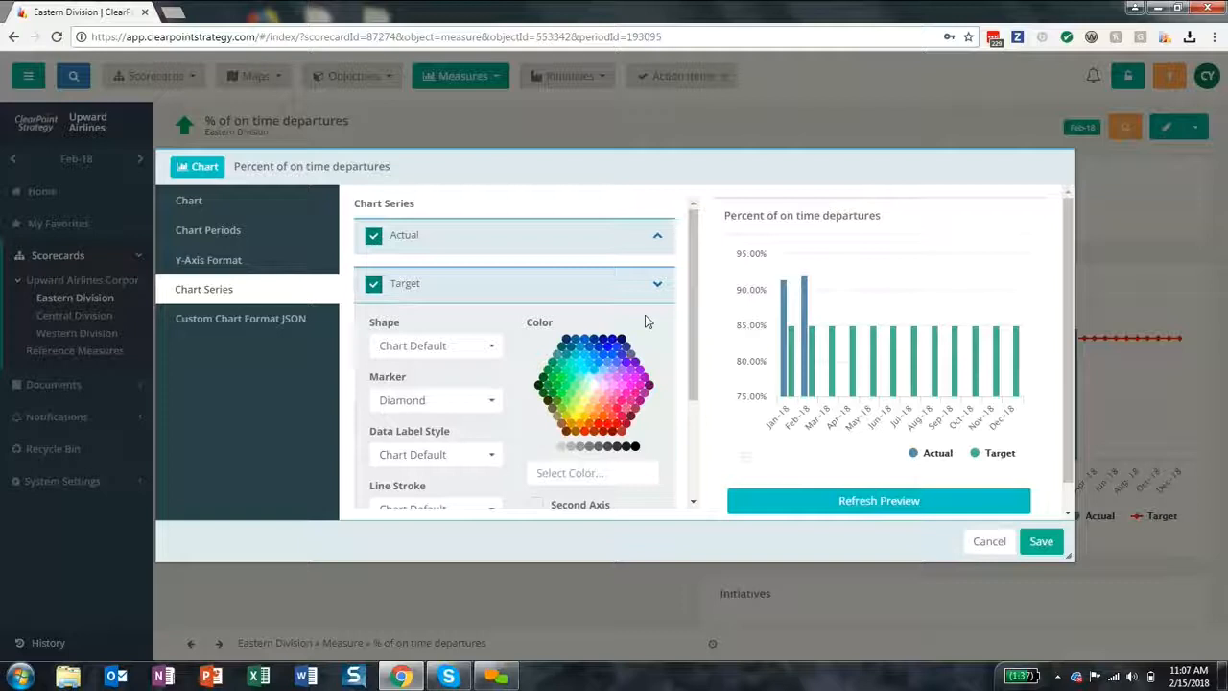
{"action": "left_click", "coordinate": [473, 351]}
{"action": "left_click", "coordinate": [456, 419]}
{"action": "left_click", "coordinate": [825, 506]}
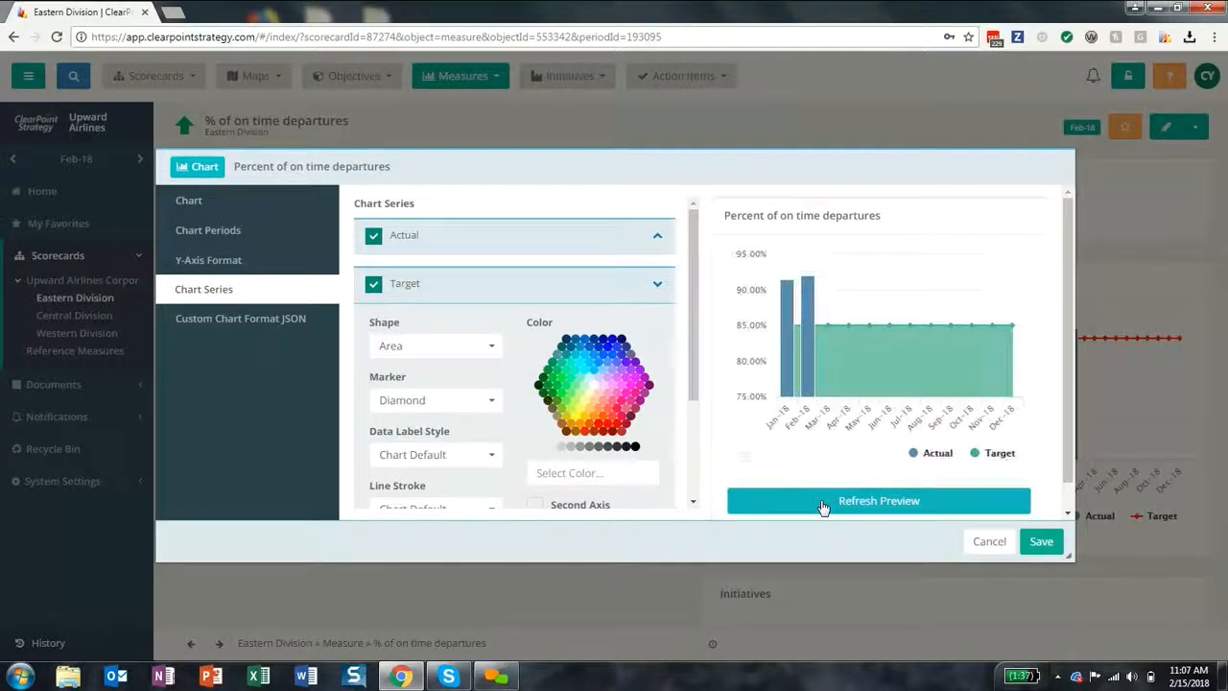
{"action": "left_click", "coordinate": [461, 403]}
{"action": "left_click", "coordinate": [443, 437]}
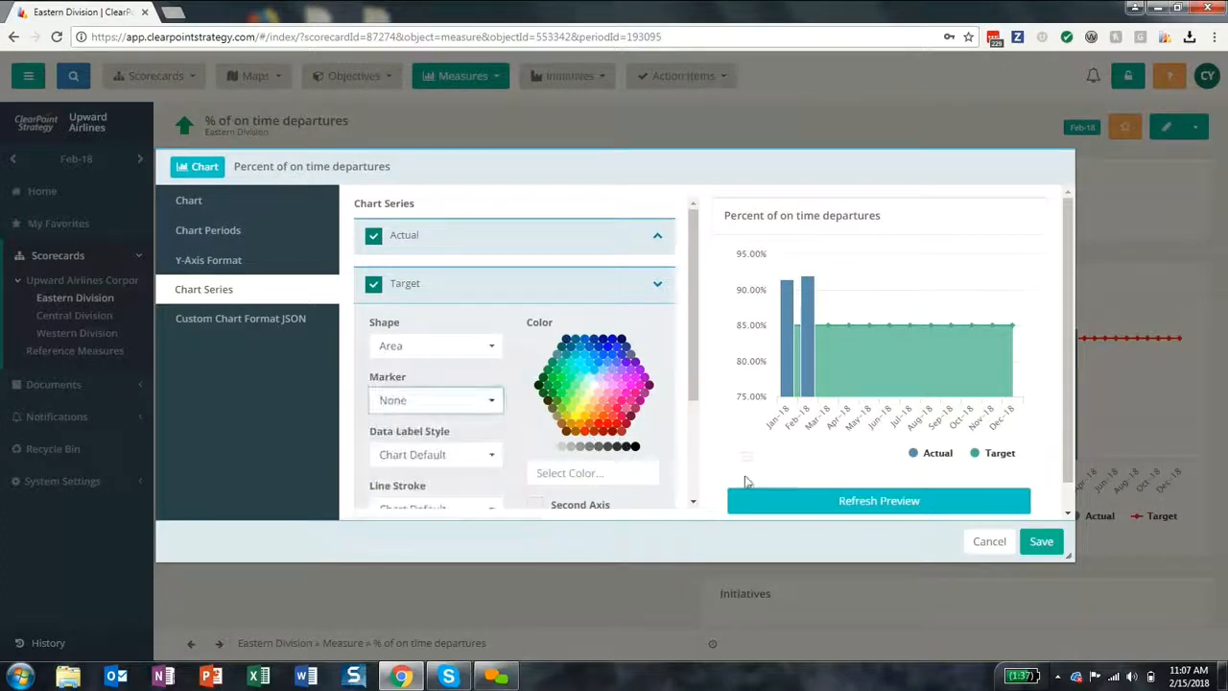
{"action": "left_click", "coordinate": [754, 501]}
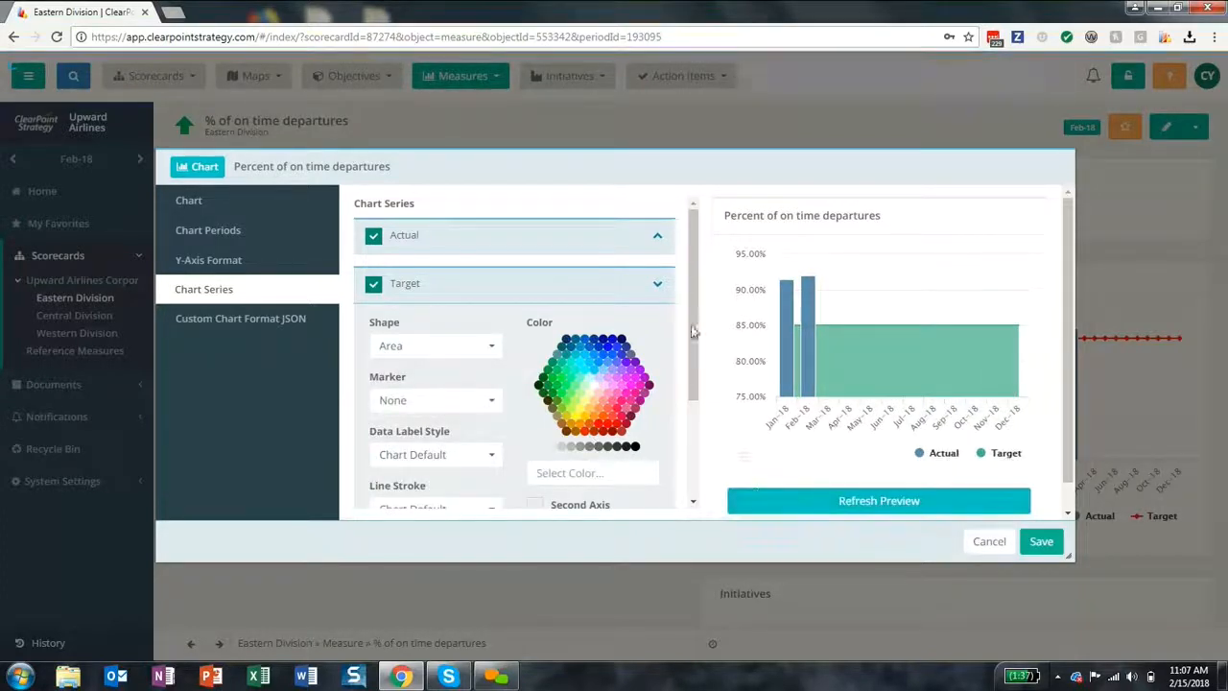
- Color the Actual series bright blue with Value data labels, refresh the preview and save the chart
{"action": "left_click", "coordinate": [656, 237]}
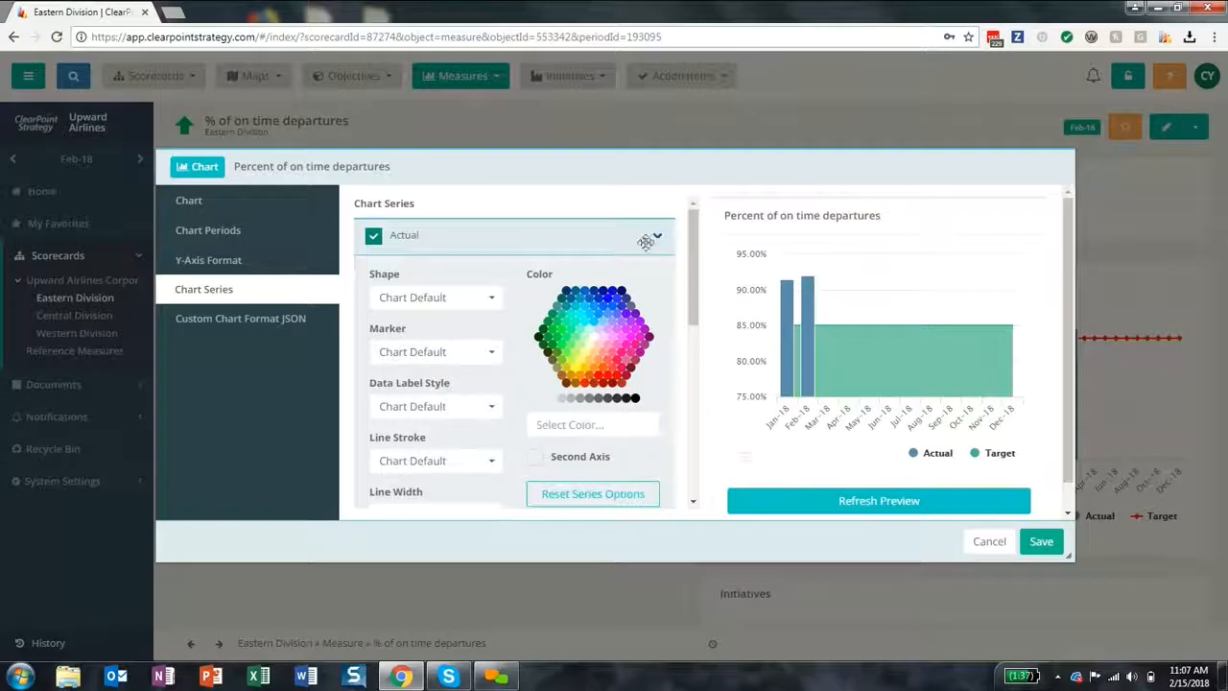
{"action": "left_click", "coordinate": [610, 309]}
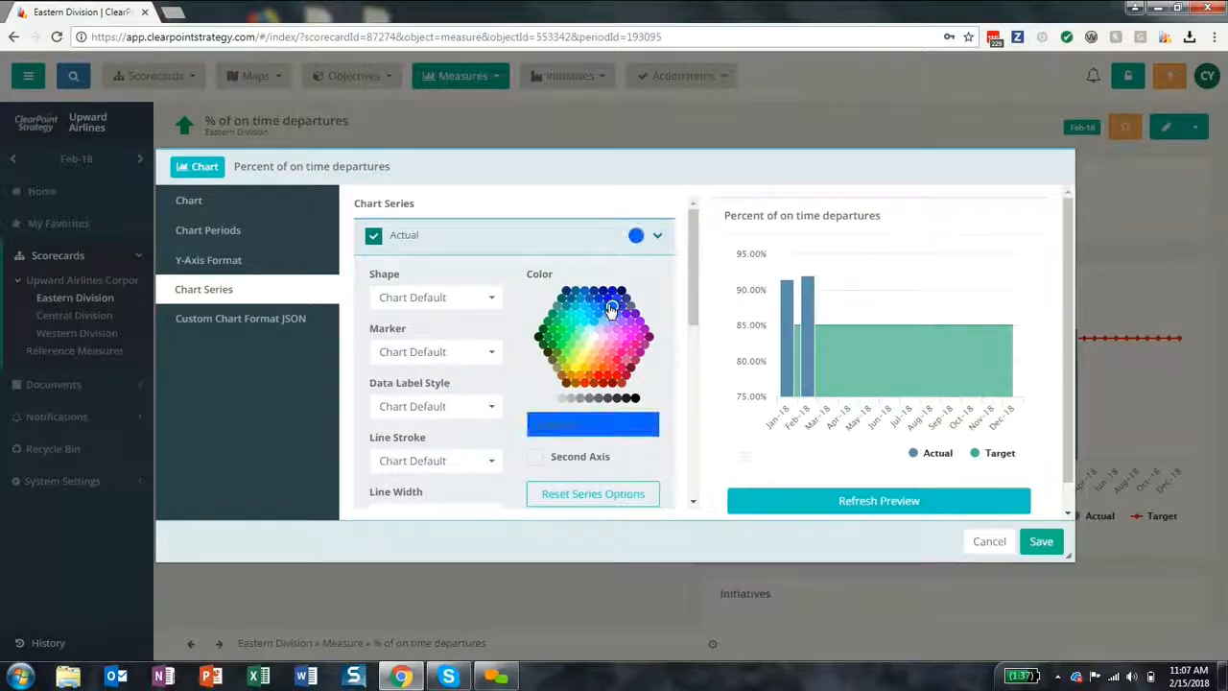
{"action": "left_click", "coordinate": [461, 411]}
{"action": "left_click", "coordinate": [453, 465]}
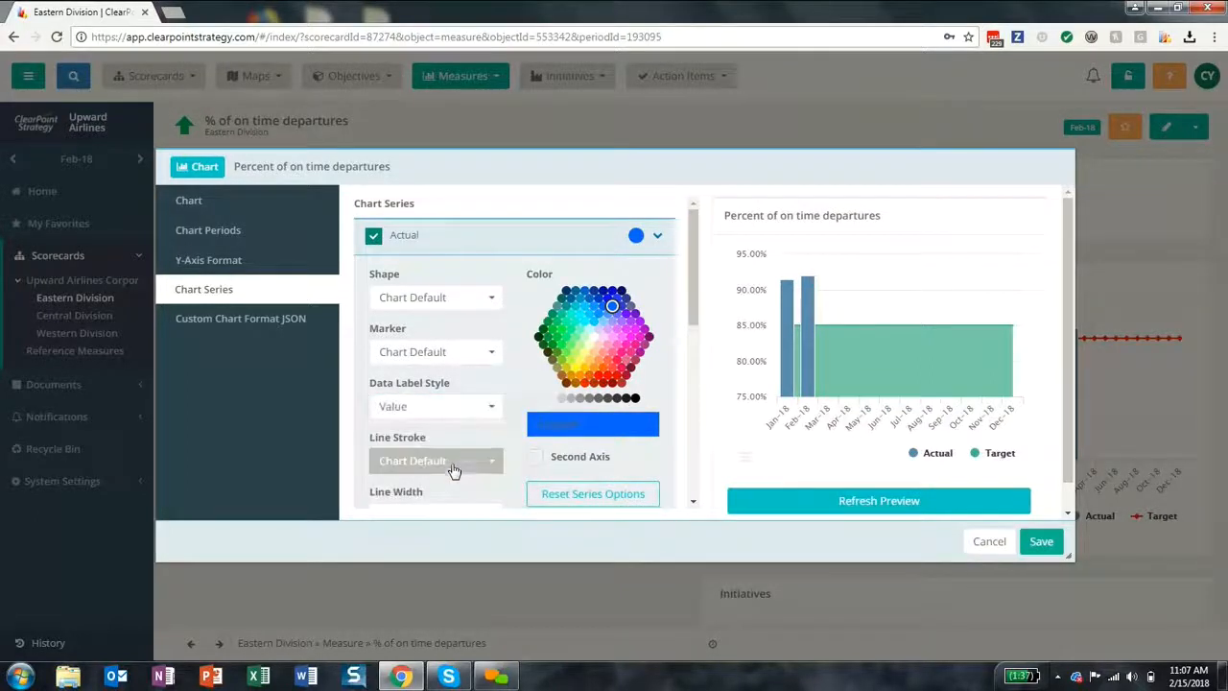
{"action": "left_click", "coordinate": [767, 502]}
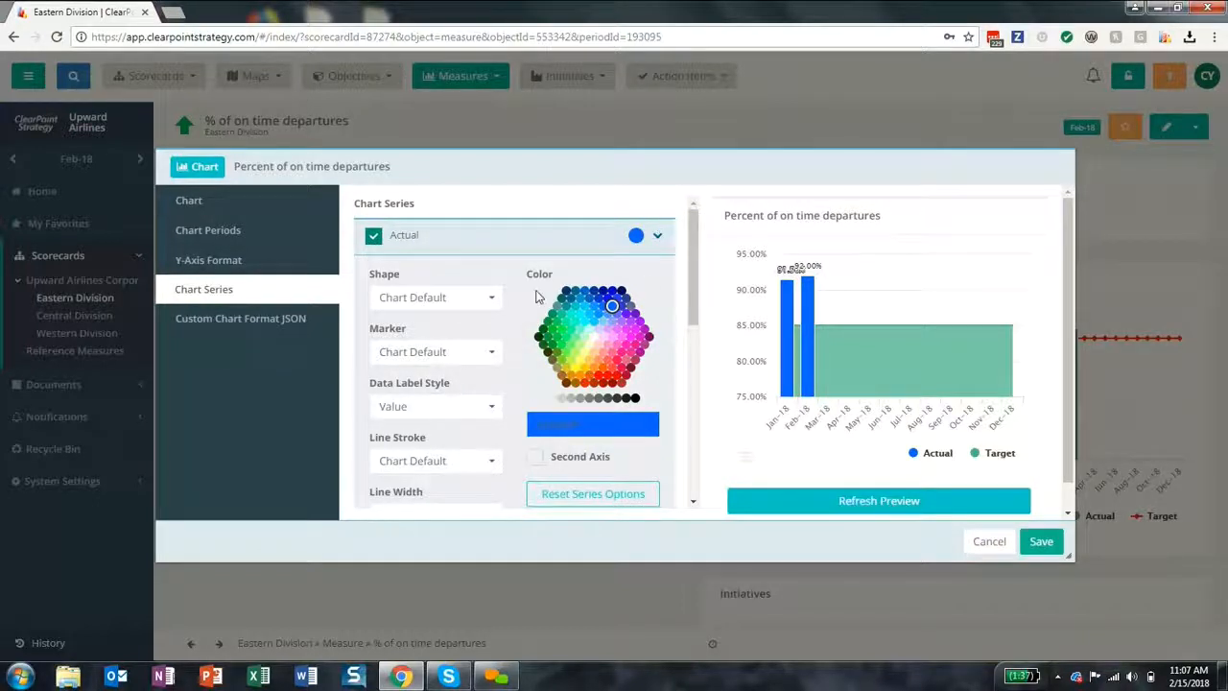
{"action": "left_click", "coordinate": [1041, 542]}
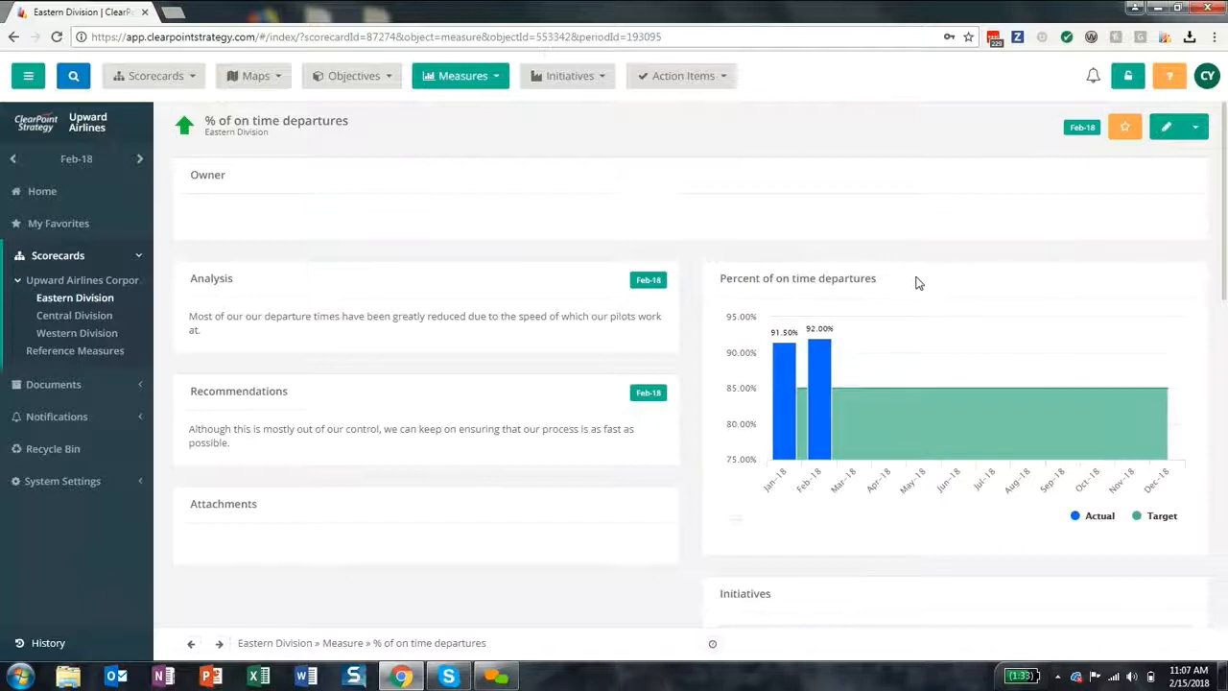
- Add a chart named Variance with the #1 Bar type to the % of on time departures measure and save it
{"action": "left_click", "coordinate": [1164, 130]}
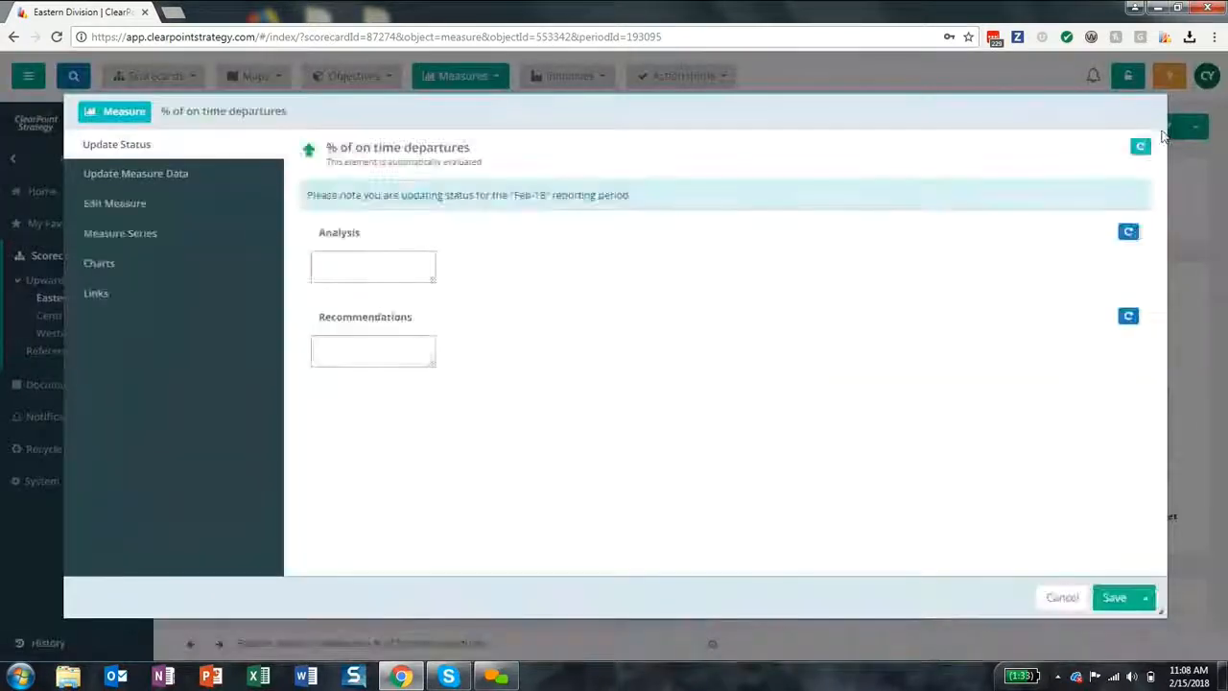
{"action": "left_click", "coordinate": [124, 264]}
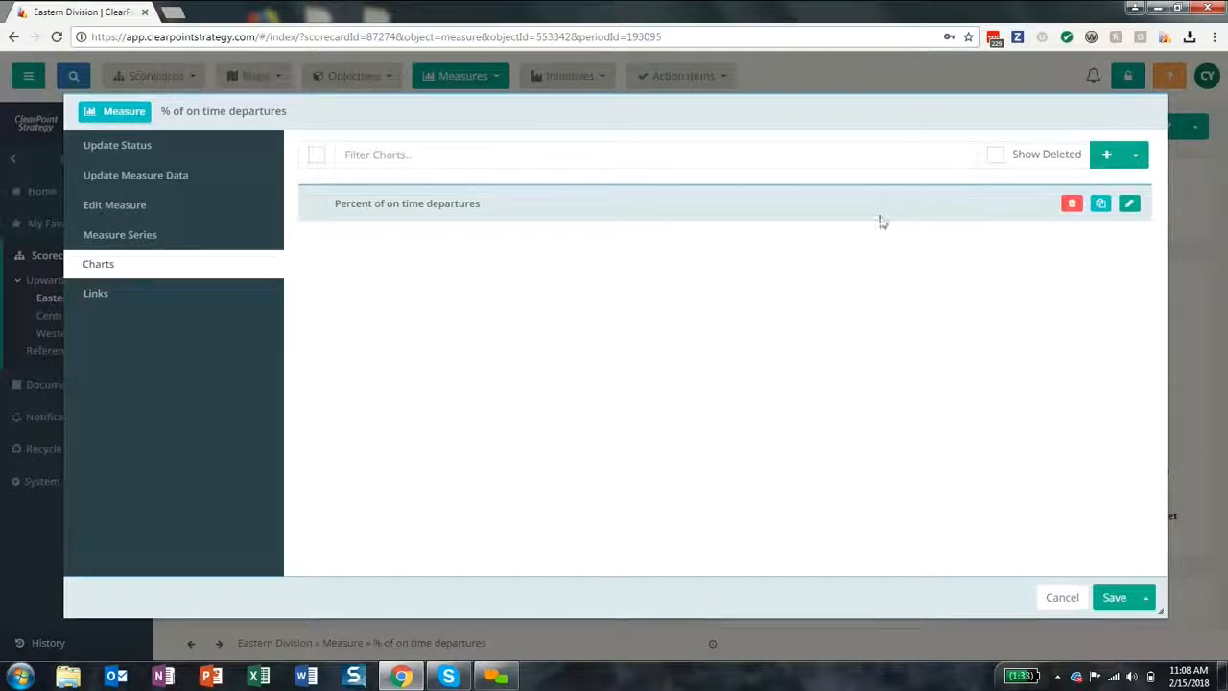
{"action": "left_click", "coordinate": [1106, 159]}
{"action": "left_click", "coordinate": [545, 235]}
{"action": "type", "text": "Va"}
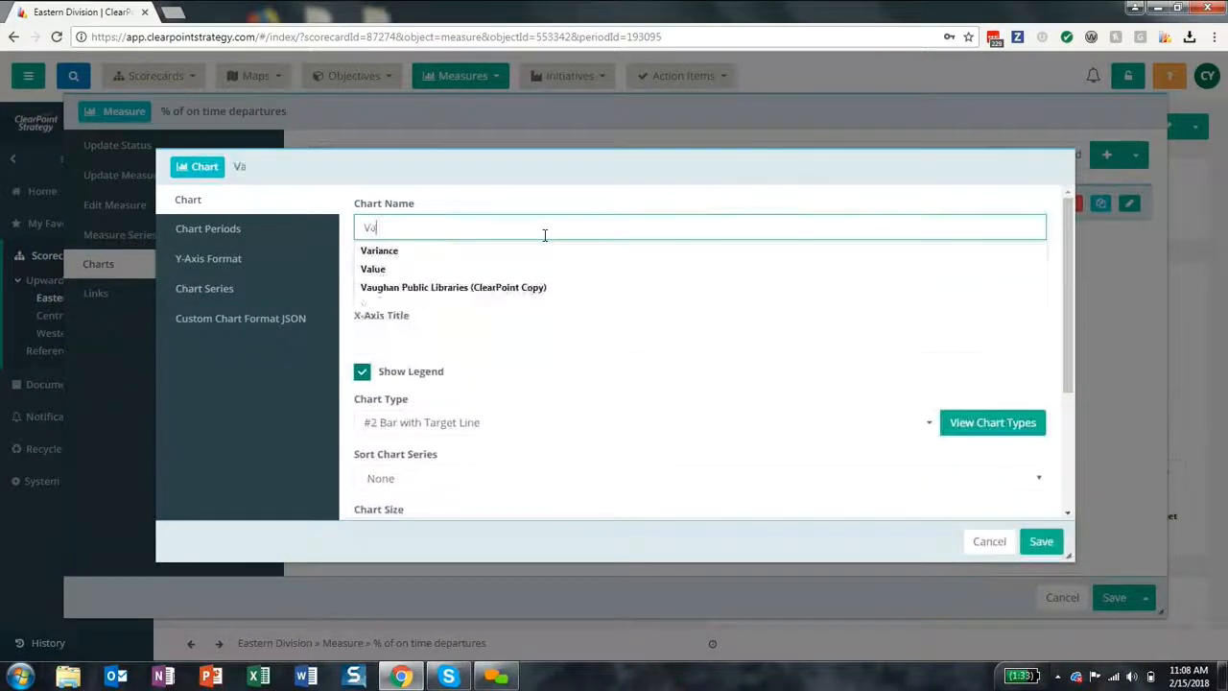
{"action": "type", "text": "riance"}
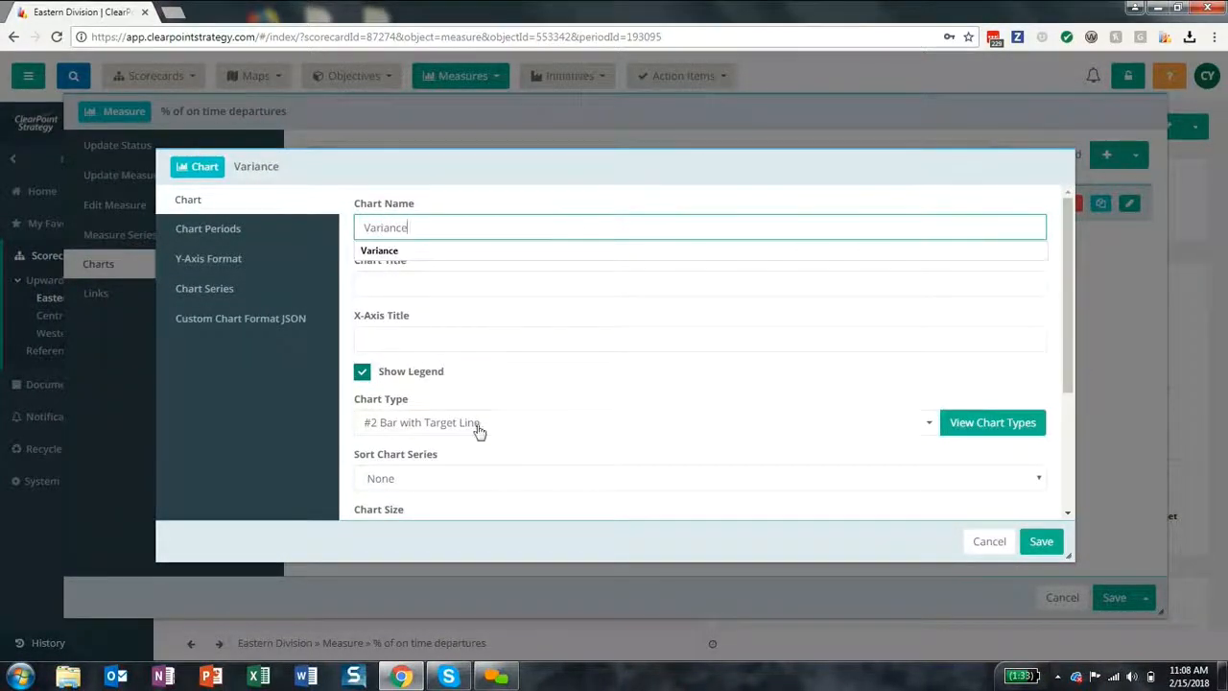
{"action": "left_click", "coordinate": [480, 425]}
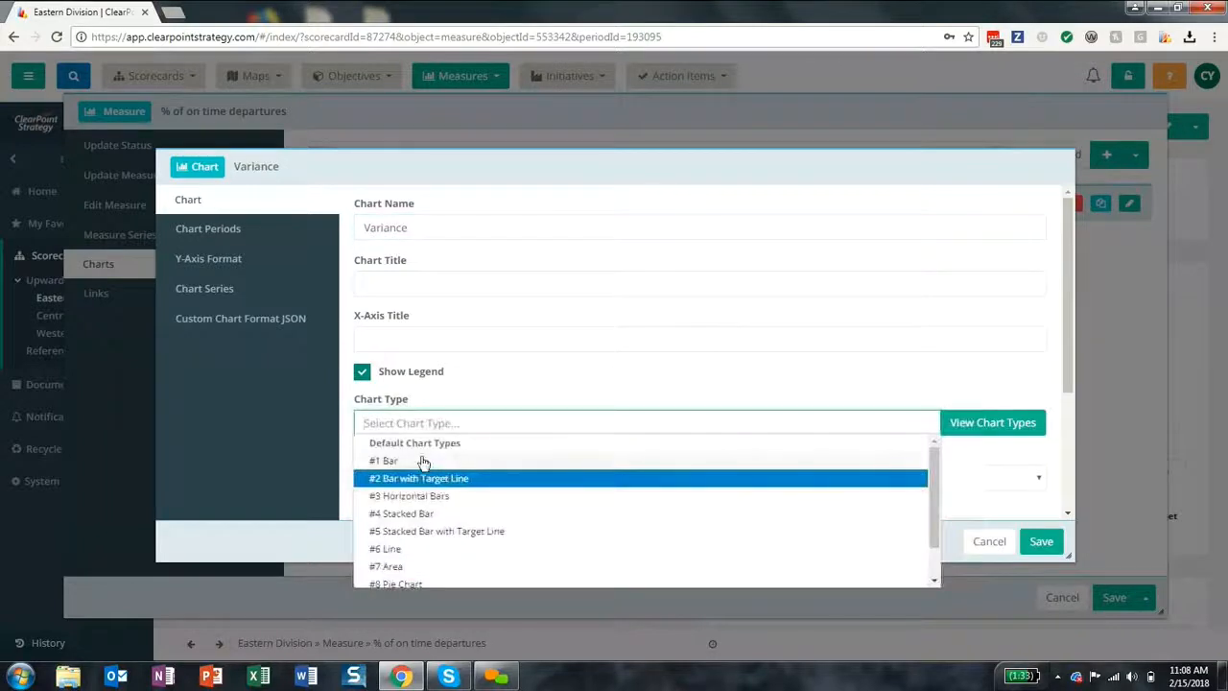
{"action": "left_click", "coordinate": [422, 462]}
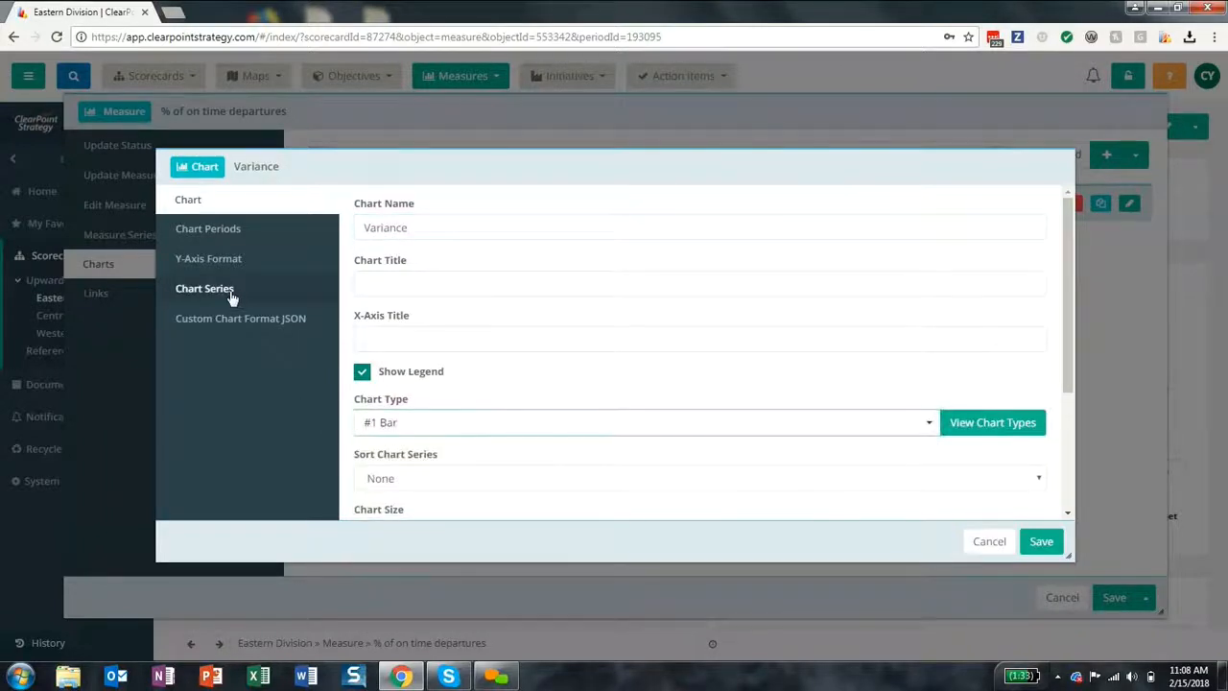
{"action": "left_click", "coordinate": [229, 292]}
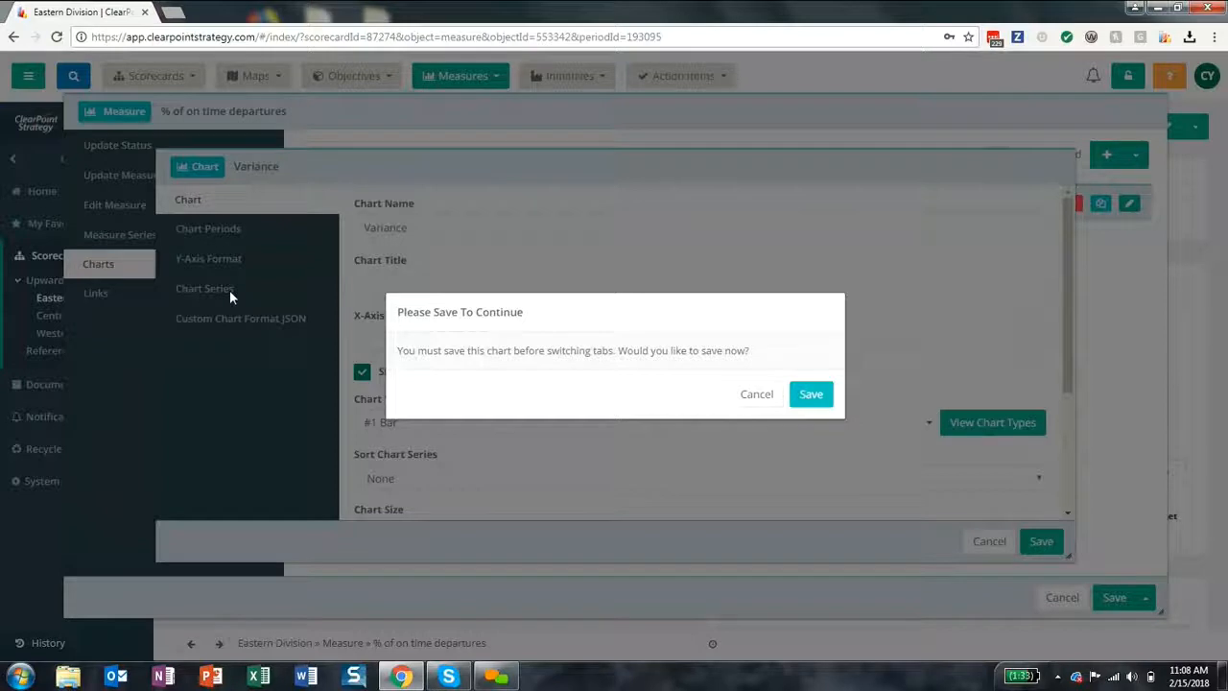
{"action": "left_click", "coordinate": [804, 393]}
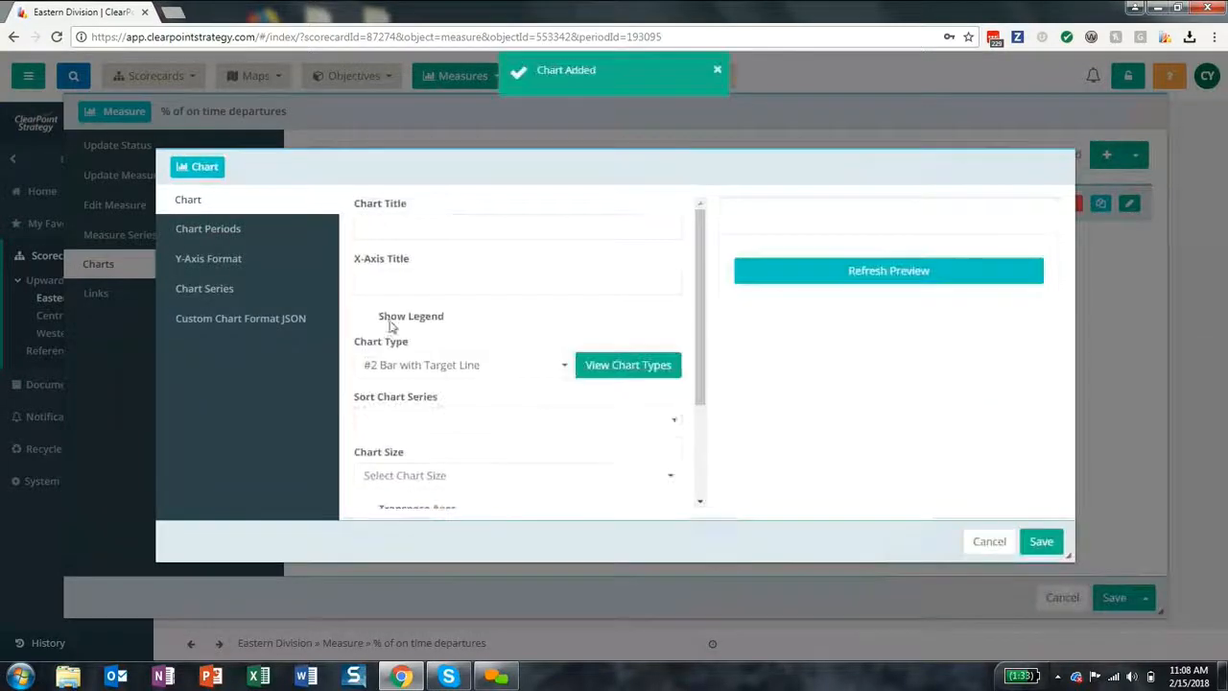
- Show only the Variance series in the Variance chart, refresh the preview, and save both the chart and the measure
{"action": "left_click", "coordinate": [241, 291]}
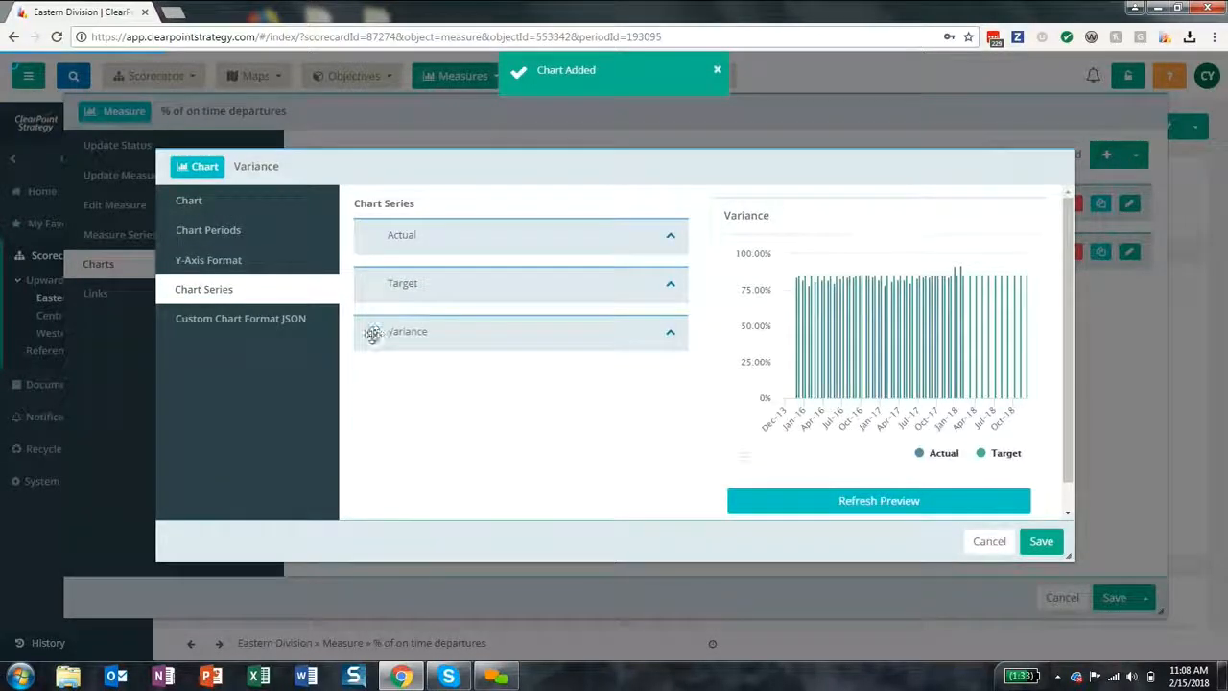
{"action": "left_click", "coordinate": [375, 334]}
{"action": "left_click", "coordinate": [374, 286]}
{"action": "left_click", "coordinate": [374, 236]}
{"action": "left_click", "coordinate": [844, 505]}
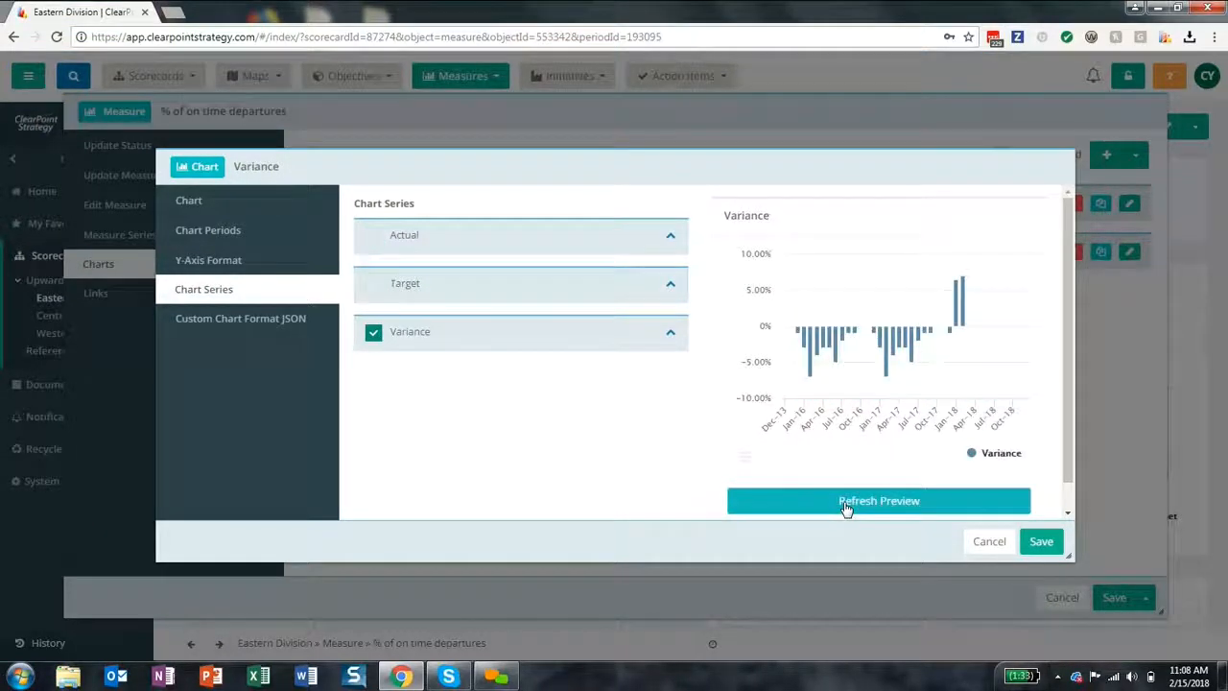
{"action": "left_click", "coordinate": [1043, 544]}
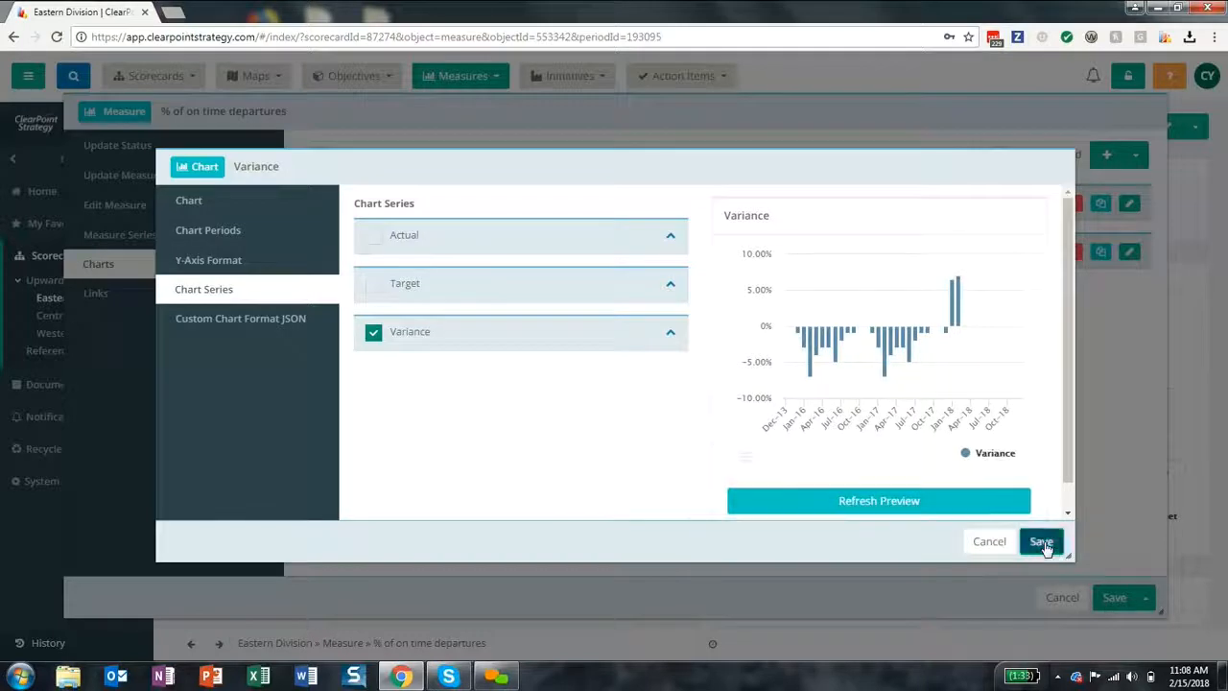
{"action": "left_click", "coordinate": [1111, 598]}
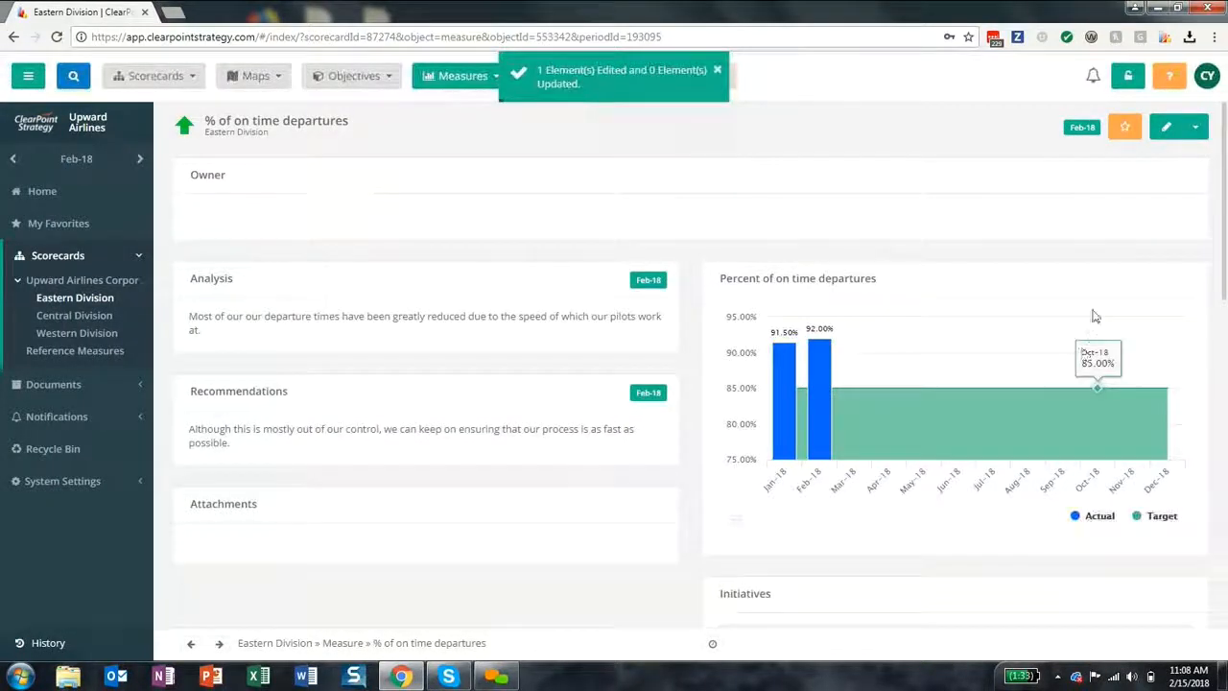
- Add the Variance chart to the measure layout between Percent of on time departures and Initiatives, and save the layout
{"action": "left_click", "coordinate": [1195, 127]}
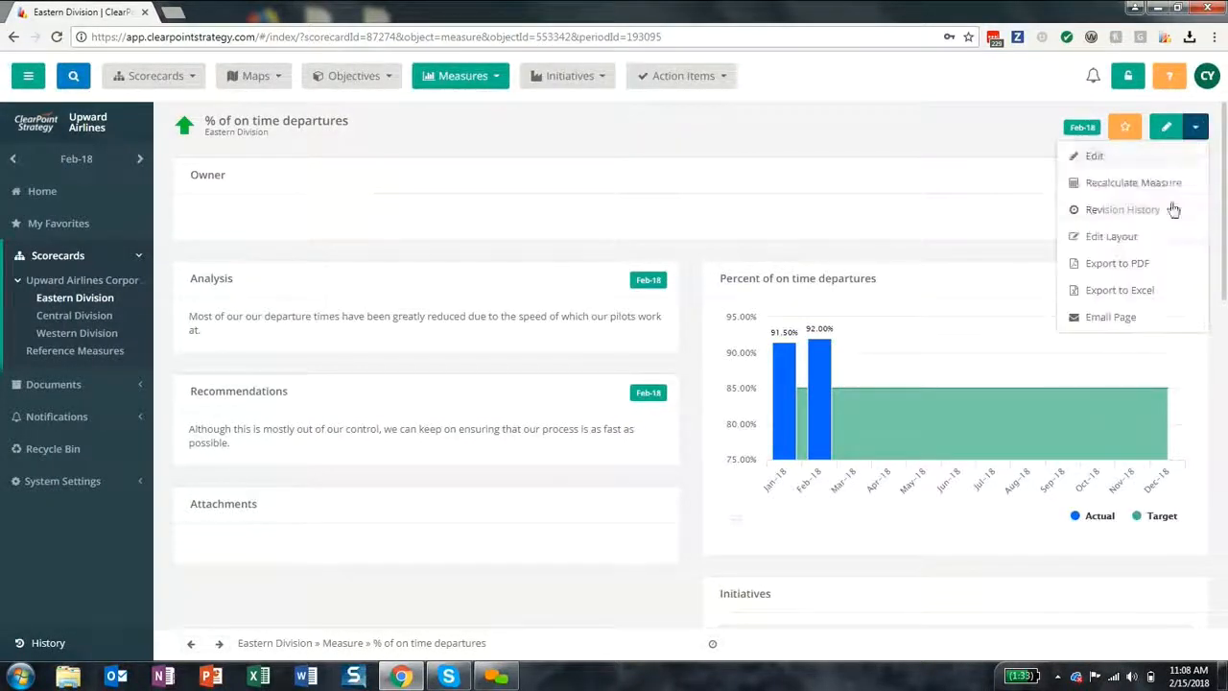
{"action": "left_click", "coordinate": [1113, 236]}
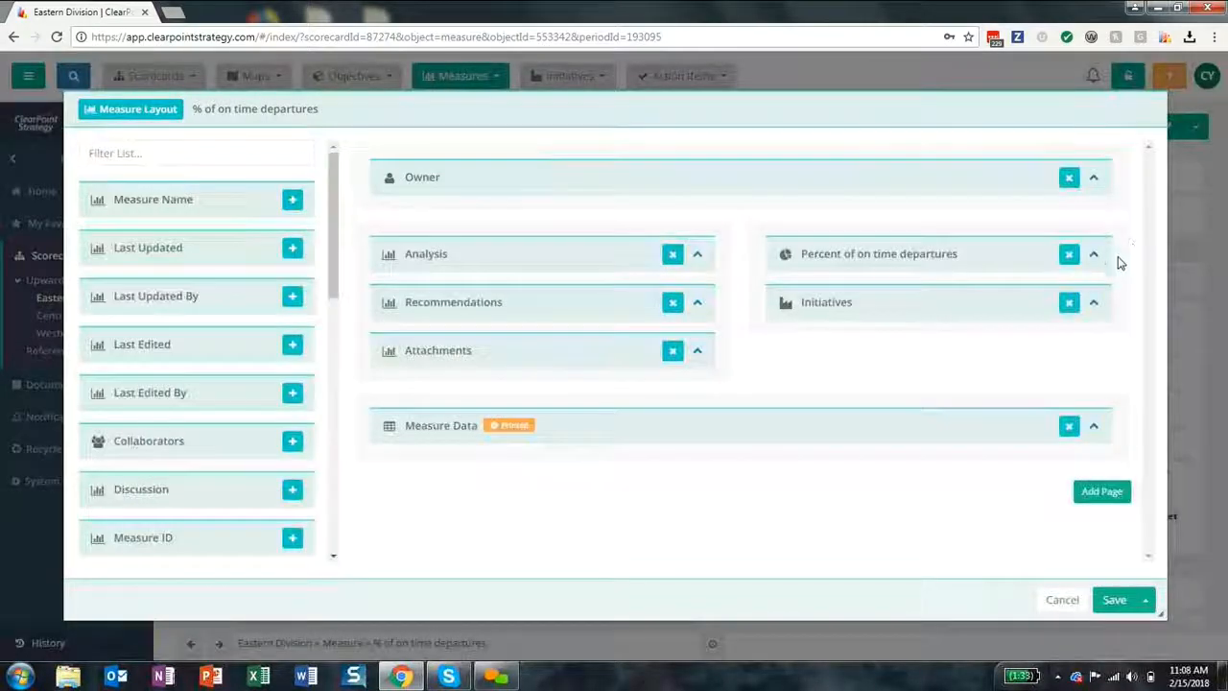
{"action": "scroll", "coordinate": [153, 412], "scroll_direction": "down", "scroll_amount": 10}
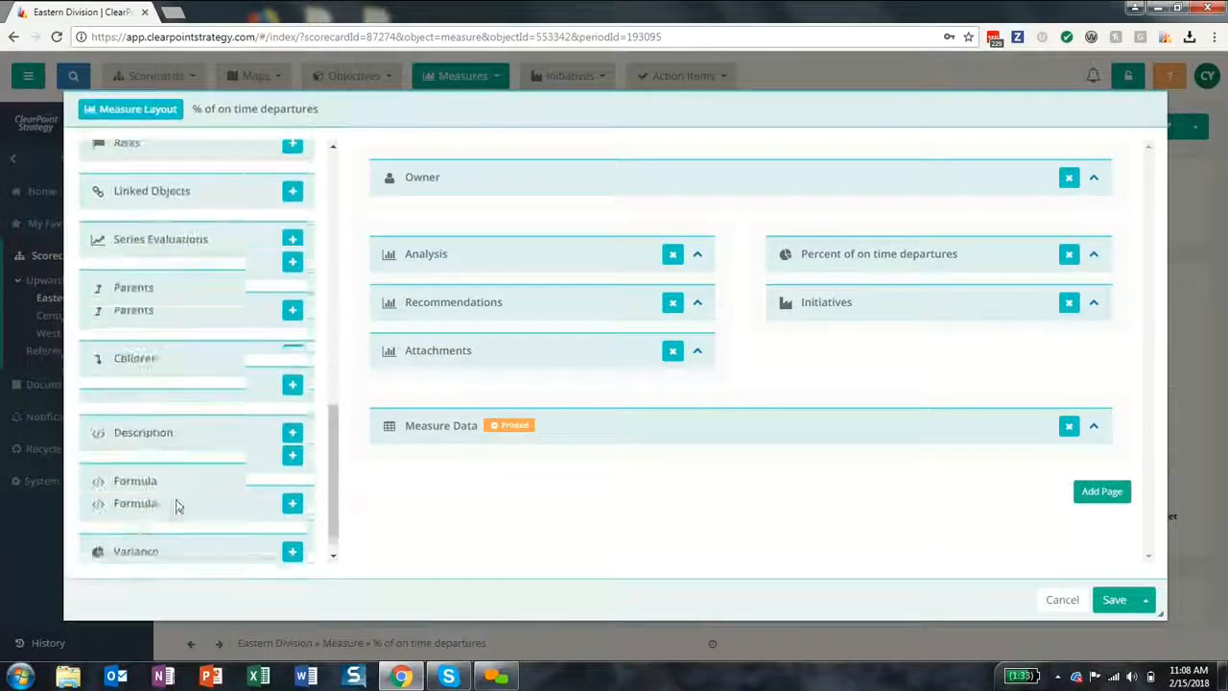
{"action": "left_click_drag", "start_coordinate": [160, 536], "coordinate": [935, 285]}
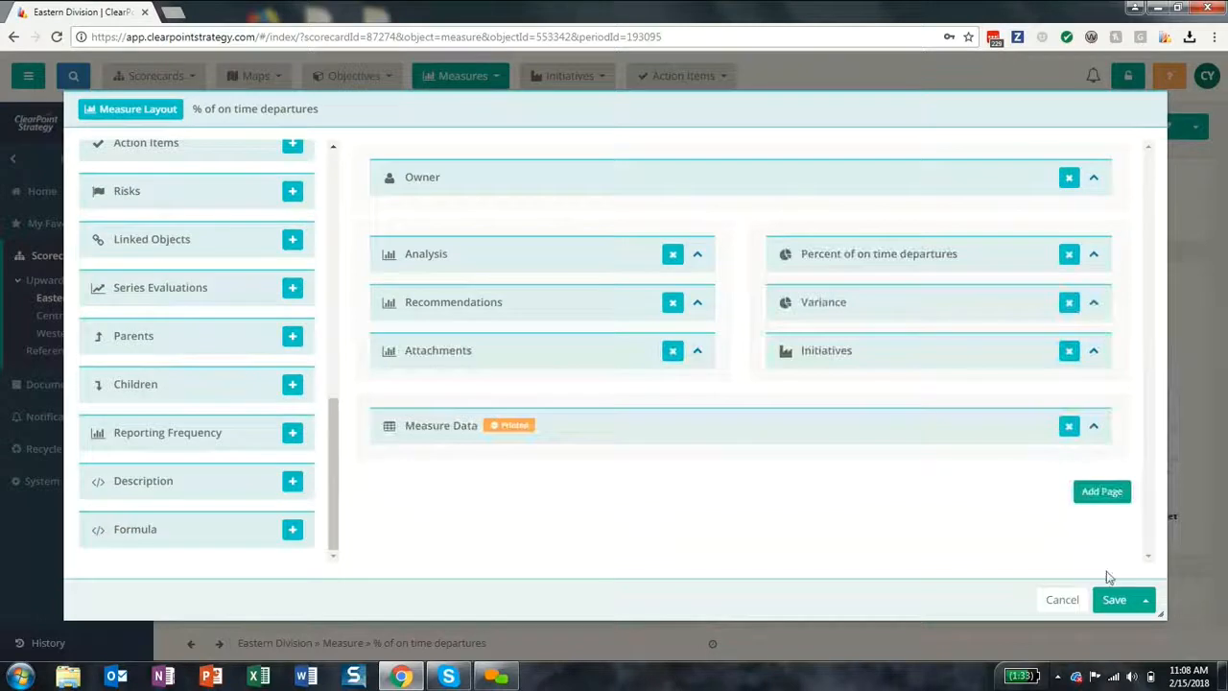
{"action": "left_click", "coordinate": [1113, 599]}
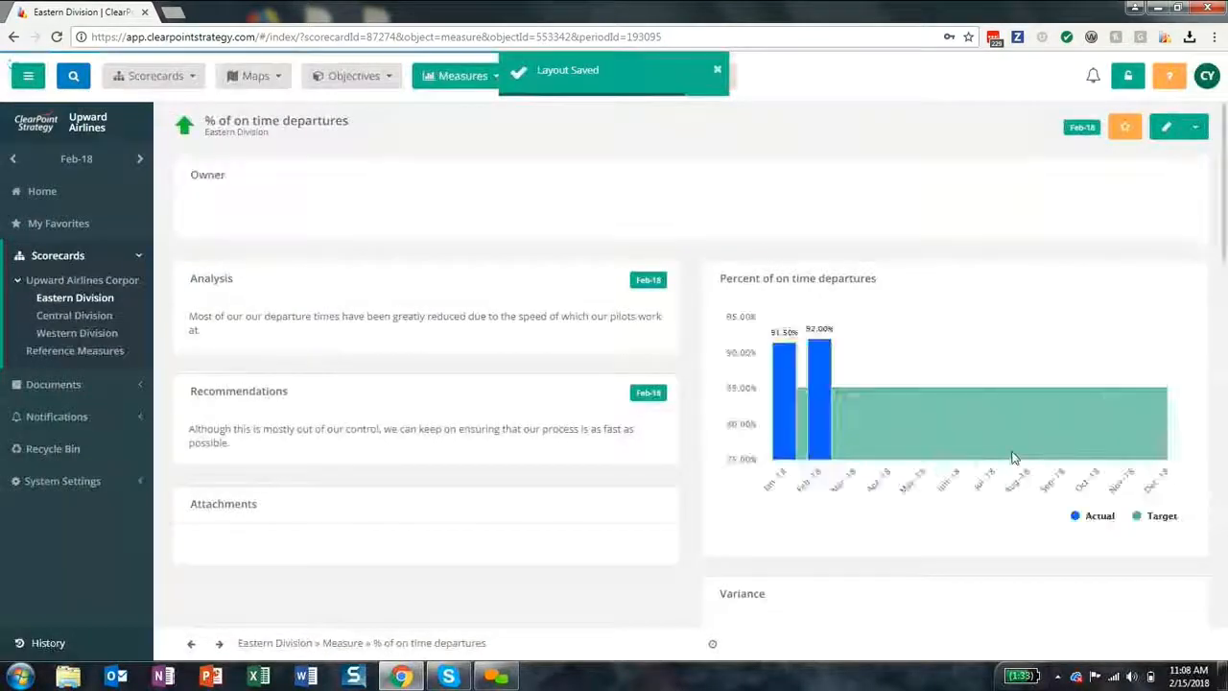
{"action": "scroll", "coordinate": [1012, 458], "scroll_direction": "down", "scroll_amount": 3}
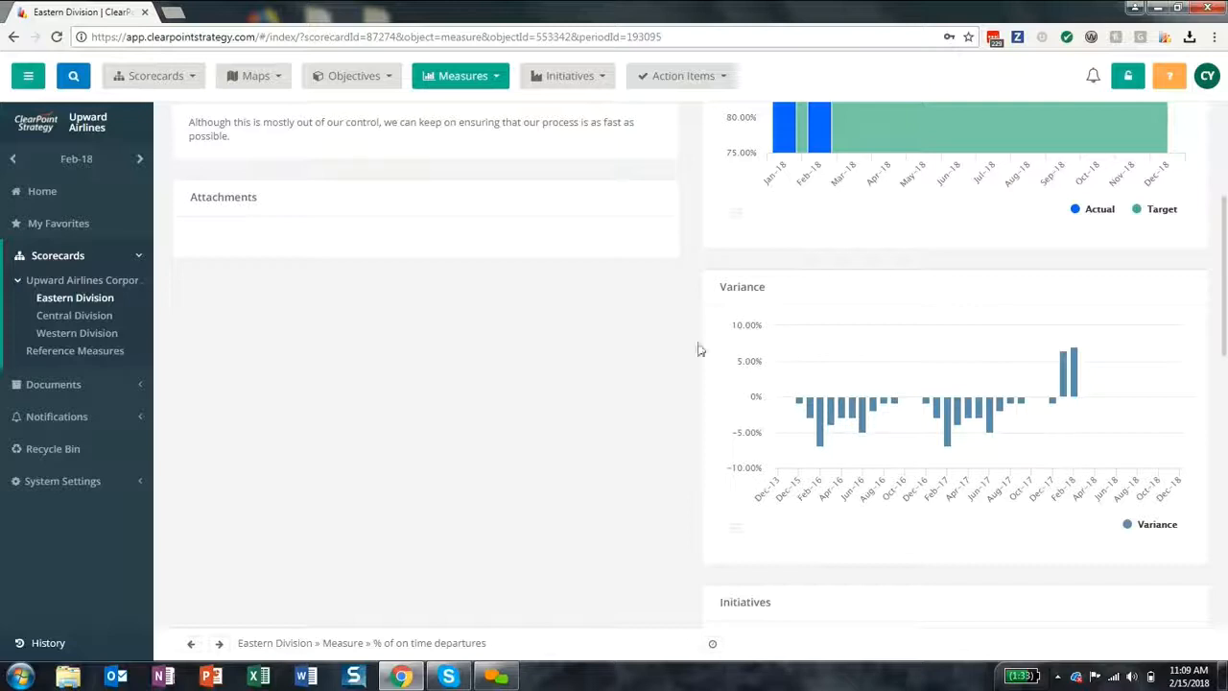
- Open the Expenses measure and bring up the custom JSON format settings of its Expenses chart
{"action": "left_click", "coordinate": [446, 77]}
{"action": "scroll", "coordinate": [499, 413], "scroll_direction": "down", "scroll_amount": 3}
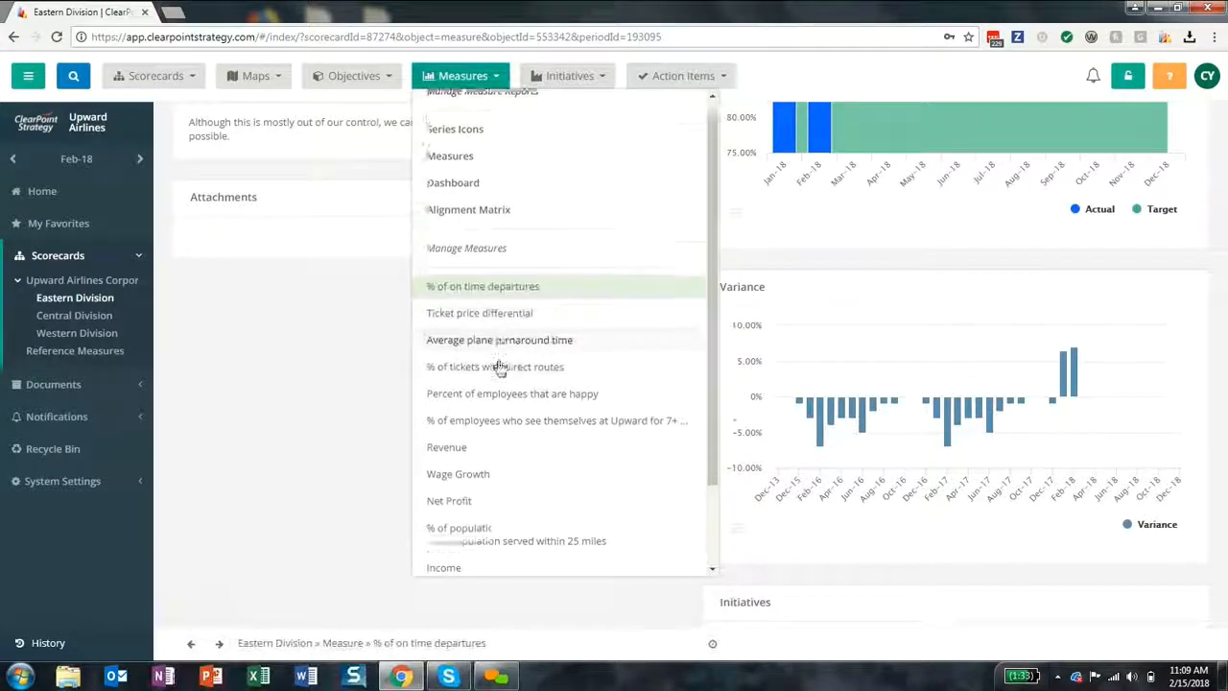
{"action": "left_click", "coordinate": [467, 480]}
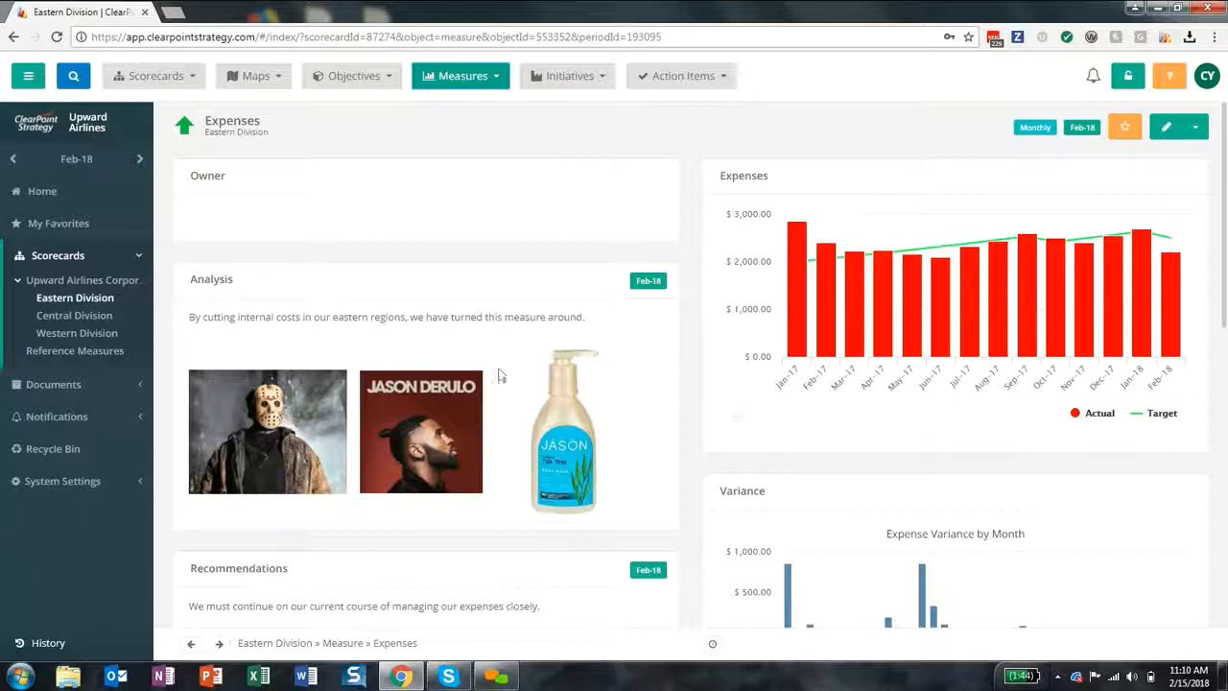
{"action": "left_click", "coordinate": [889, 185]}
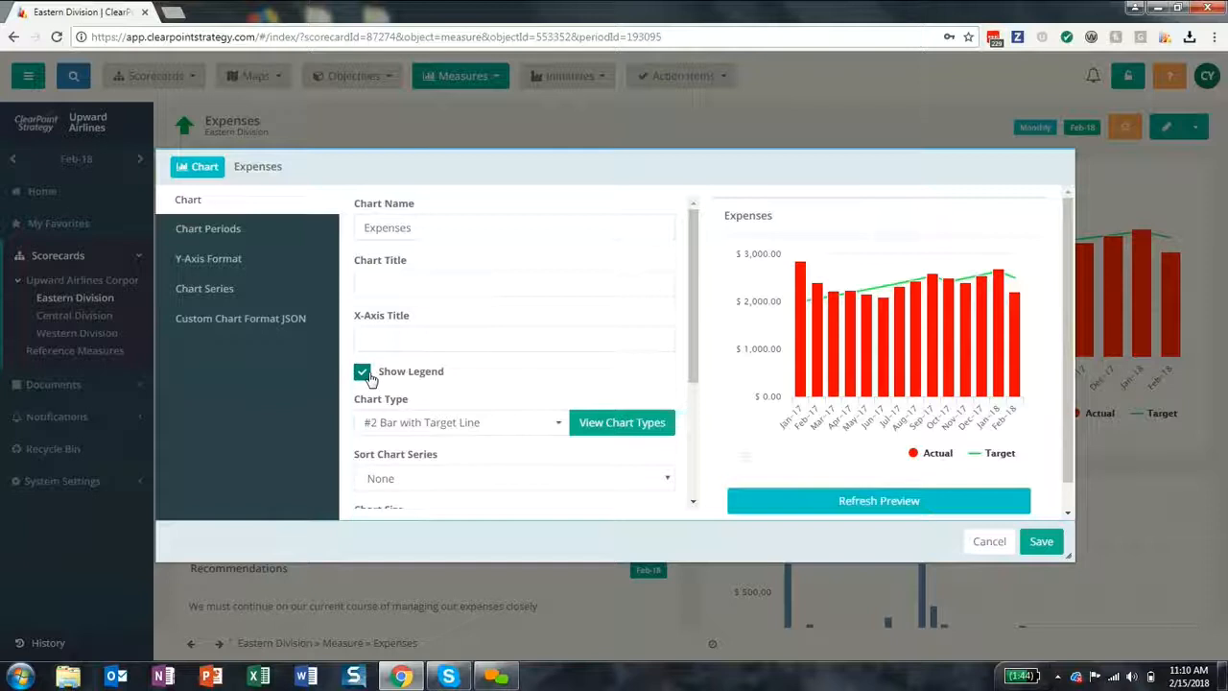
{"action": "left_click", "coordinate": [244, 327]}
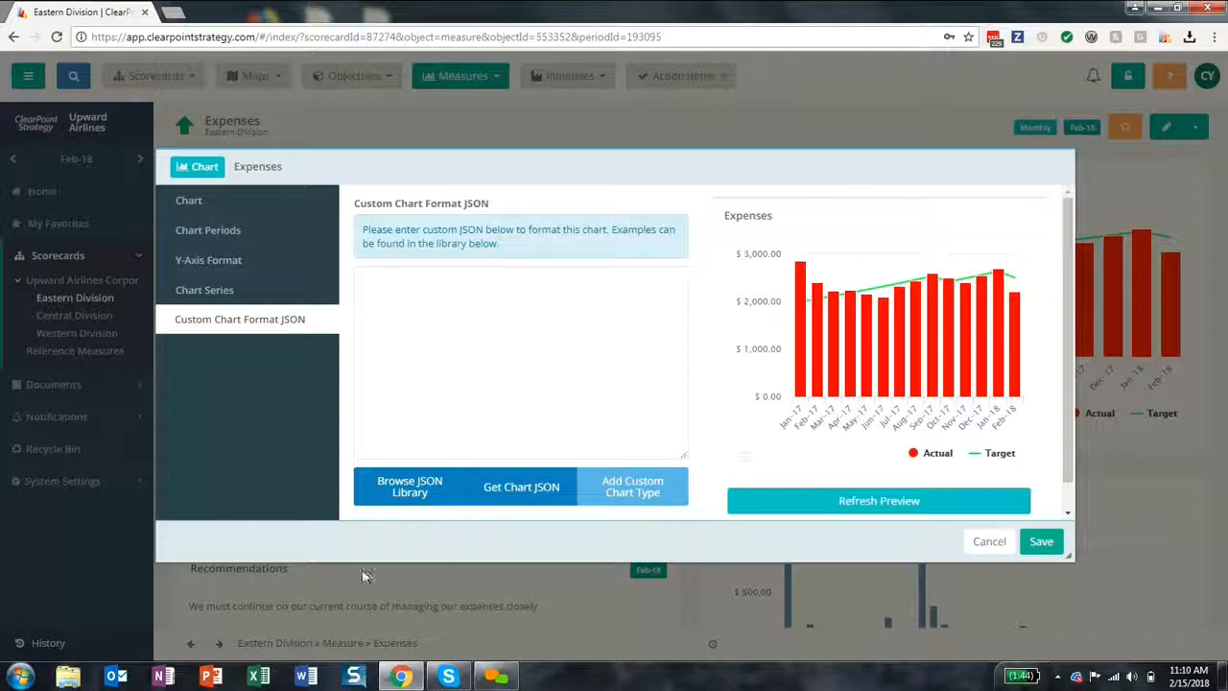
- Browse the JSON template library and apply the Custom Legends template to the Expenses chart
{"action": "left_click", "coordinate": [407, 491]}
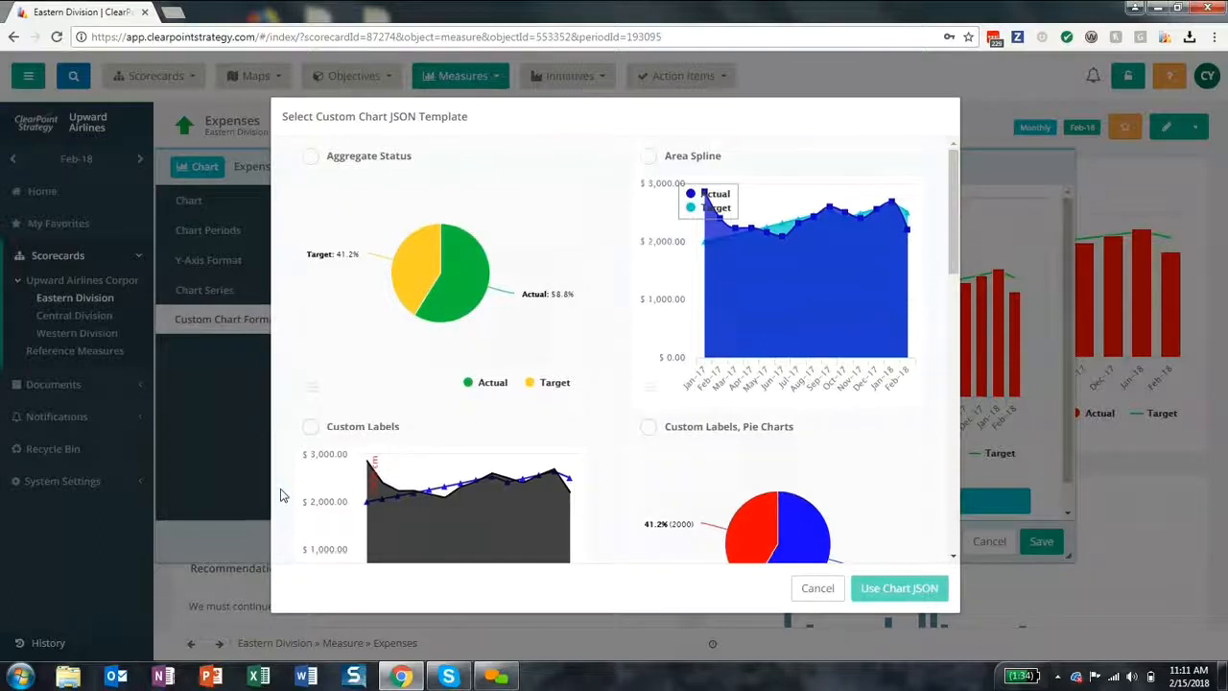
{"action": "scroll", "coordinate": [281, 495], "scroll_direction": "down", "scroll_amount": 2}
{"action": "scroll", "coordinate": [281, 495], "scroll_direction": "down", "scroll_amount": 5}
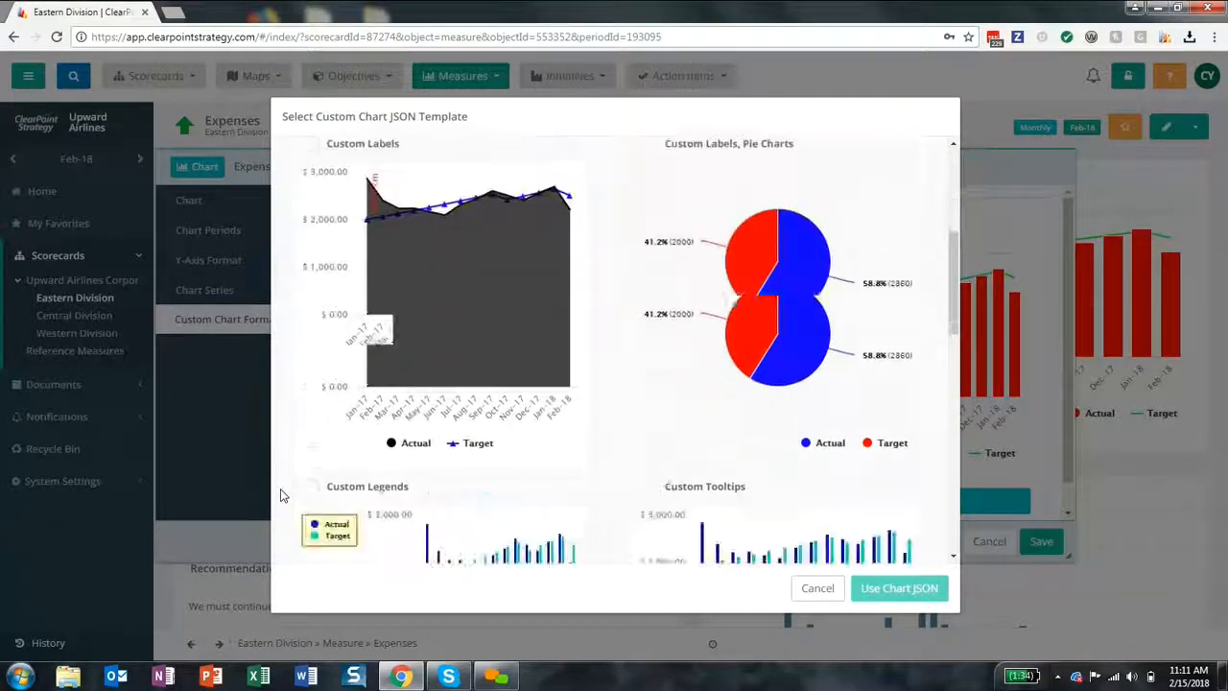
{"action": "scroll", "coordinate": [281, 495], "scroll_direction": "down", "scroll_amount": 5}
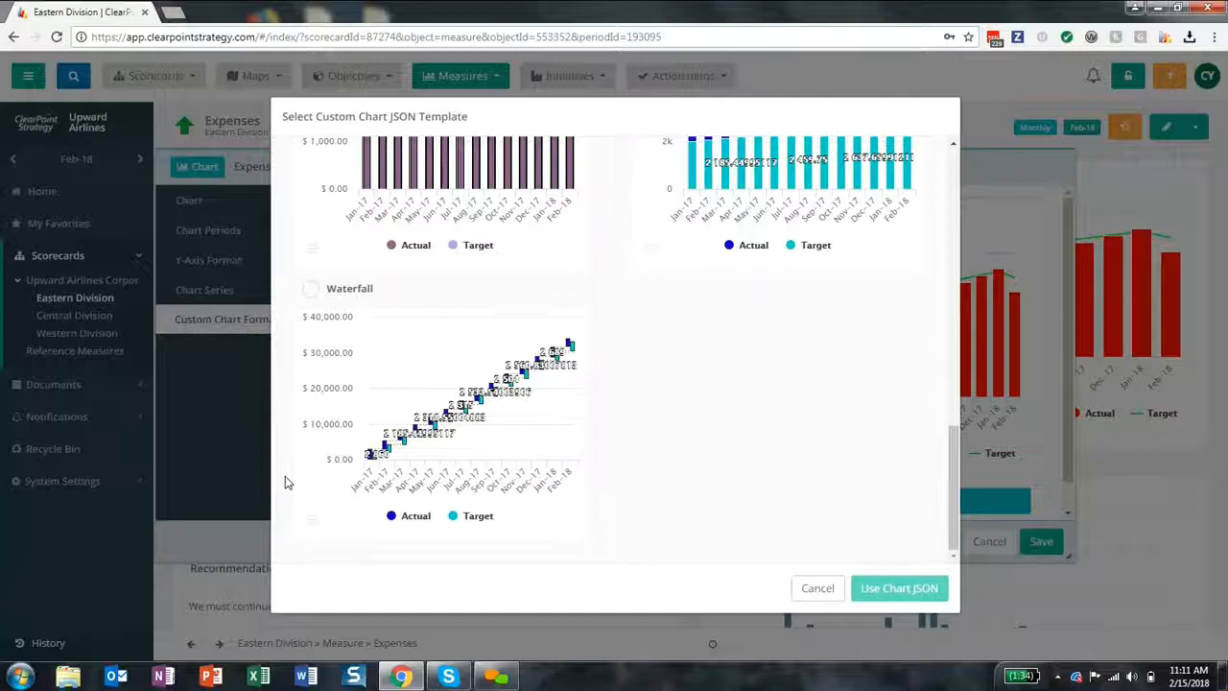
{"action": "scroll", "coordinate": [285, 483], "scroll_direction": "up", "scroll_amount": 5}
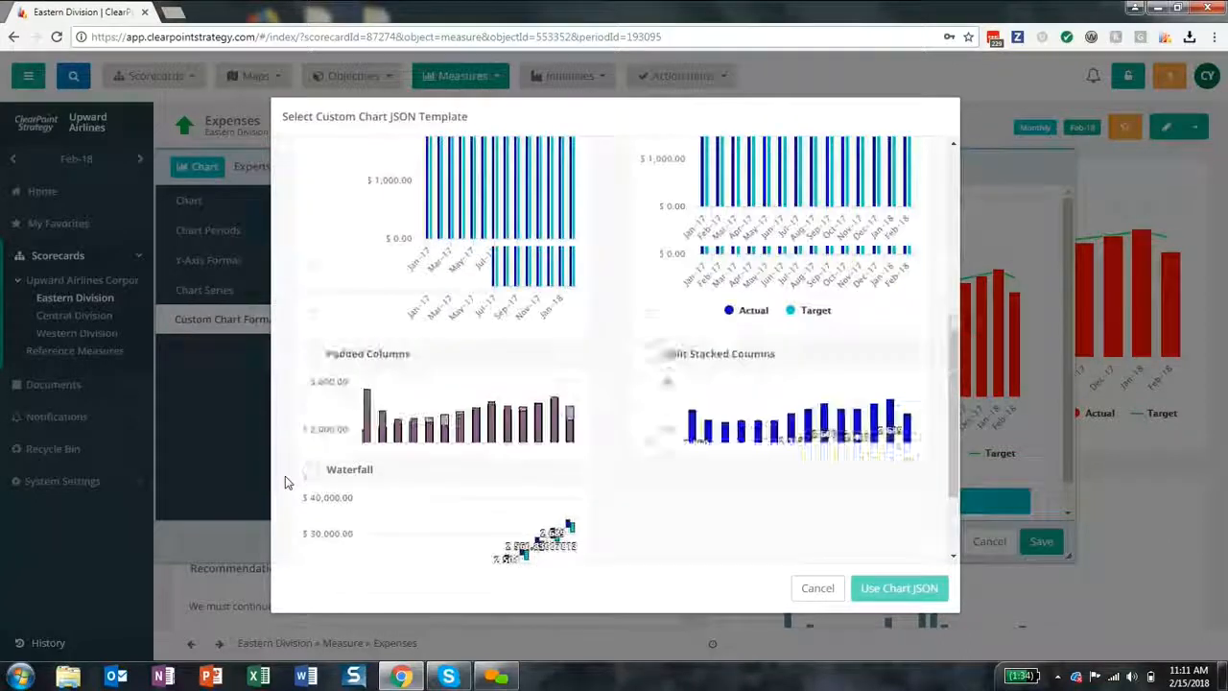
{"action": "scroll", "coordinate": [285, 480], "scroll_direction": "up", "scroll_amount": 3}
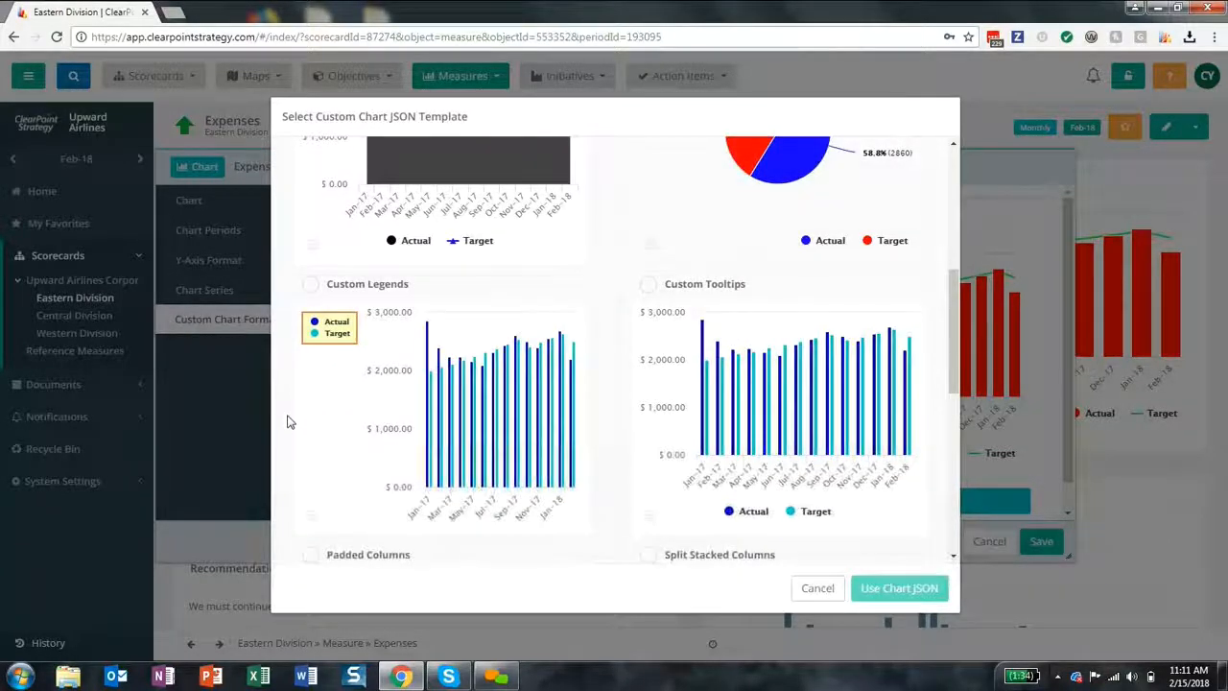
{"action": "left_click", "coordinate": [311, 287]}
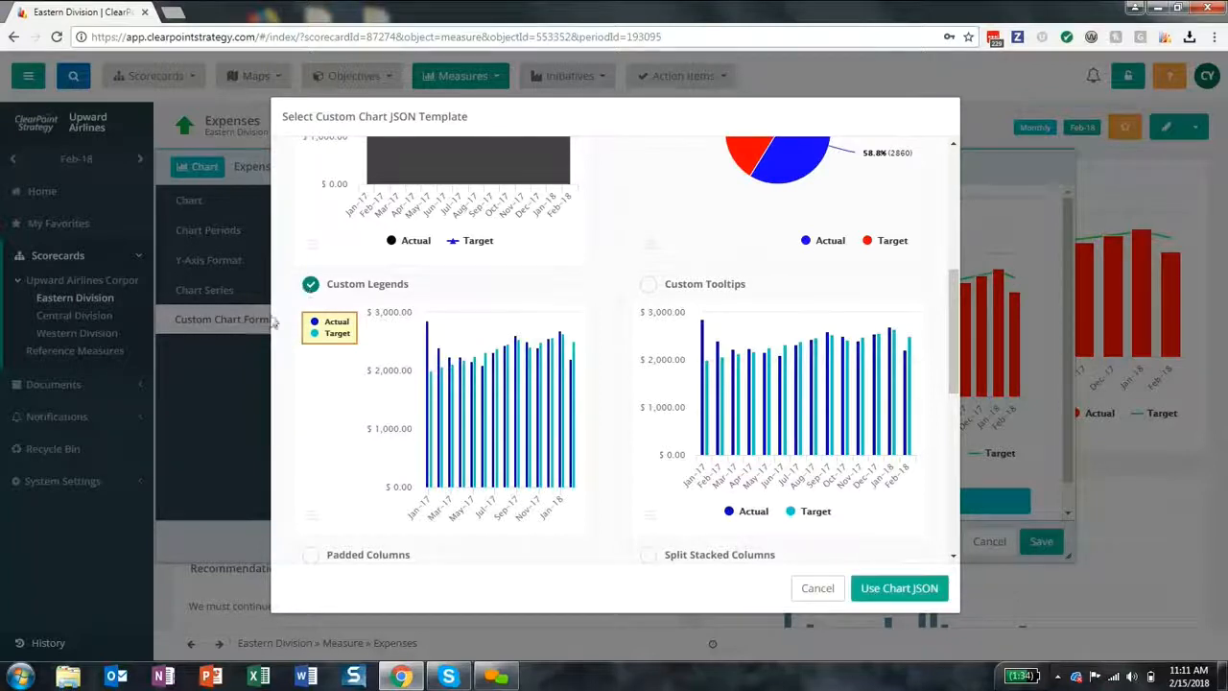
{"action": "left_click", "coordinate": [879, 588]}
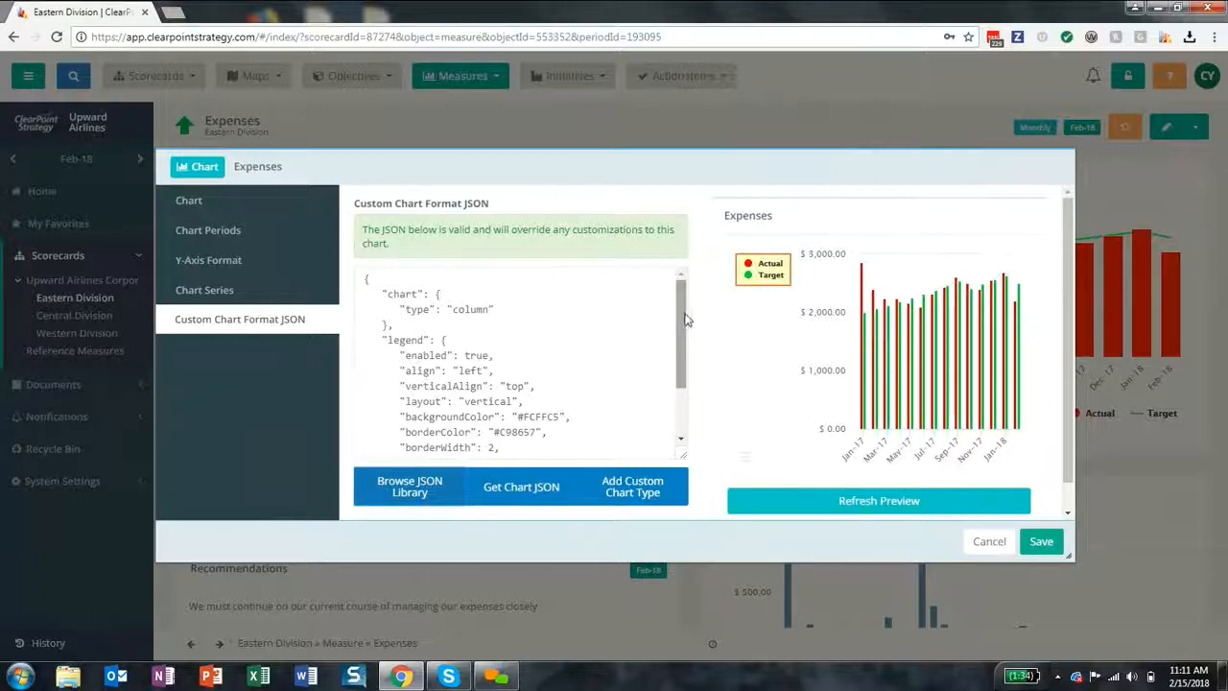
- Examine the legend section of the Expenses chart's custom JSON, including its background color and enabled properties
{"action": "scroll", "coordinate": [679, 326], "scroll_direction": "down", "scroll_amount": 2}
{"action": "left_click", "coordinate": [674, 351]}
{"action": "left_click_drag", "start_coordinate": [673, 350], "coordinate": [566, 340]}
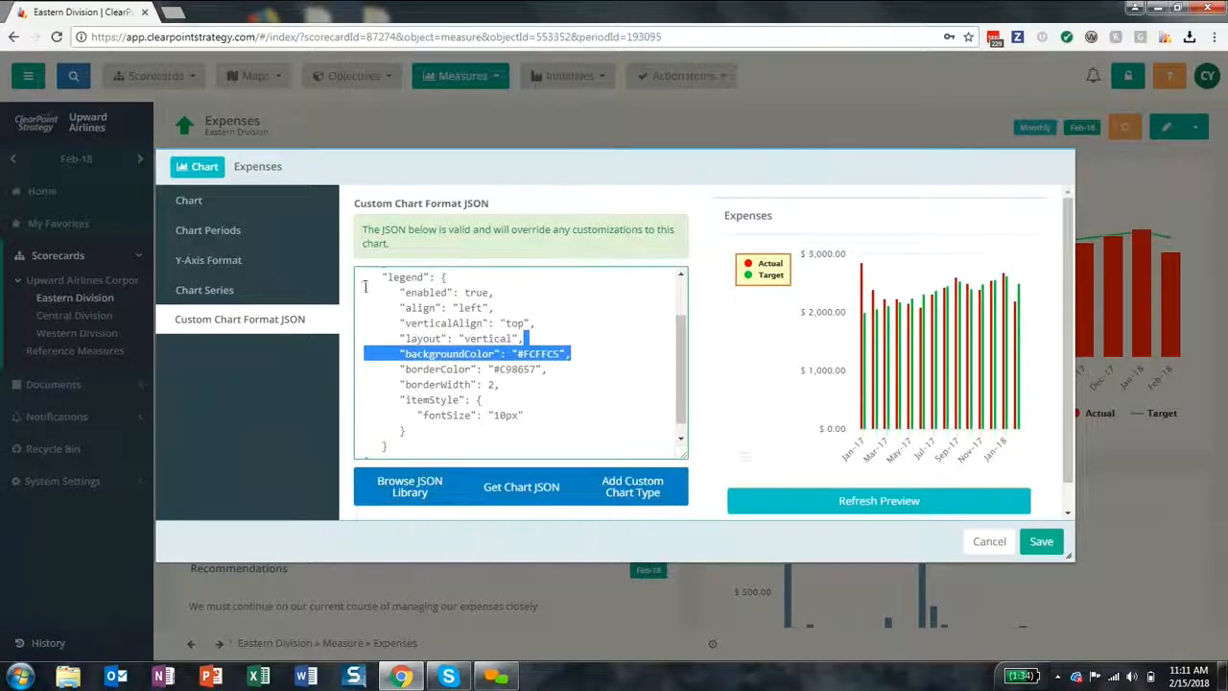
{"action": "left_click", "coordinate": [365, 288]}
{"action": "scroll", "coordinate": [365, 286], "scroll_direction": "up", "scroll_amount": 2}
{"action": "left_click_drag", "start_coordinate": [377, 339], "coordinate": [438, 342]}
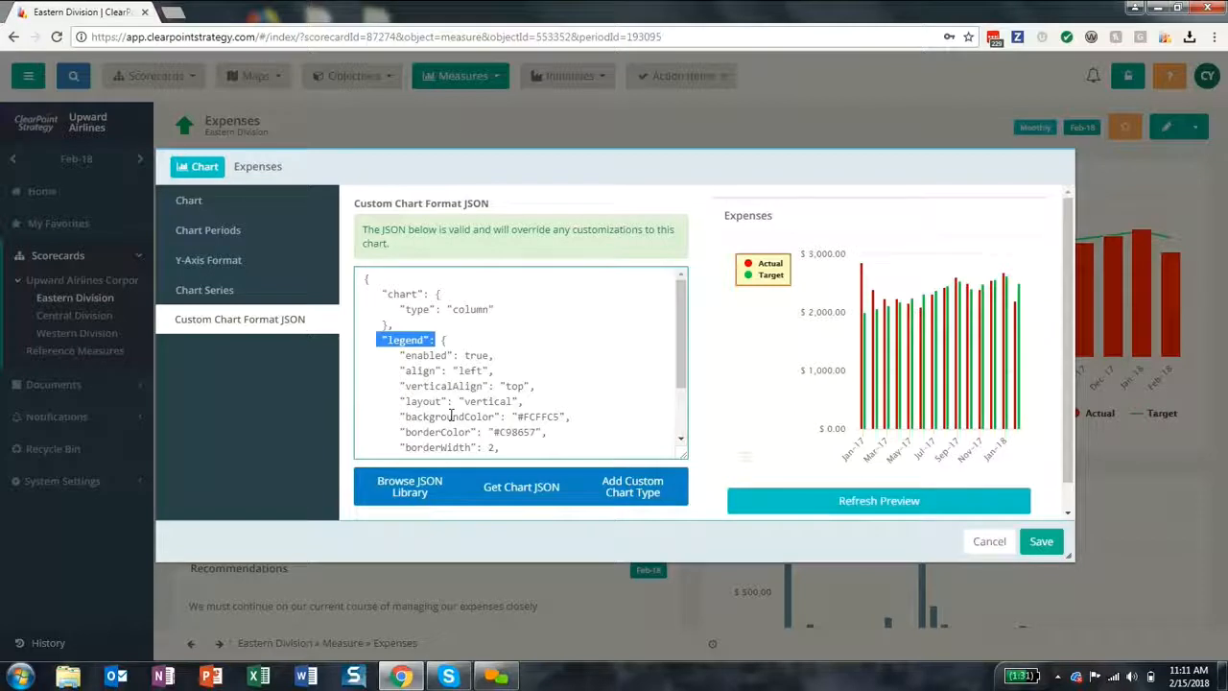
{"action": "left_click", "coordinate": [534, 376]}
{"action": "scroll", "coordinate": [537, 379], "scroll_direction": "down", "scroll_amount": 2}
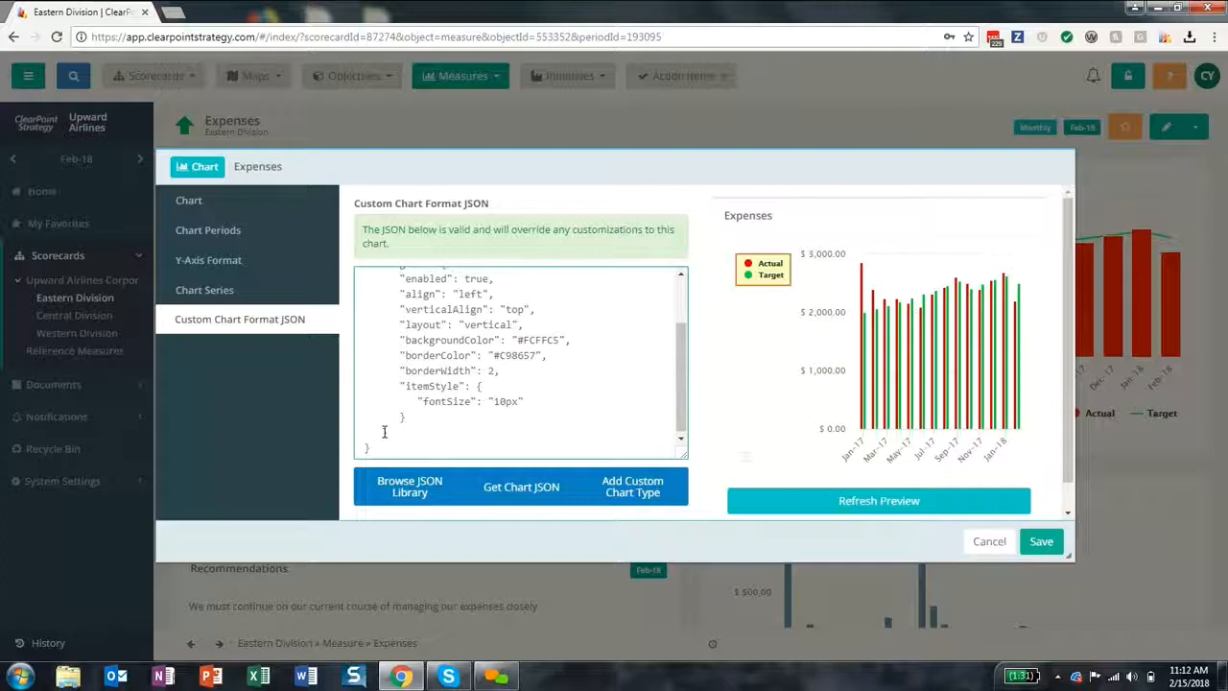
{"action": "left_click_drag", "start_coordinate": [574, 340], "coordinate": [389, 340]}
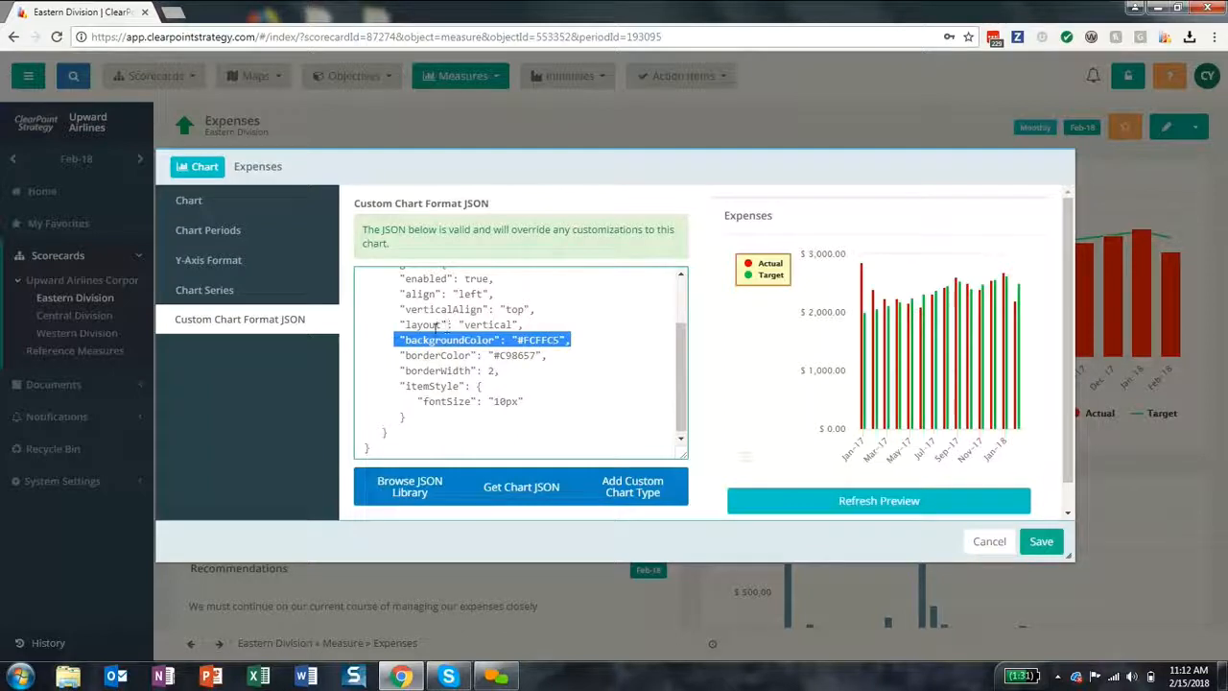
{"action": "left_click", "coordinate": [437, 325]}
{"action": "left_click_drag", "start_coordinate": [395, 340], "coordinate": [500, 340]}
{"action": "left_click", "coordinate": [515, 342]}
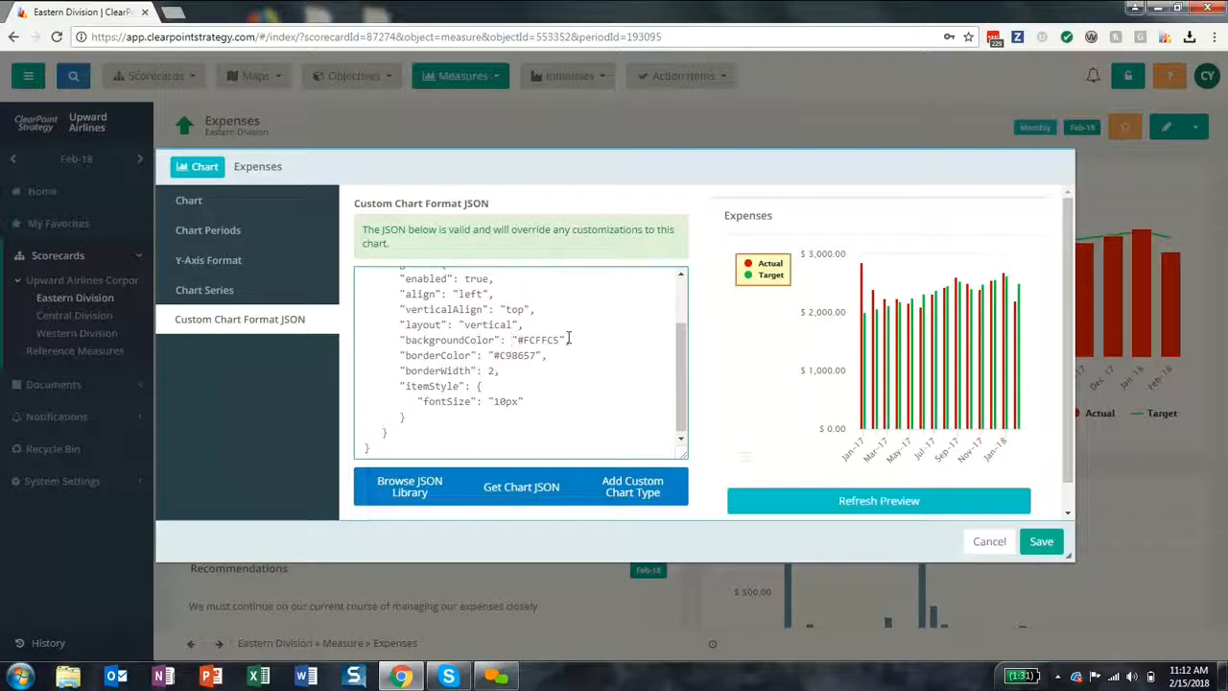
{"action": "left_click_drag", "start_coordinate": [568, 340], "coordinate": [508, 341]}
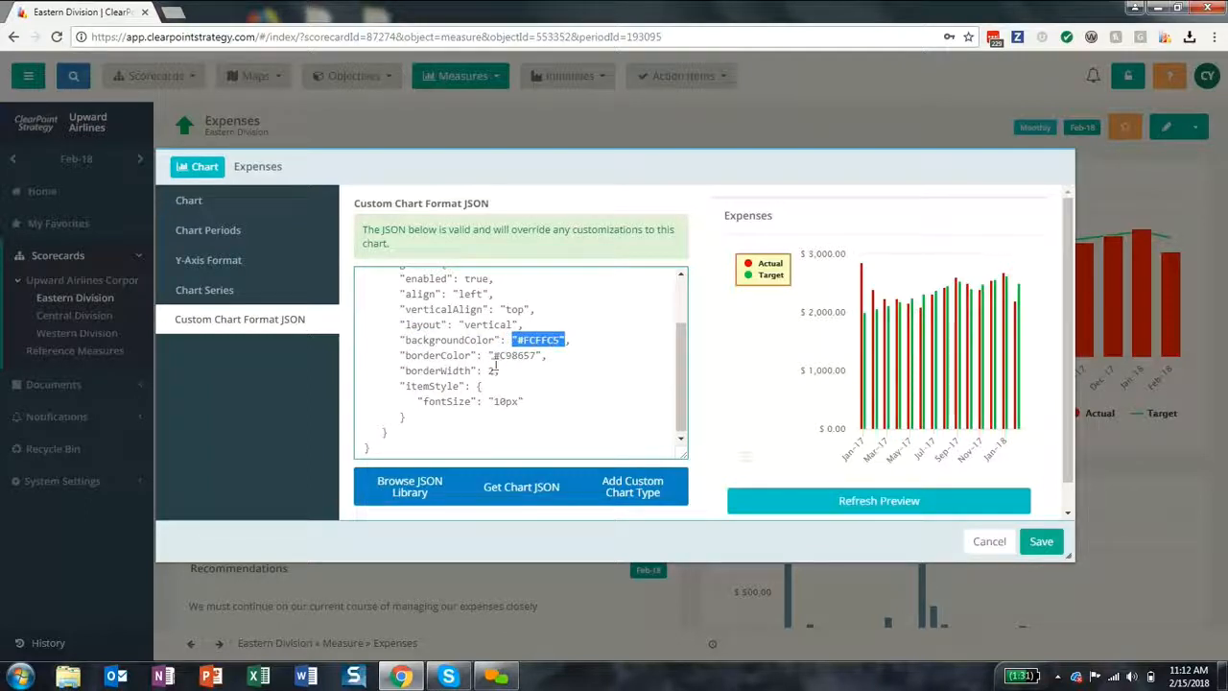
{"action": "scroll", "coordinate": [464, 360], "scroll_direction": "up", "scroll_amount": 2}
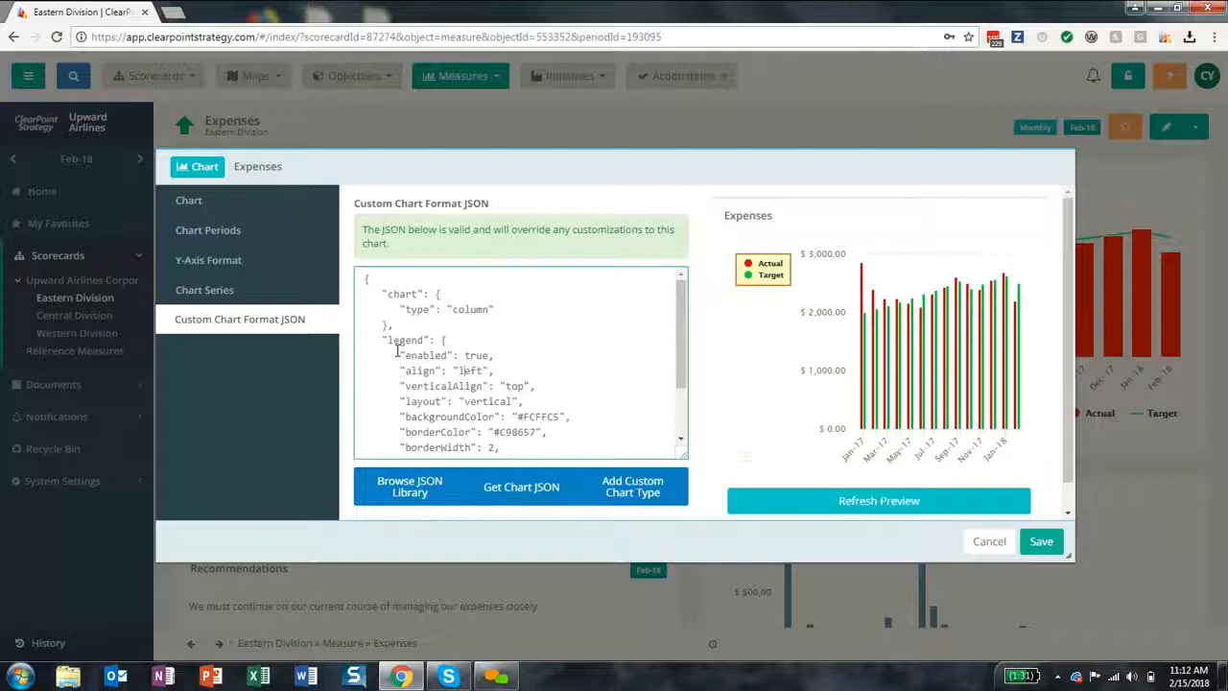
{"action": "left_click", "coordinate": [453, 354]}
{"action": "double_click", "coordinate": [429, 355]}
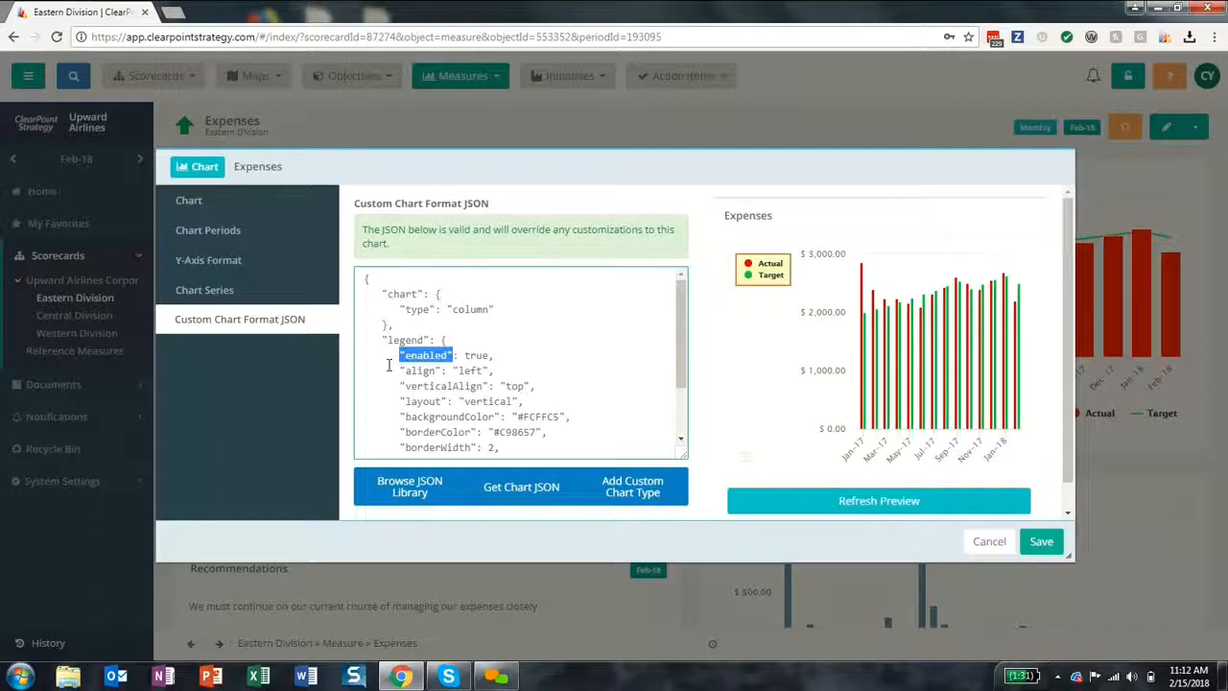
{"action": "left_click", "coordinate": [493, 355]}
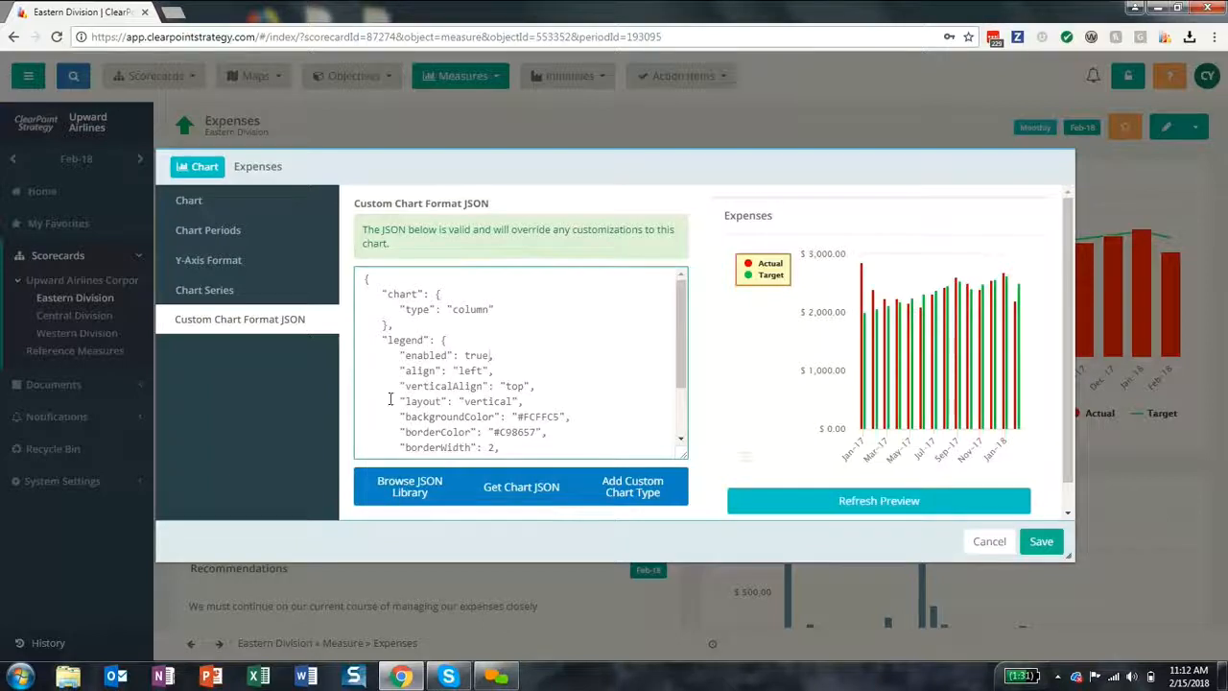
- Set the legend's align value to "right" in the Expenses chart's custom JSON and refresh the preview
{"action": "left_click_drag", "start_coordinate": [400, 370], "coordinate": [500, 362]}
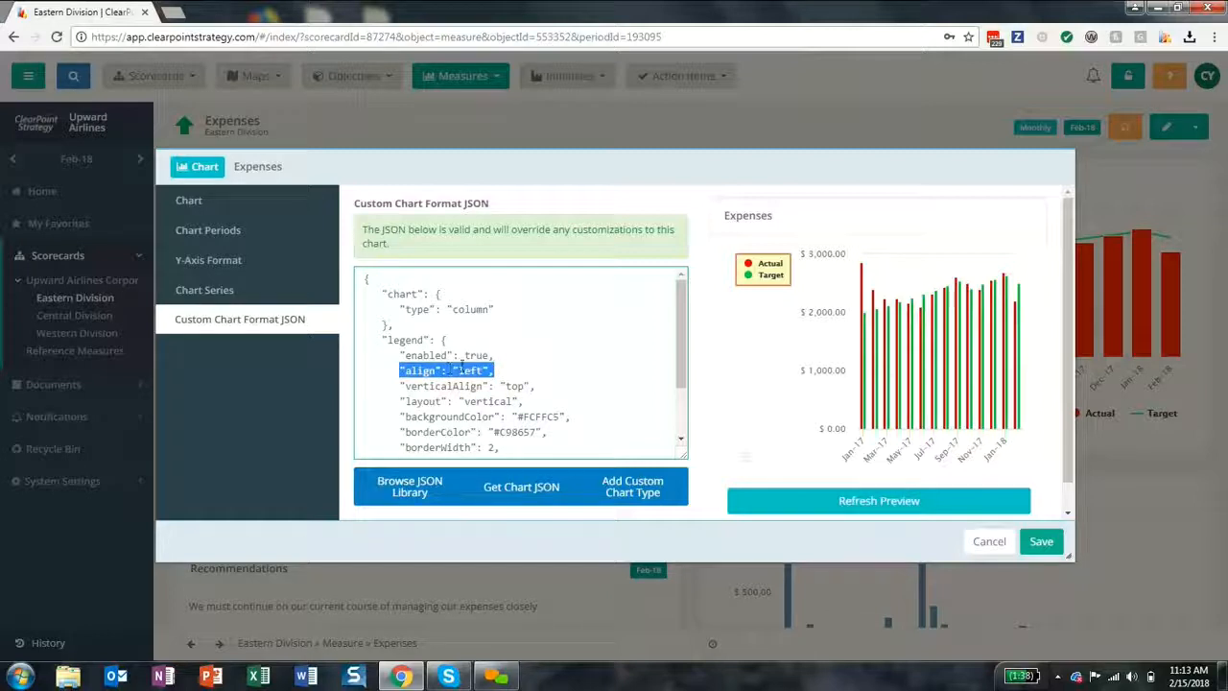
{"action": "left_click", "coordinate": [482, 369]}
{"action": "key", "text": "BackSpace"}
{"action": "key", "text": "BackSpace"}
{"action": "key", "text": "BackSpace"}
{"action": "key", "text": "BackSpace"}
{"action": "type", "text": "right"}
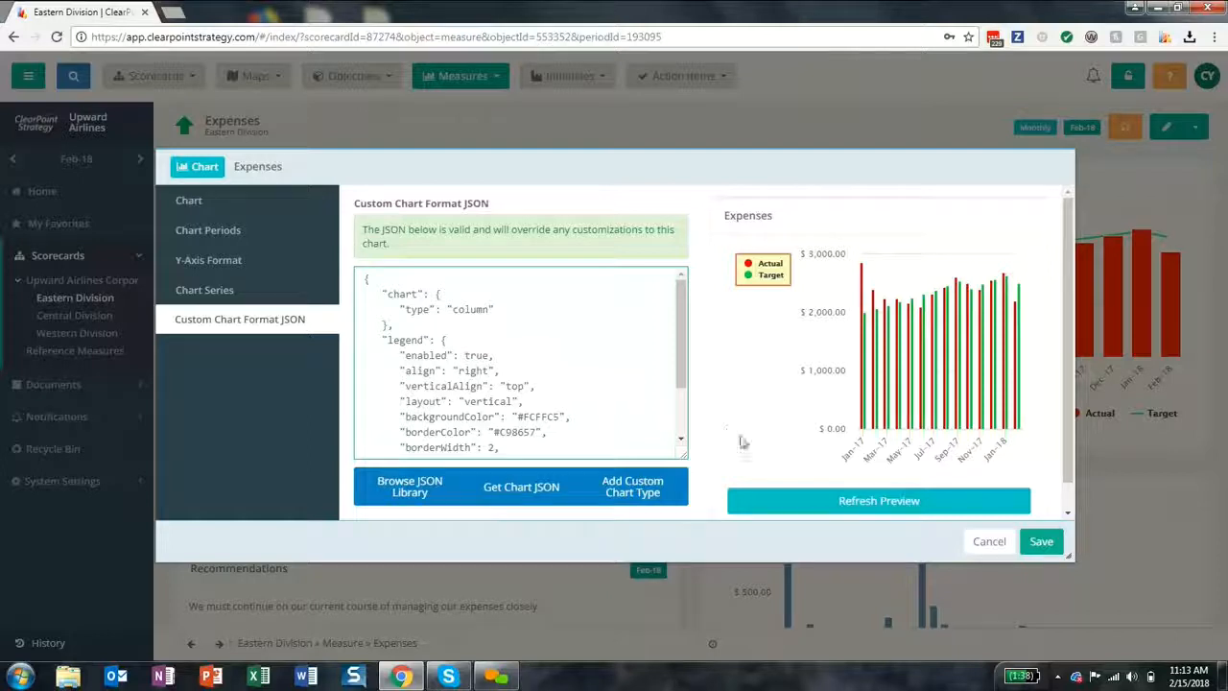
{"action": "left_click", "coordinate": [803, 513]}
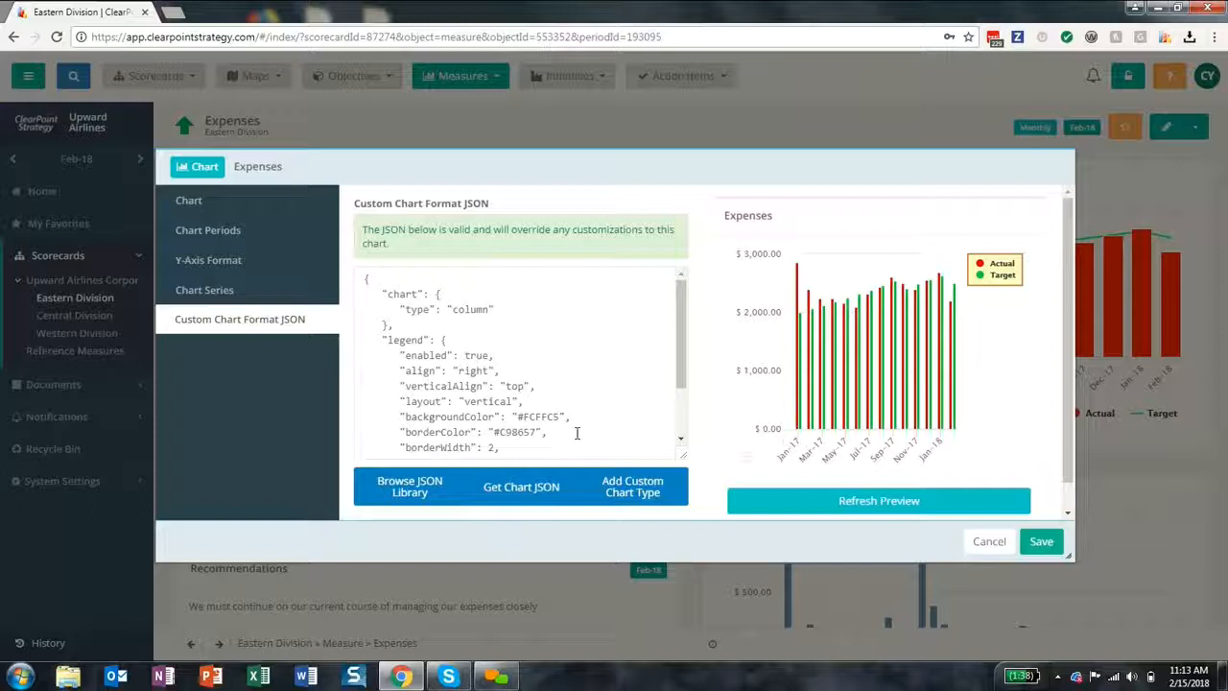
- Set the legend's verticalAlign value to "middle" in the custom JSON and refresh the preview
{"action": "left_click", "coordinate": [504, 385]}
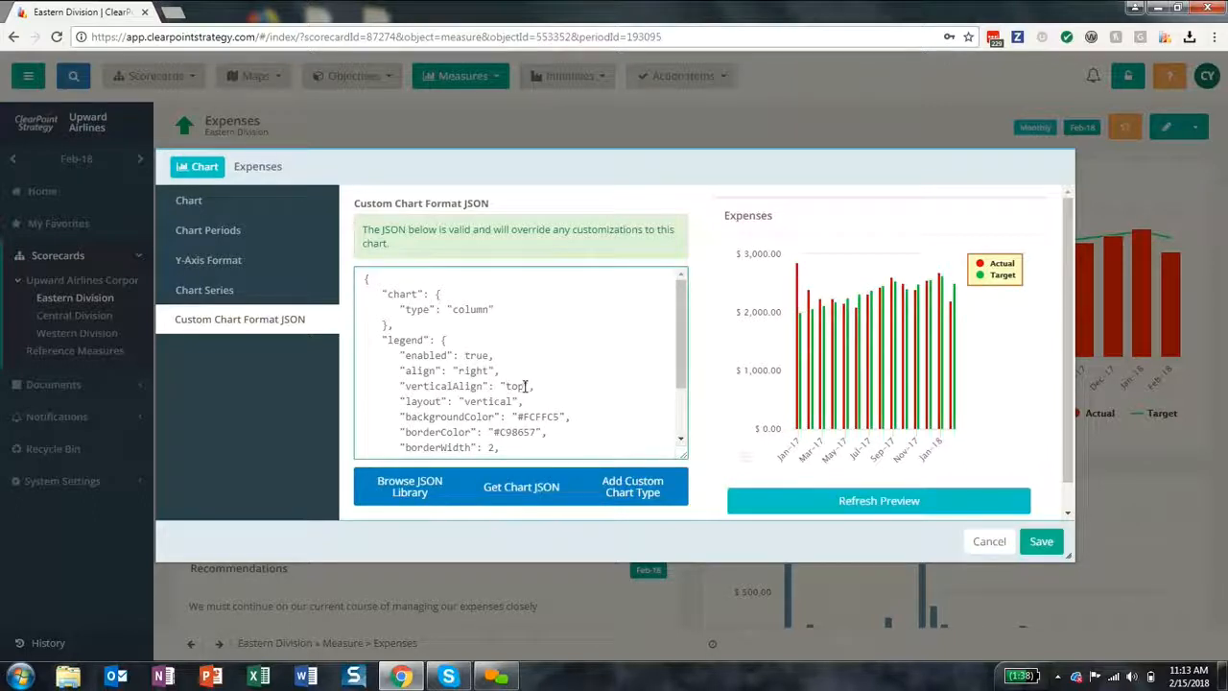
{"action": "double_click", "coordinate": [525, 386]}
{"action": "type", "text": "middle"}
{"action": "left_click", "coordinate": [868, 509]}
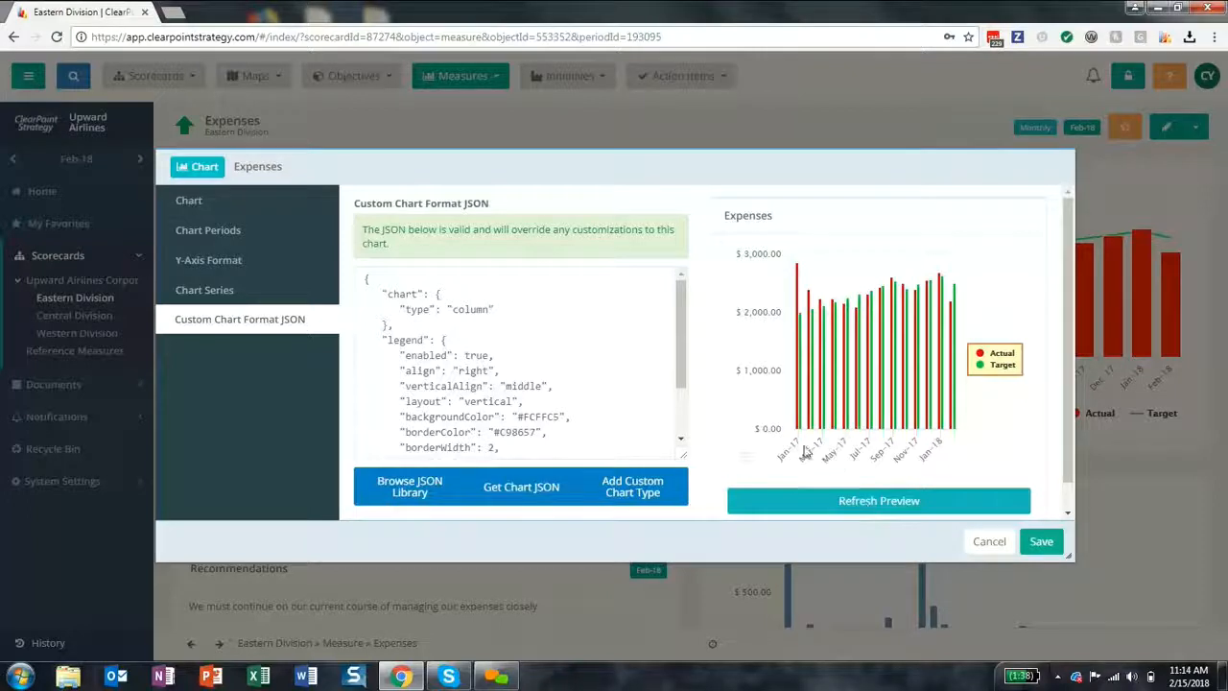
- Review the Expenses chart's general, period, Y-axis and series settings under custom JSON, and save the chart
{"action": "left_click", "coordinate": [247, 209]}
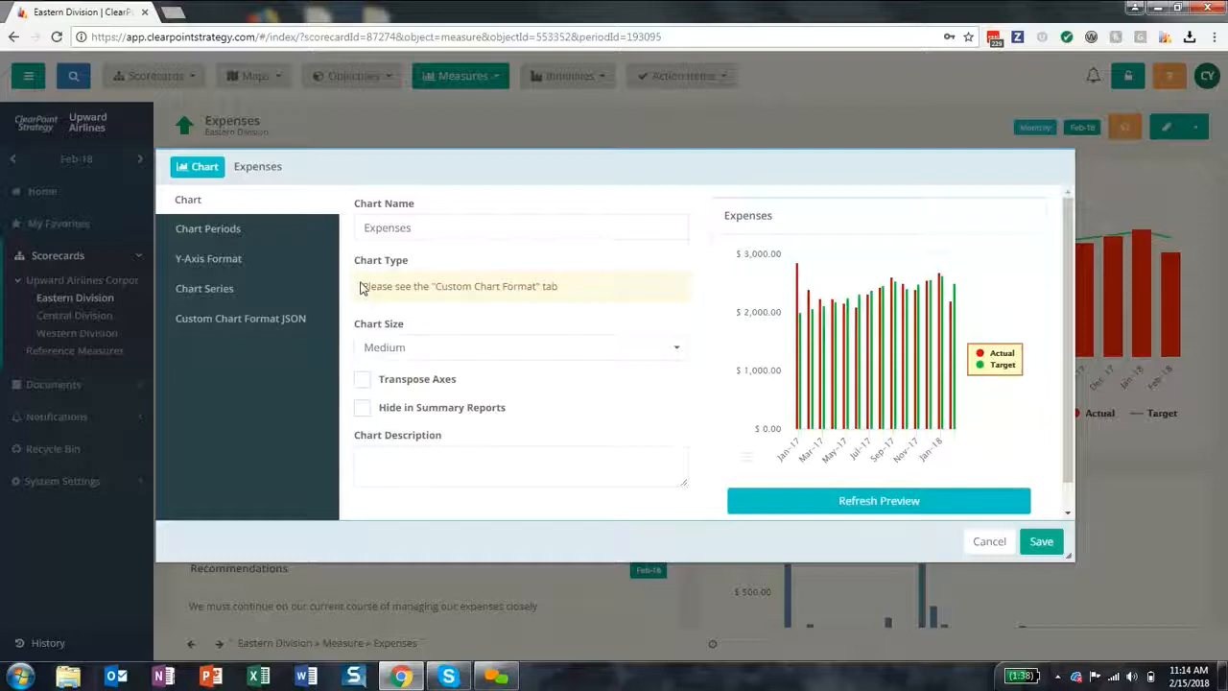
{"action": "left_click", "coordinate": [302, 230]}
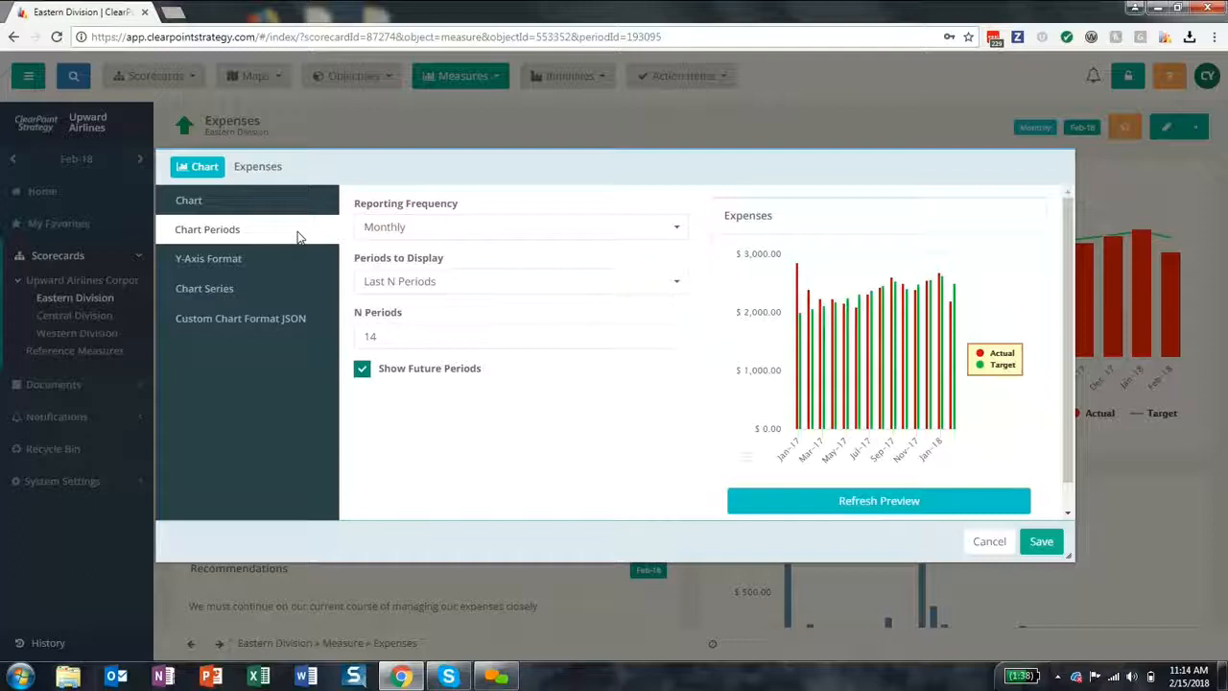
{"action": "left_click", "coordinate": [220, 265]}
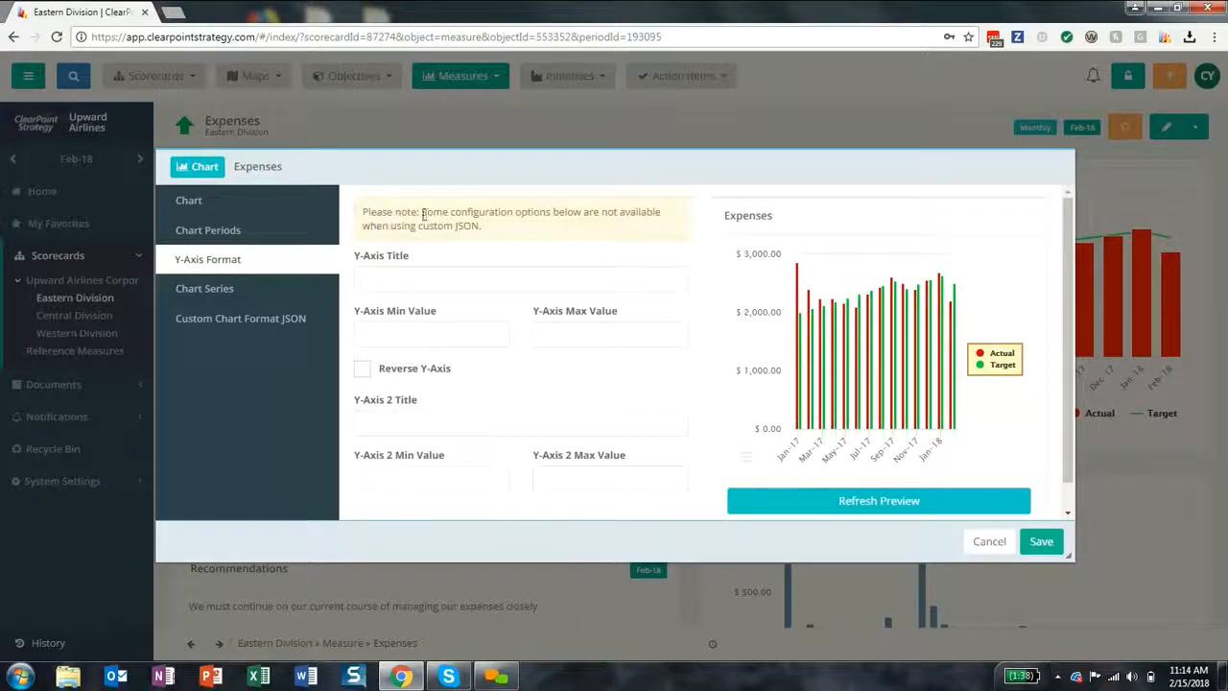
{"action": "left_click", "coordinate": [221, 289]}
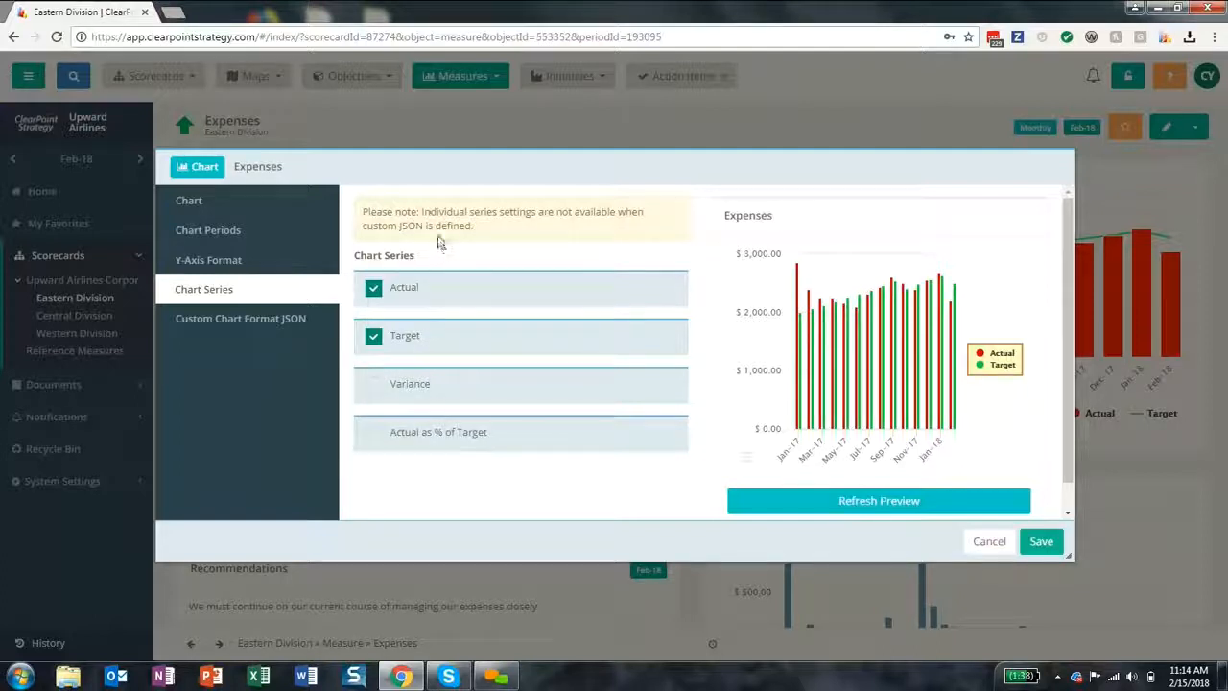
{"action": "left_click", "coordinate": [1042, 543]}
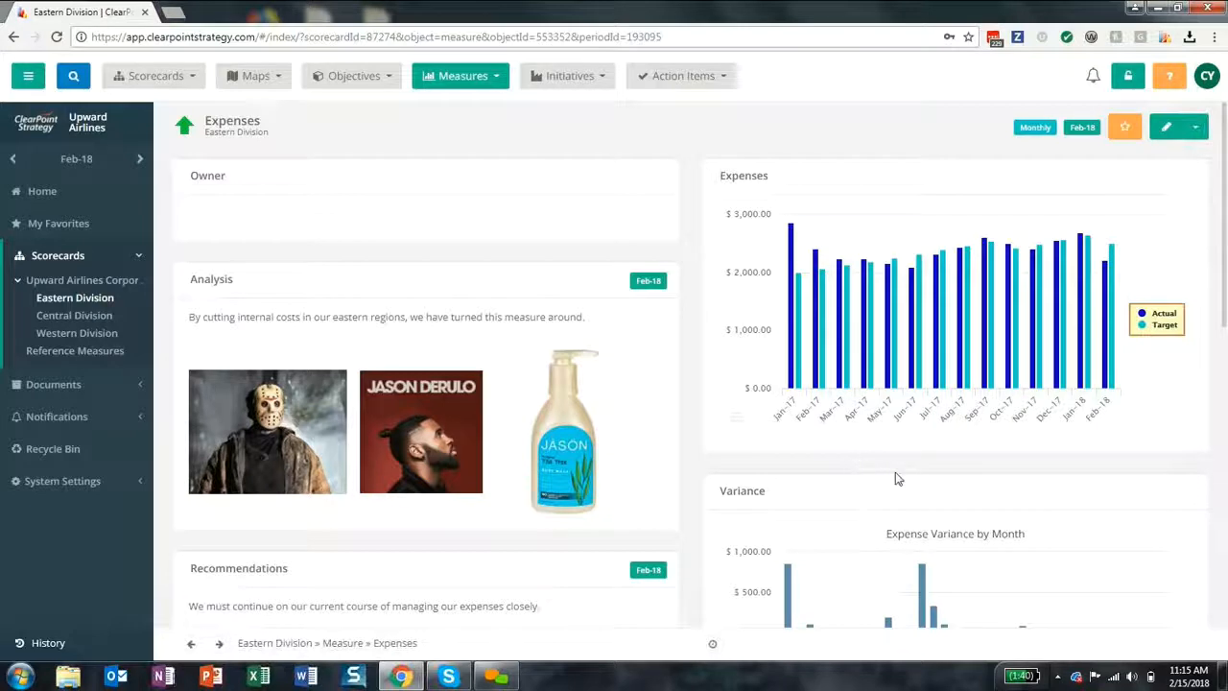
- Load the Variance chart's current formatting into its custom JSON settings and check the availability of its series settings
{"action": "scroll", "coordinate": [897, 480], "scroll_direction": "down", "scroll_amount": 2}
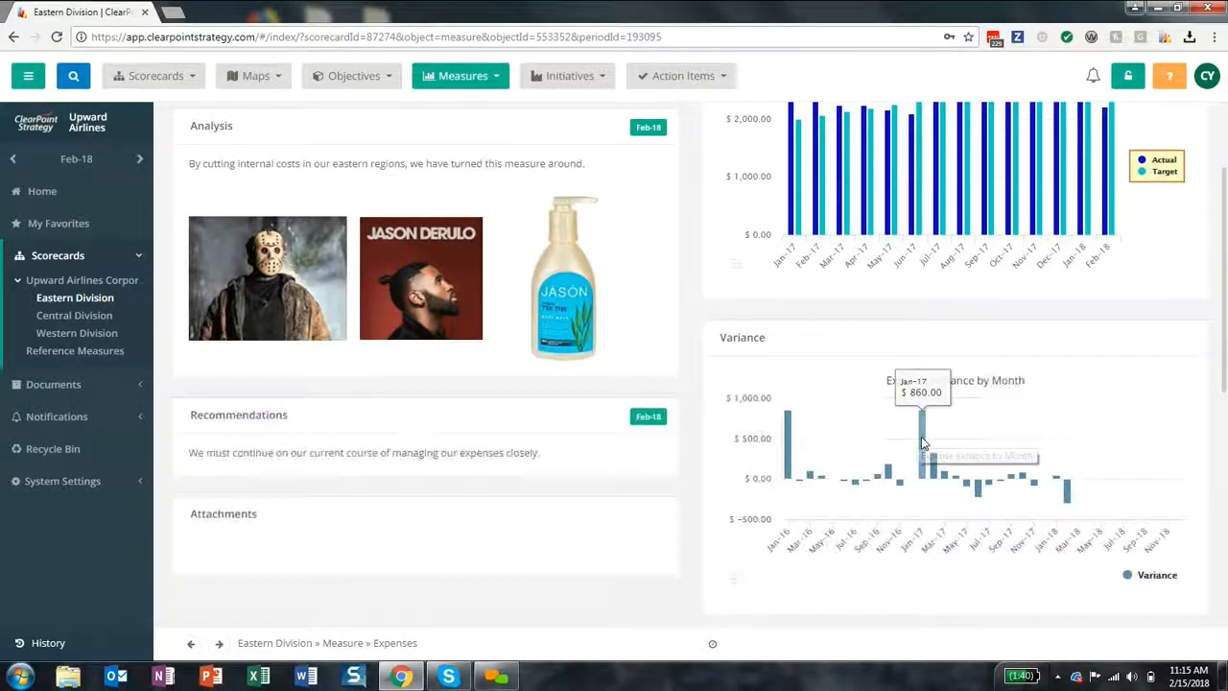
{"action": "double_click", "coordinate": [846, 350]}
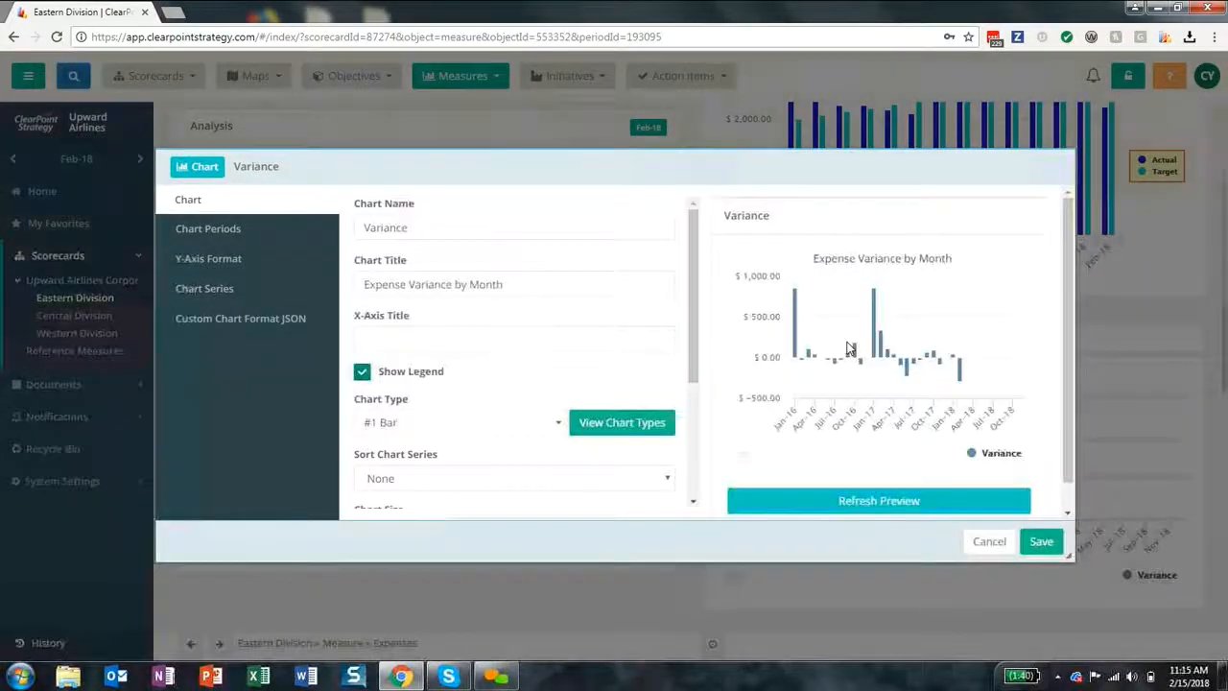
{"action": "left_click", "coordinate": [300, 326]}
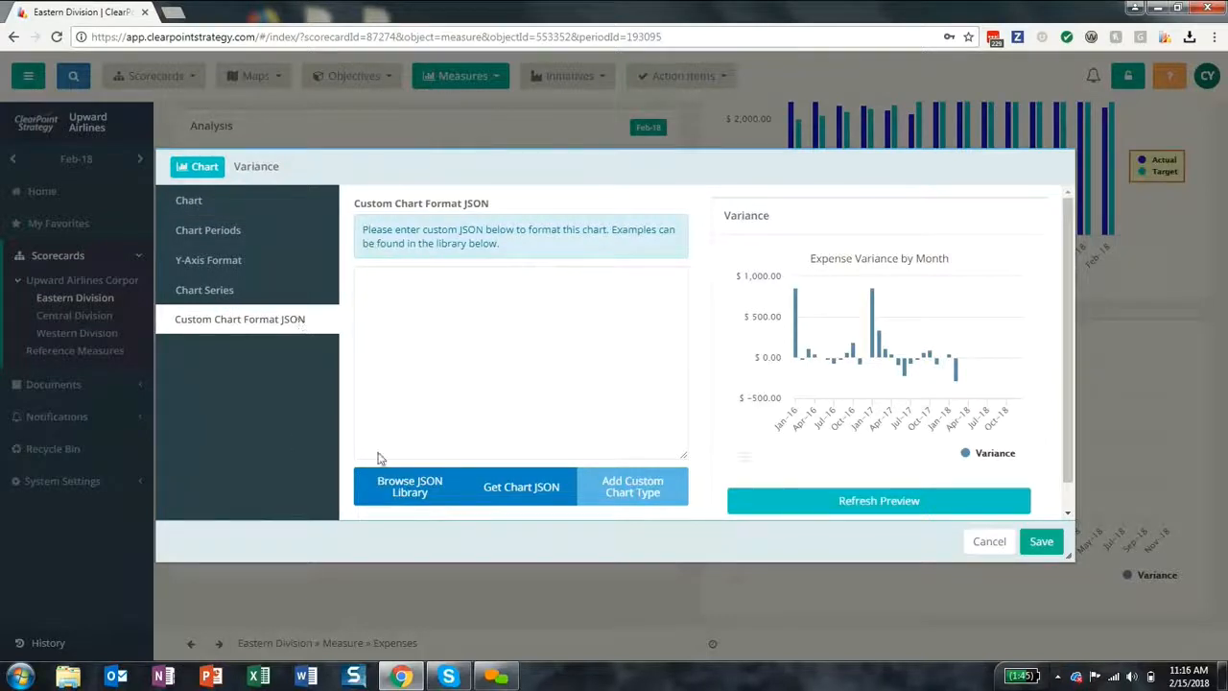
{"action": "left_click", "coordinate": [521, 489]}
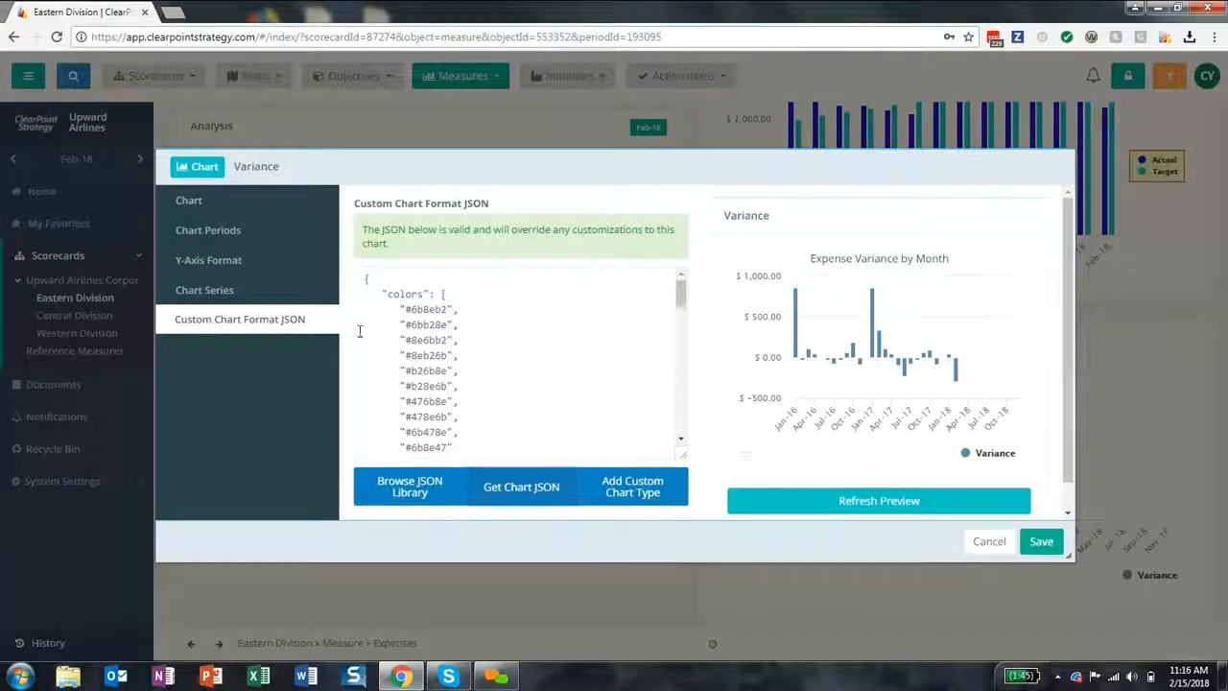
{"action": "left_click", "coordinate": [247, 297]}
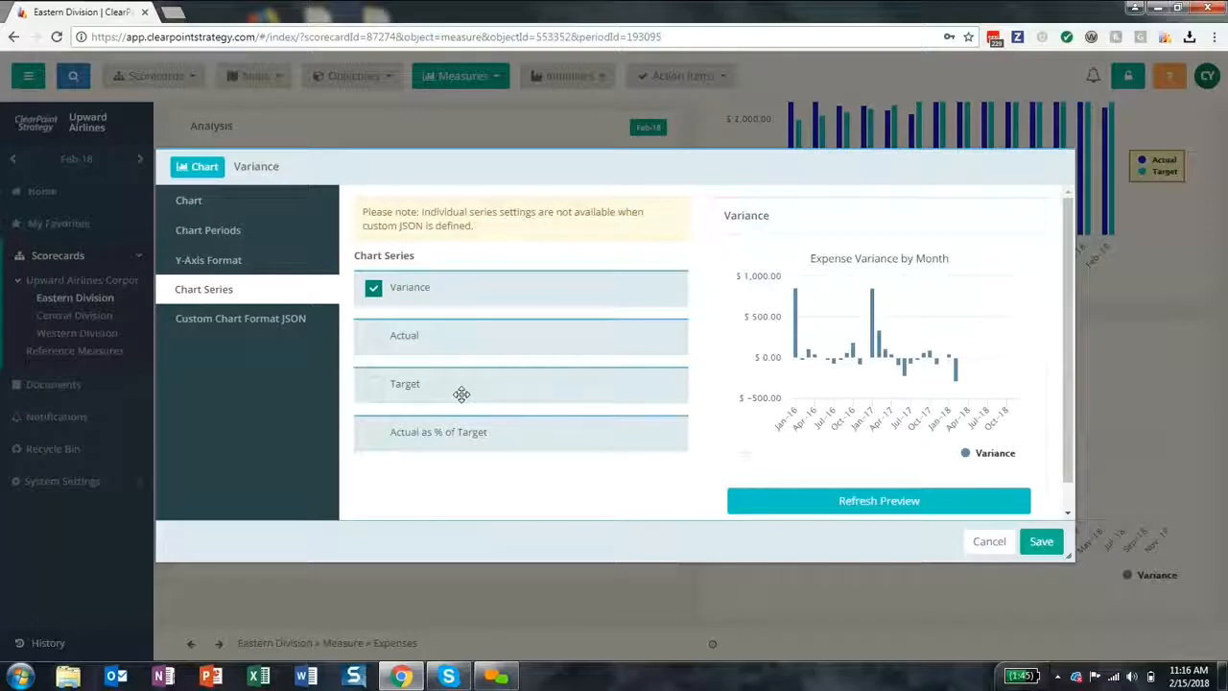
{"action": "left_click", "coordinate": [296, 320]}
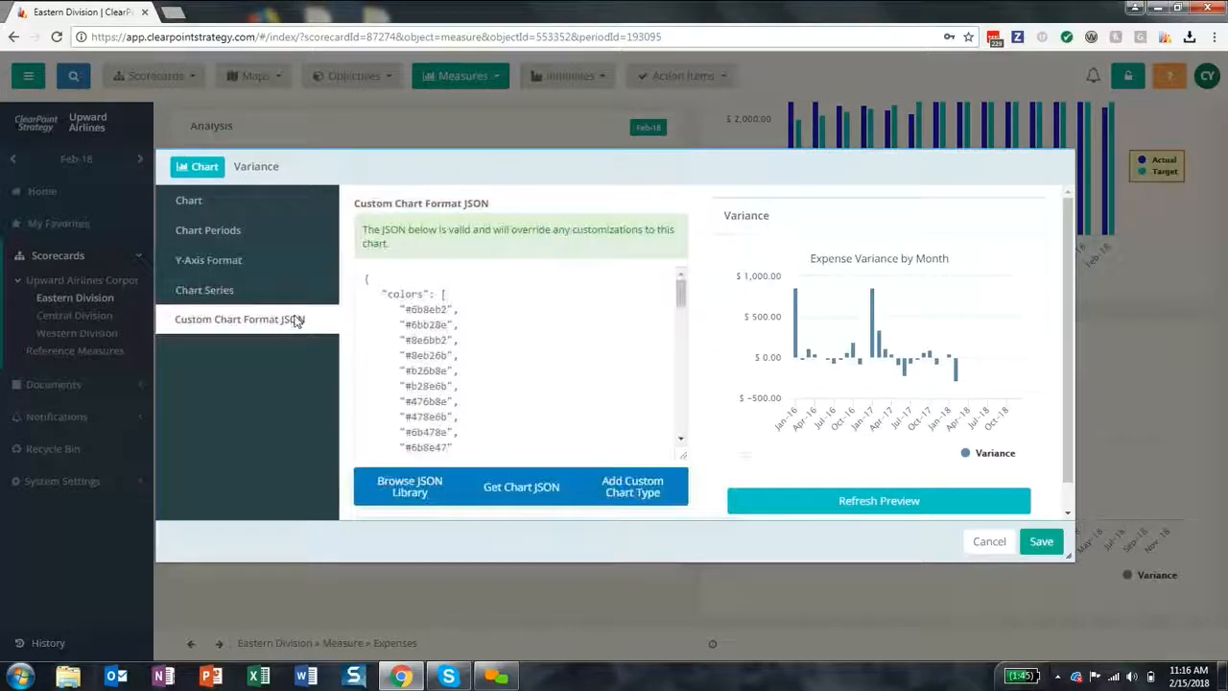
- Set the title's fontSize to "20px" in the Variance chart's custom JSON and refresh the preview
{"action": "left_click", "coordinate": [556, 370]}
{"action": "scroll", "coordinate": [556, 370], "scroll_direction": "down", "scroll_amount": 1}
{"action": "scroll", "coordinate": [556, 371], "scroll_direction": "down", "scroll_amount": 3}
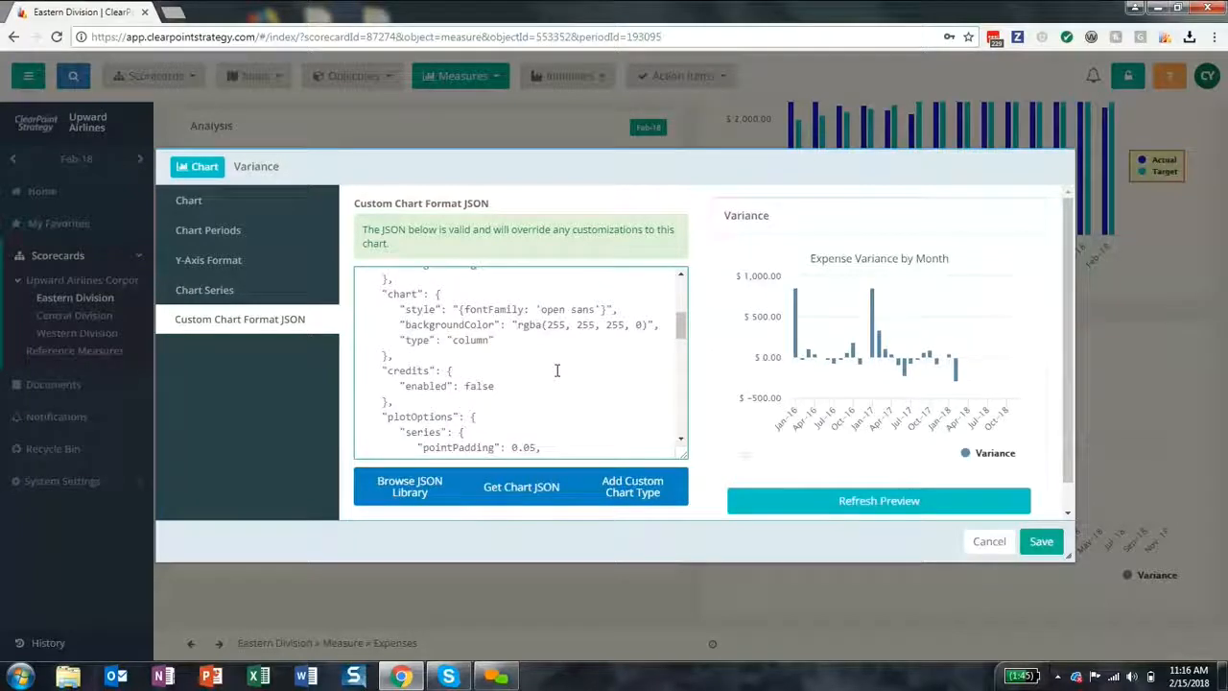
{"action": "scroll", "coordinate": [556, 370], "scroll_direction": "down", "scroll_amount": 2}
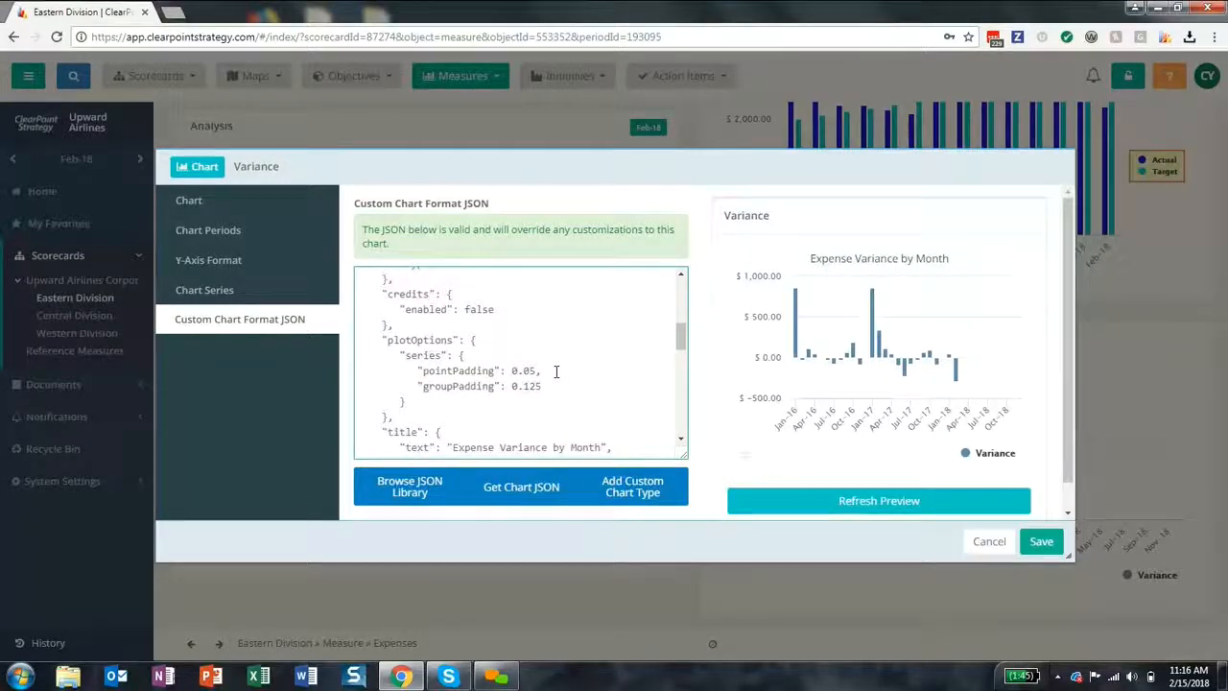
{"action": "scroll", "coordinate": [556, 373], "scroll_direction": "down", "scroll_amount": 2}
{"action": "scroll", "coordinate": [562, 353], "scroll_direction": "up", "scroll_amount": 1}
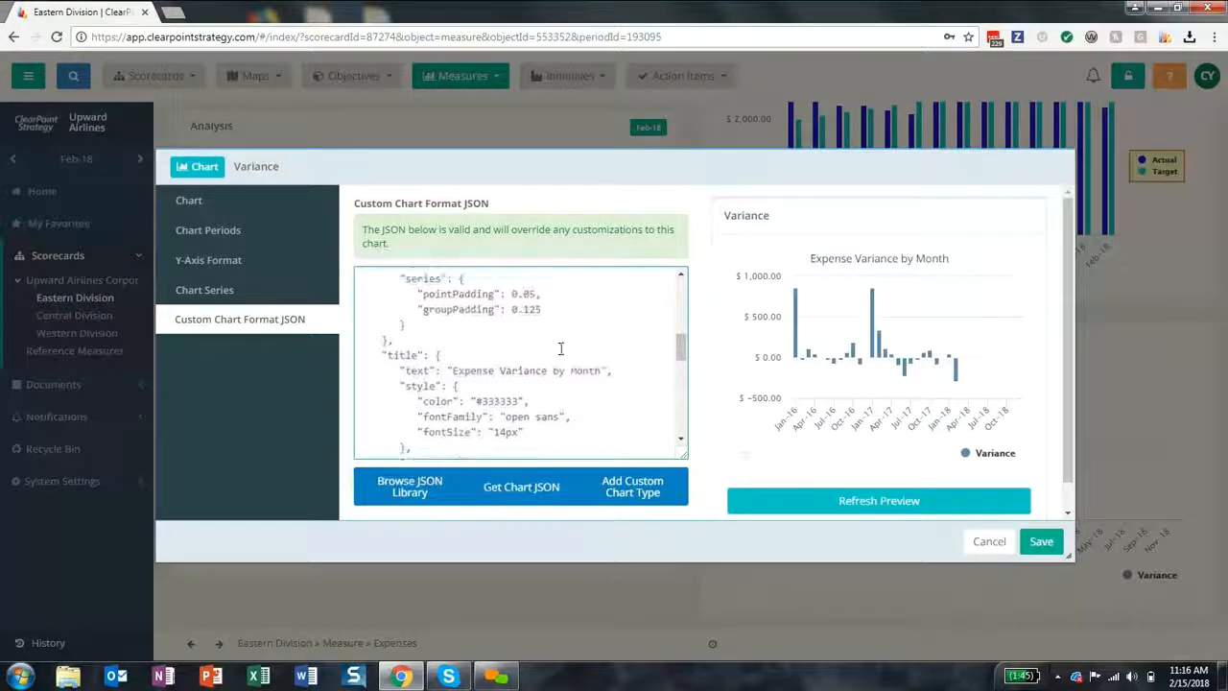
{"action": "scroll", "coordinate": [565, 352], "scroll_direction": "down", "scroll_amount": 1}
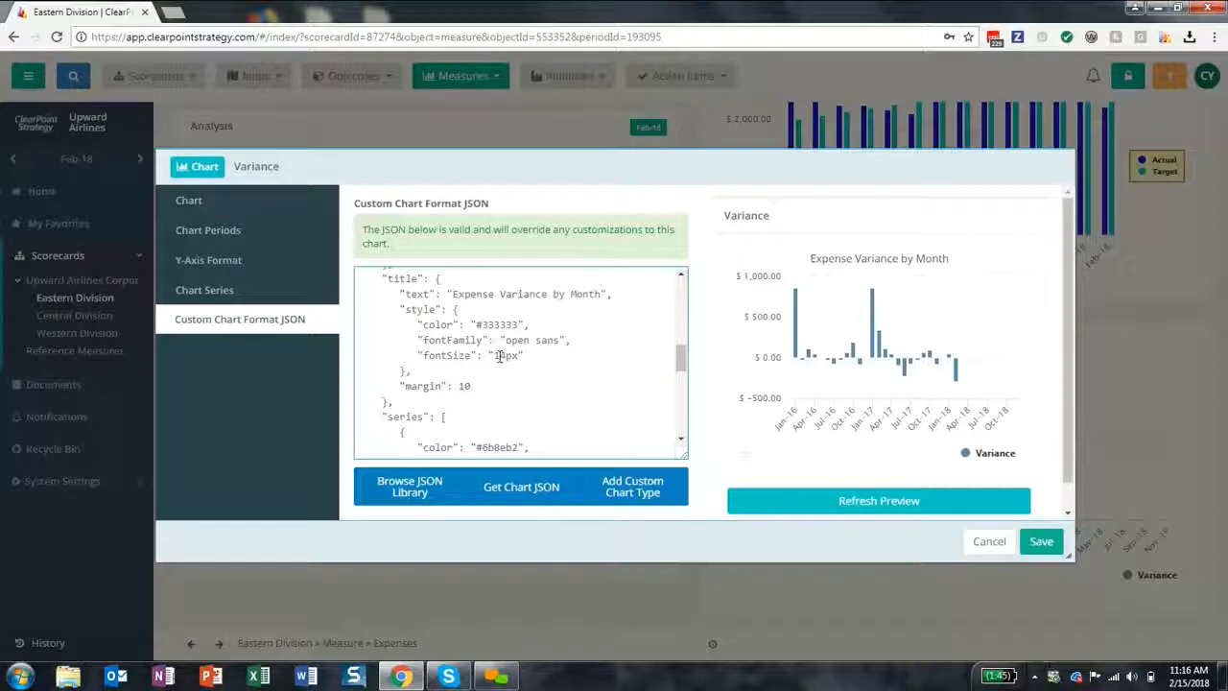
{"action": "left_click_drag", "start_coordinate": [505, 356], "coordinate": [494, 355]}
{"action": "type", "text": "20"}
{"action": "left_click", "coordinate": [848, 507]}
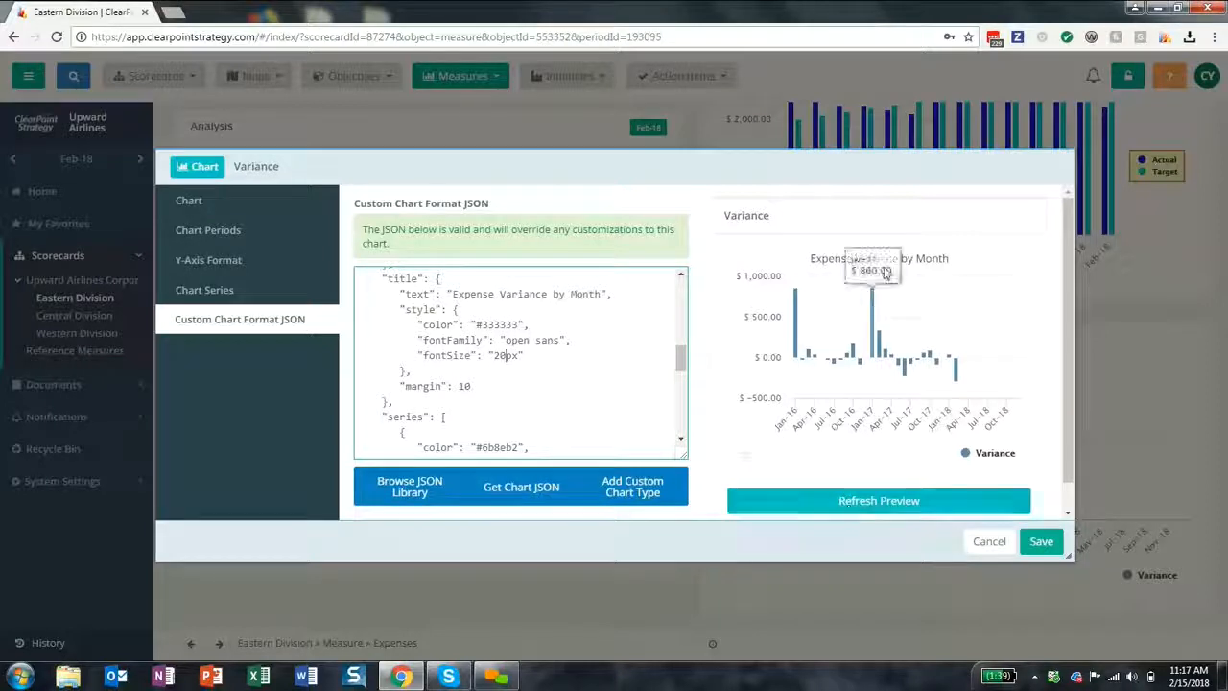
{"action": "left_click", "coordinate": [891, 507]}
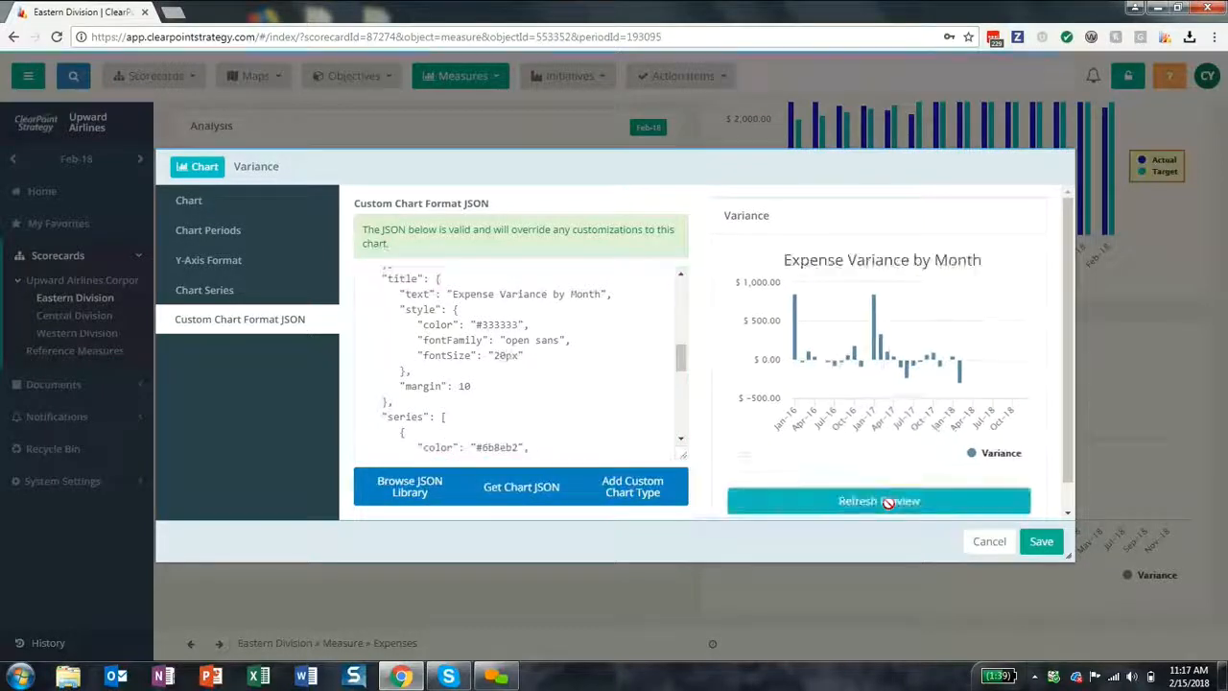
{"action": "left_click", "coordinate": [891, 508]}
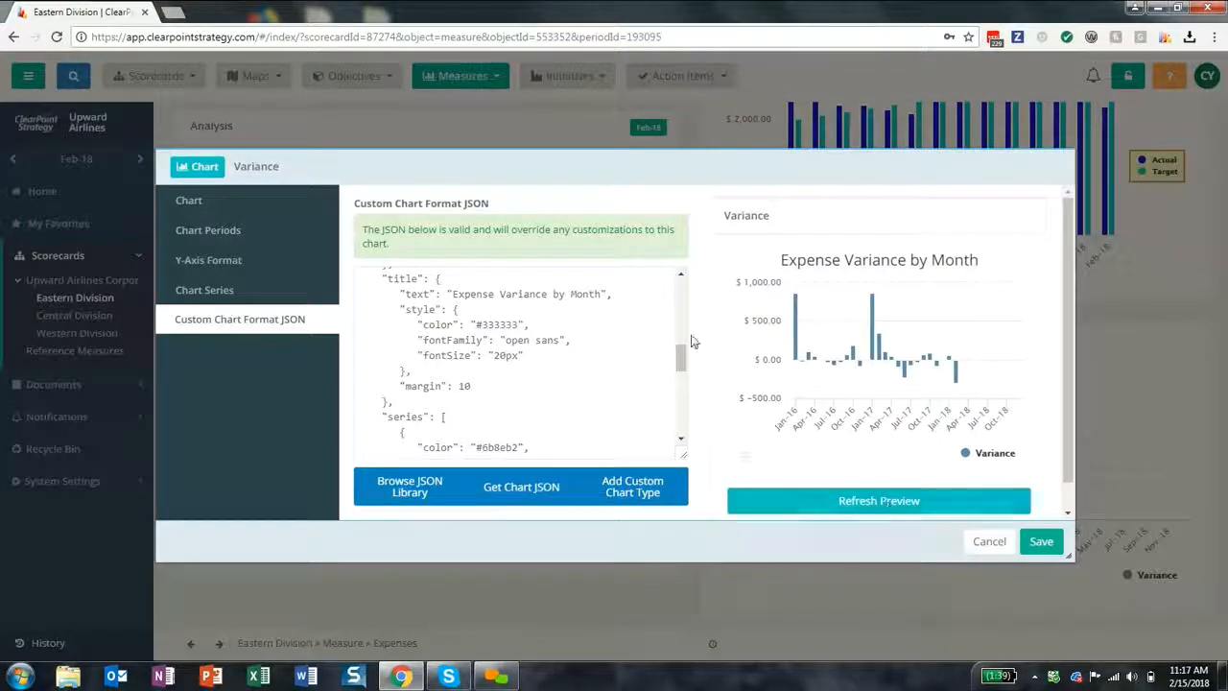
- Set the title's color to "#ff0000" in the Variance chart's custom JSON and refresh the preview
{"action": "left_click_drag", "start_coordinate": [482, 324], "coordinate": [521, 325]}
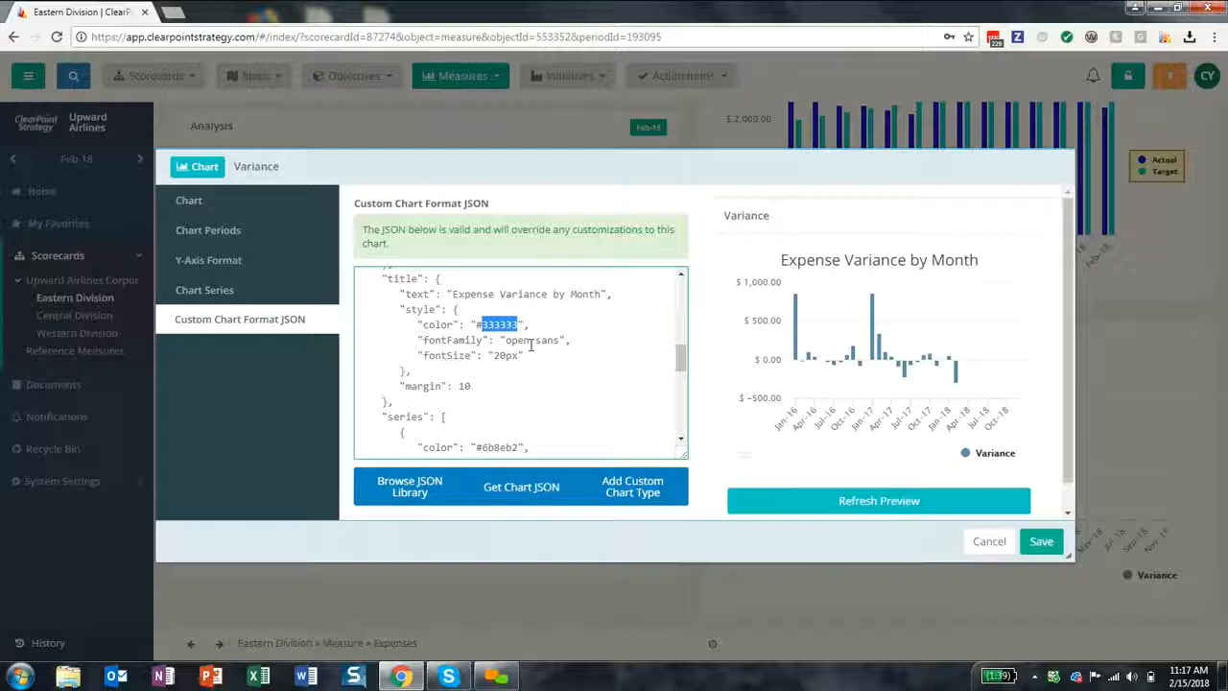
{"action": "type", "text": "ff0000"}
{"action": "left_click", "coordinate": [820, 500]}
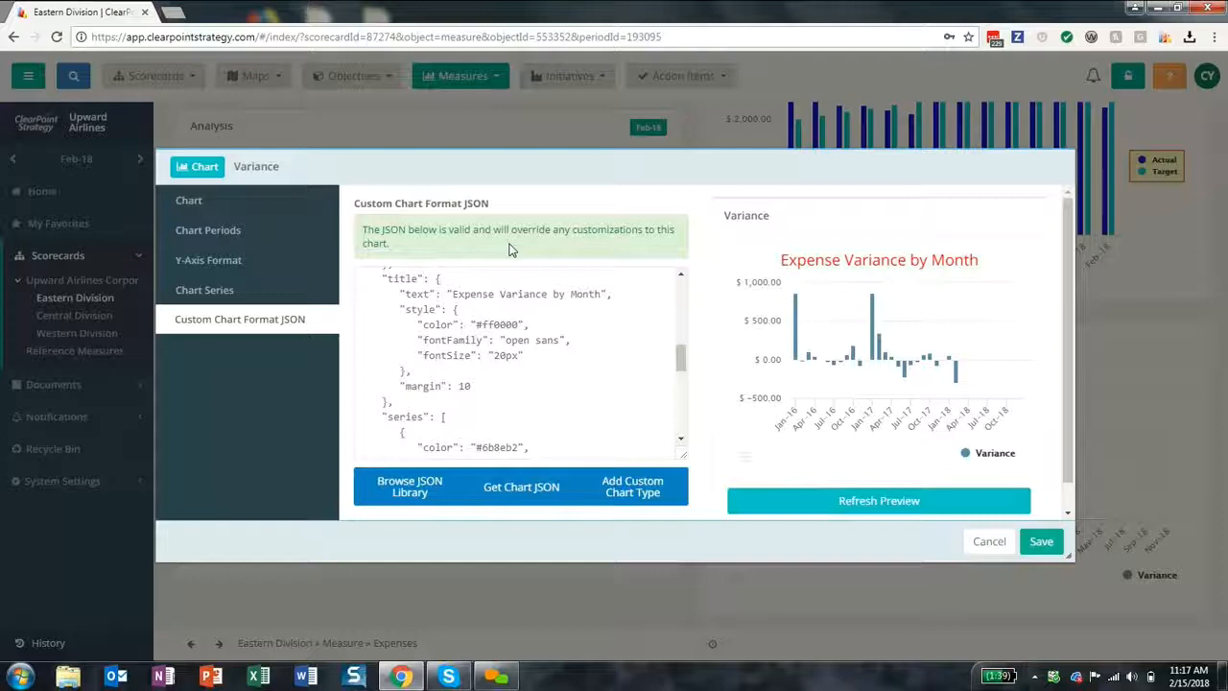
{"action": "left_click", "coordinate": [523, 354]}
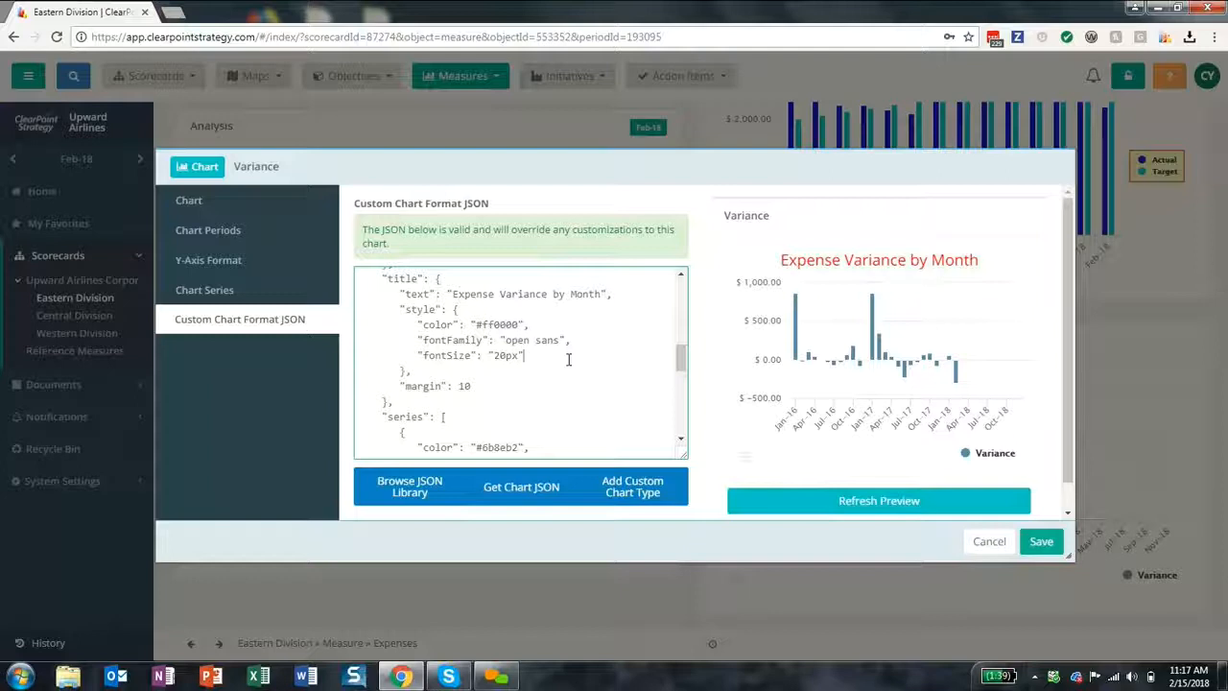
- Remove the closing quote from the title's fontSize value, try to apply the broken JSON to the Variance chart, and restore the quote
{"action": "key", "text": "BackSpace"}
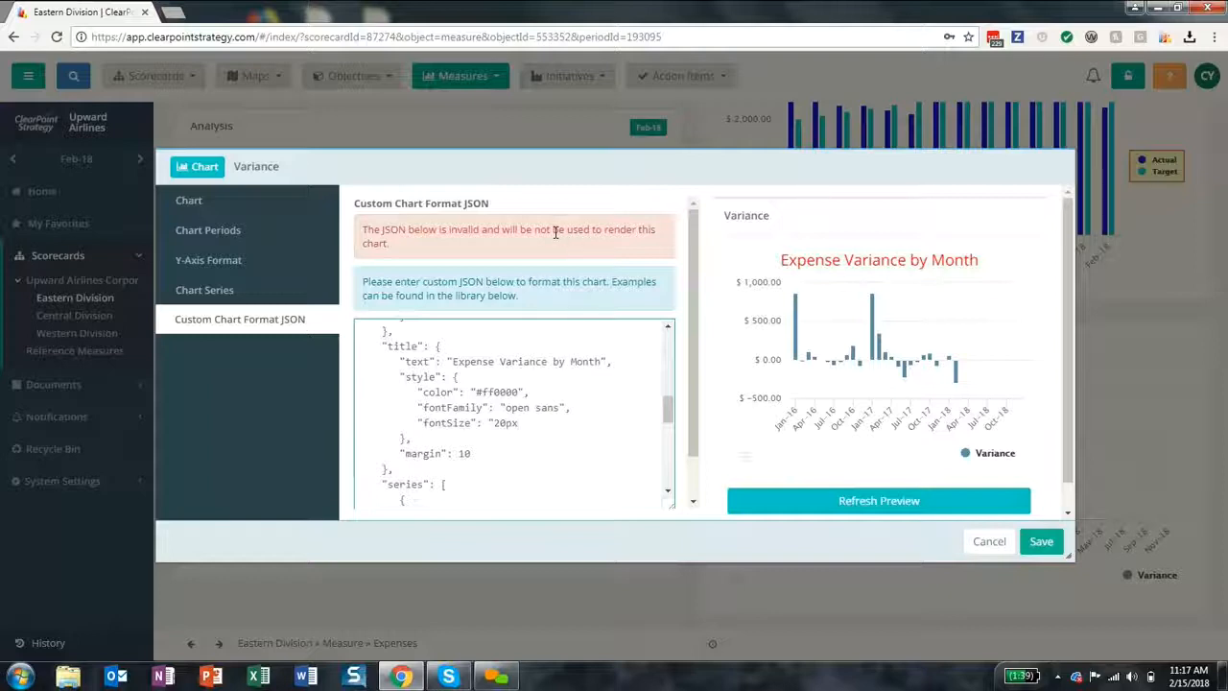
{"action": "left_click", "coordinate": [869, 512]}
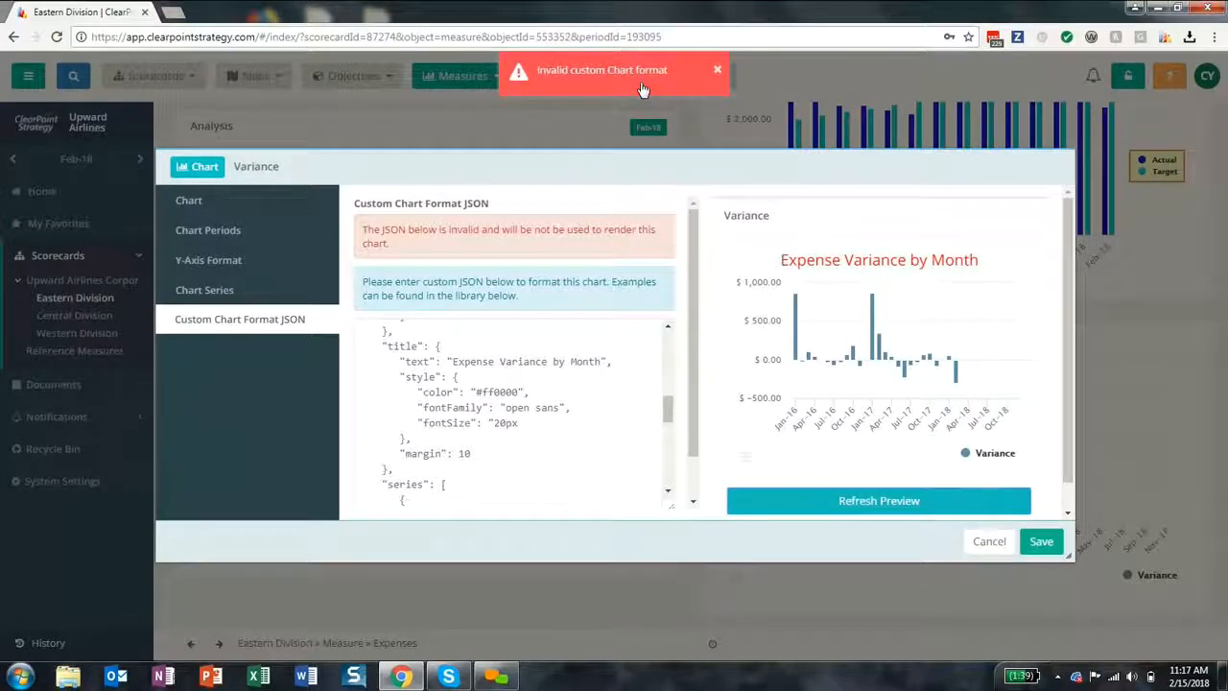
{"action": "left_click", "coordinate": [547, 423]}
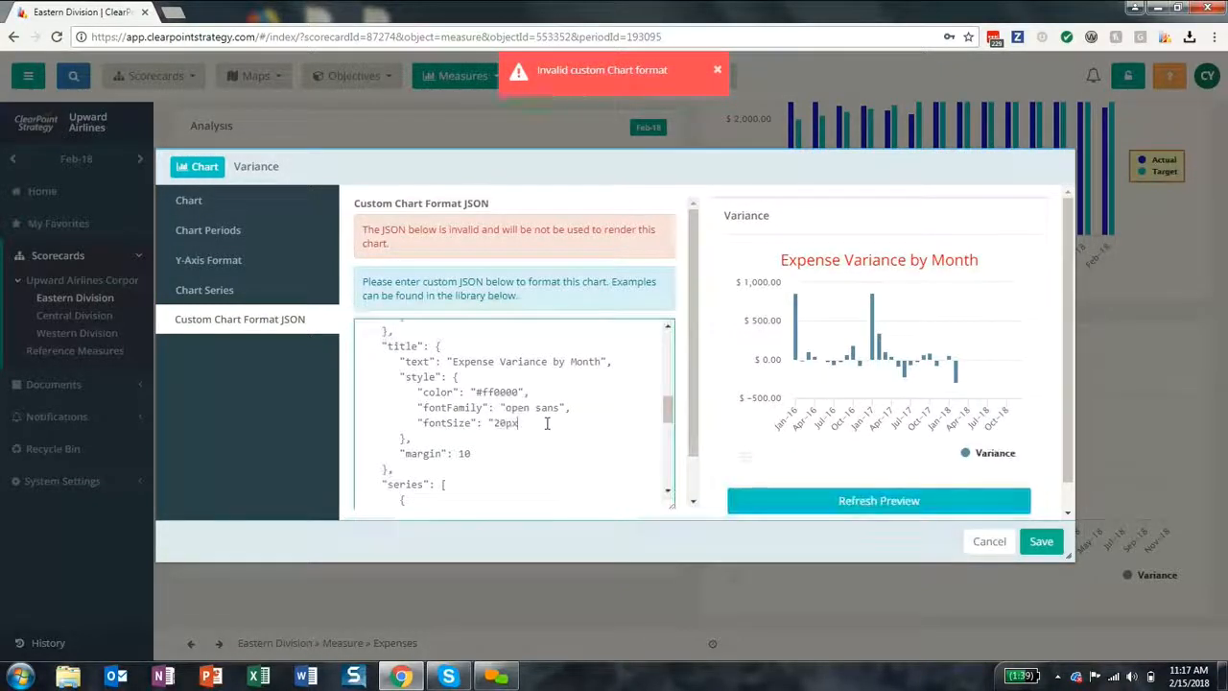
{"action": "type", "text": "\""}
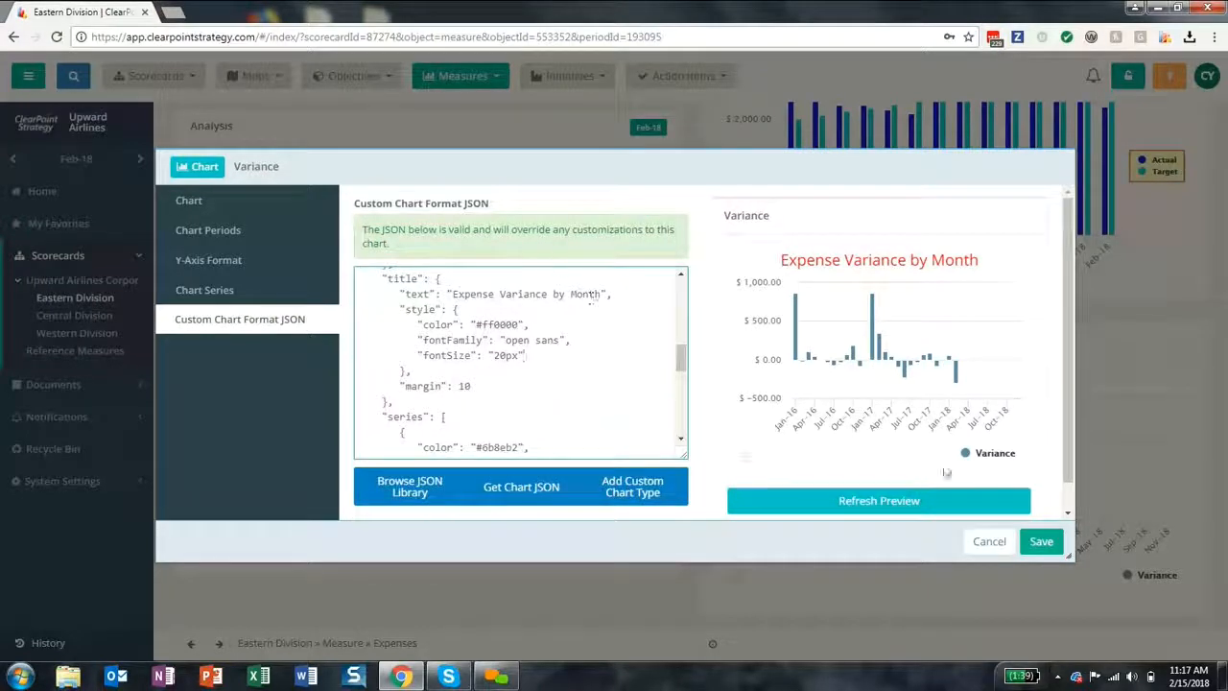
- Refresh the Variance chart's preview, save the chart, and view it on the Expenses measure page
{"action": "left_click", "coordinate": [970, 504]}
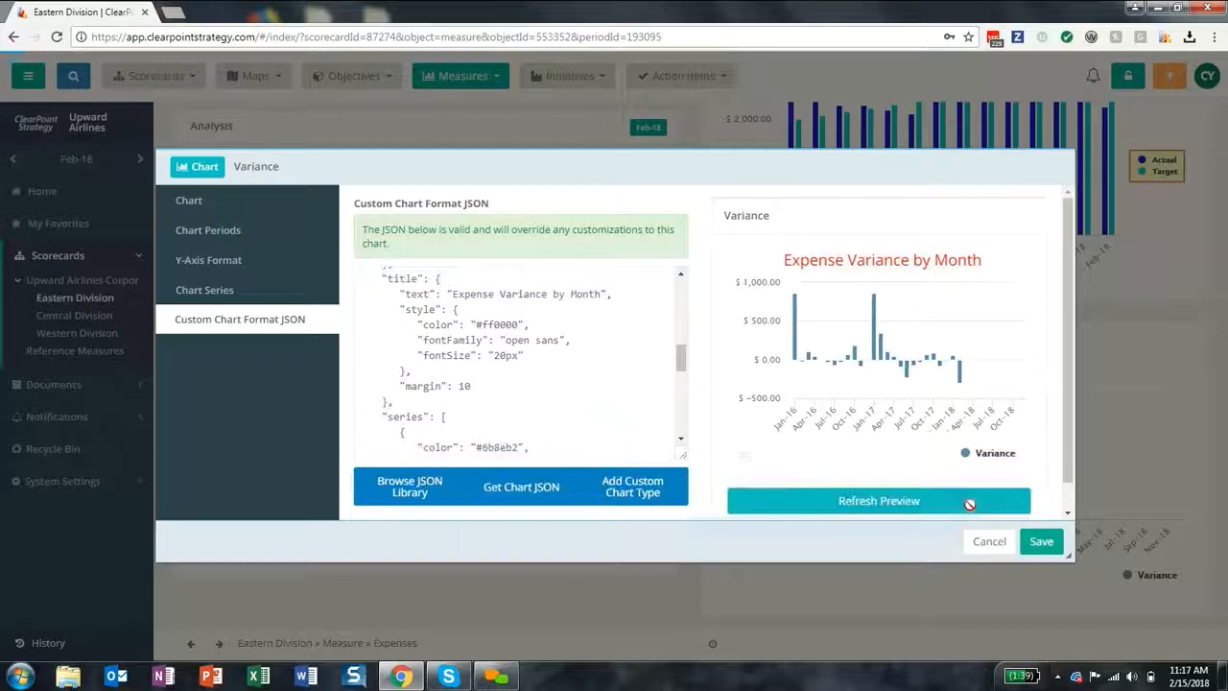
{"action": "left_click", "coordinate": [1044, 544]}
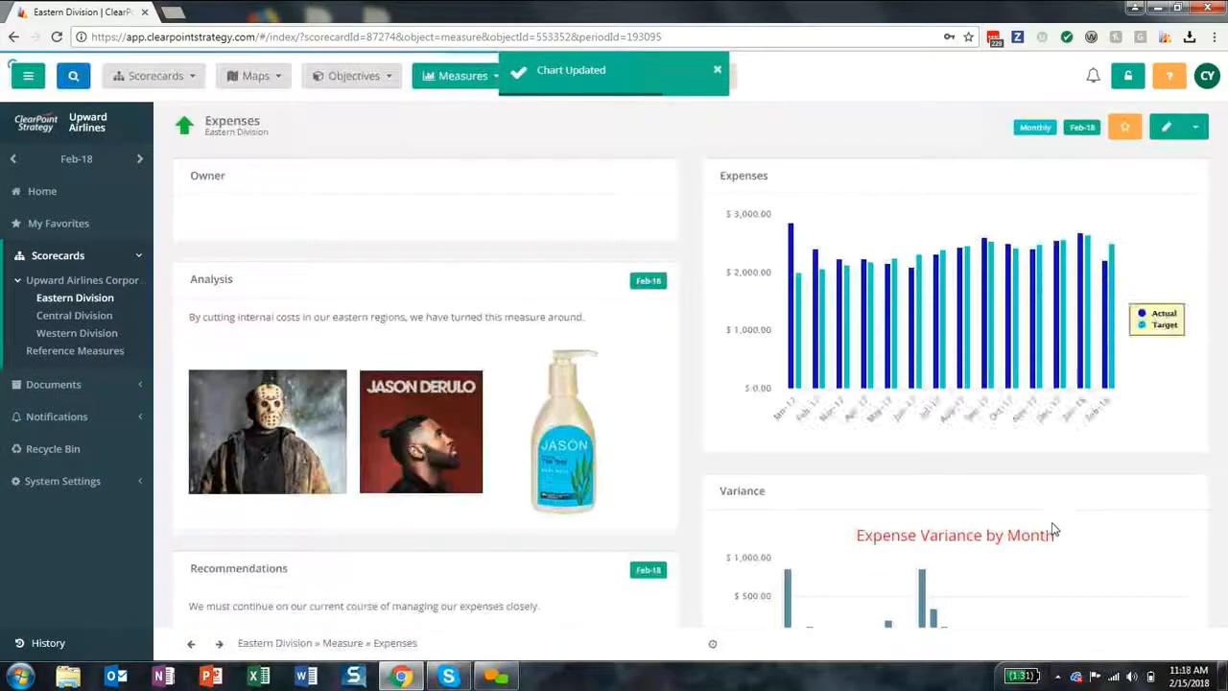
{"action": "scroll", "coordinate": [1053, 530], "scroll_direction": "down", "scroll_amount": 2}
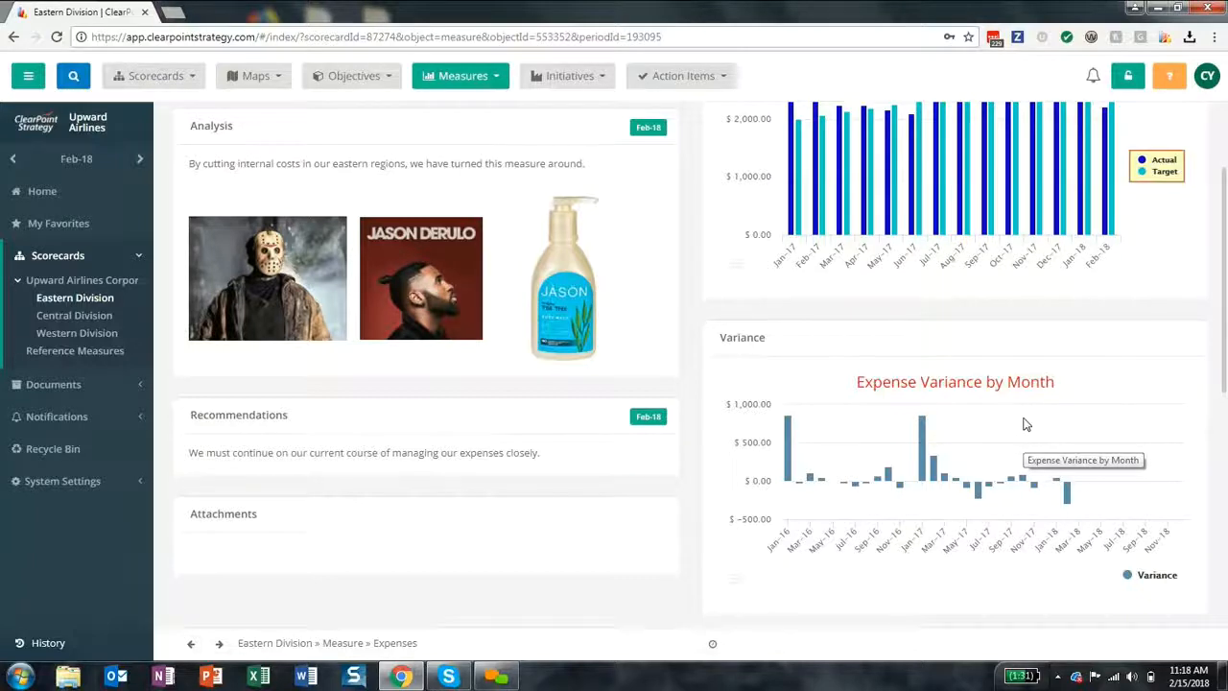
- Search the web for "highcharts demo" in a new browser tab, open the Highcharts demos page and browse its line and area charts
{"action": "left_click", "coordinate": [175, 14]}
{"action": "type", "text": "highcharts "}
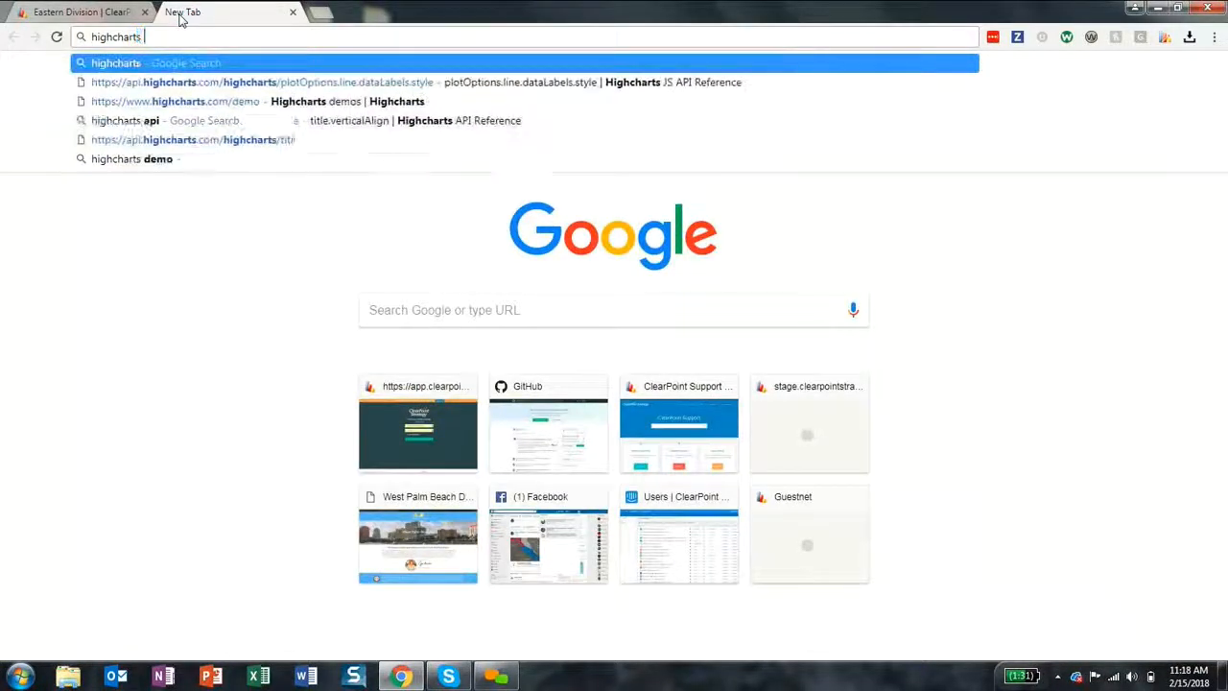
{"action": "type", "text": "demo"}
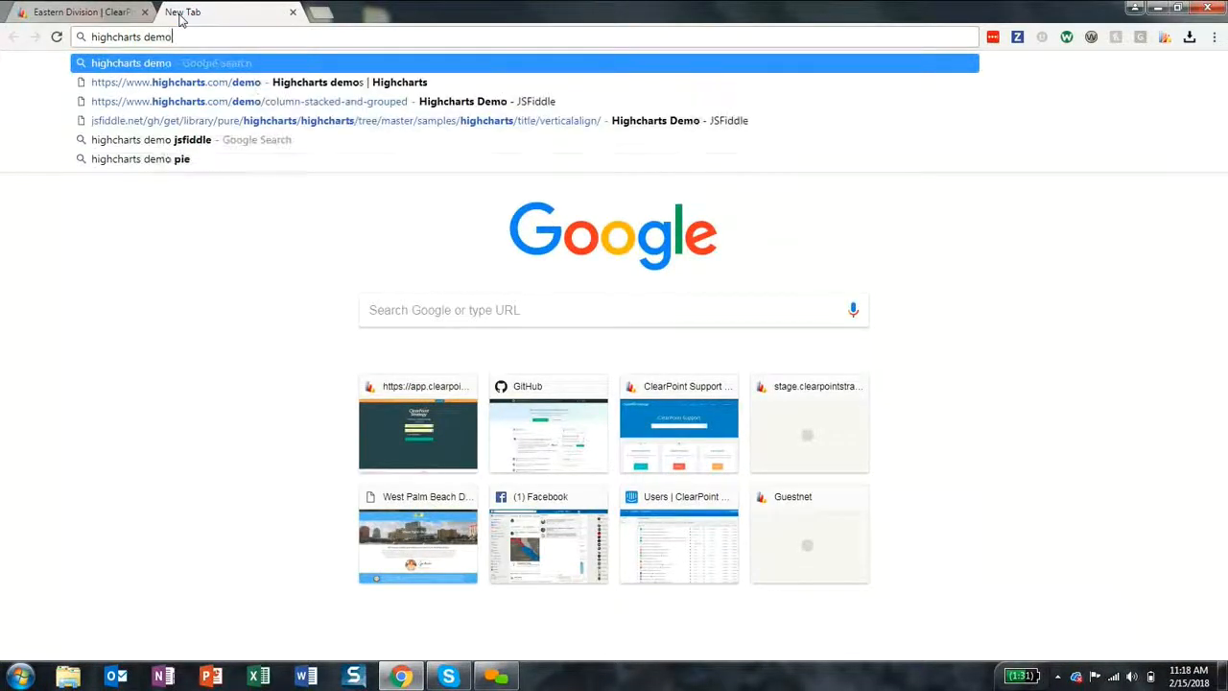
{"action": "key", "text": "Return"}
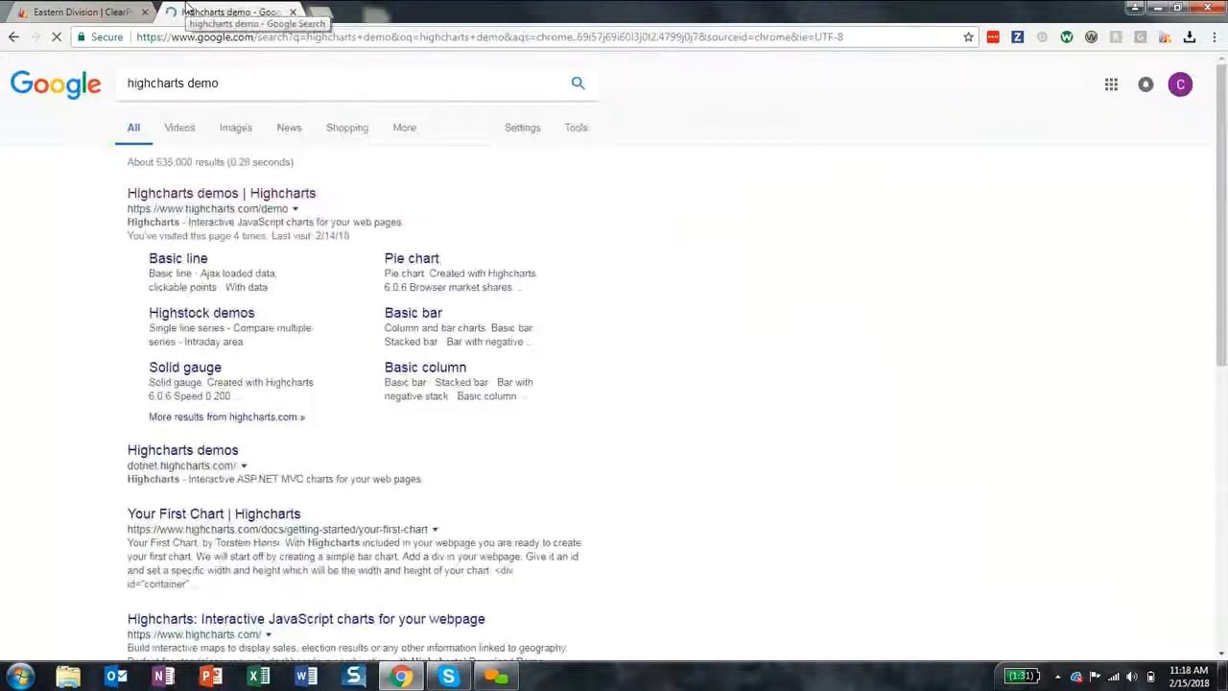
{"action": "left_click", "coordinate": [208, 194]}
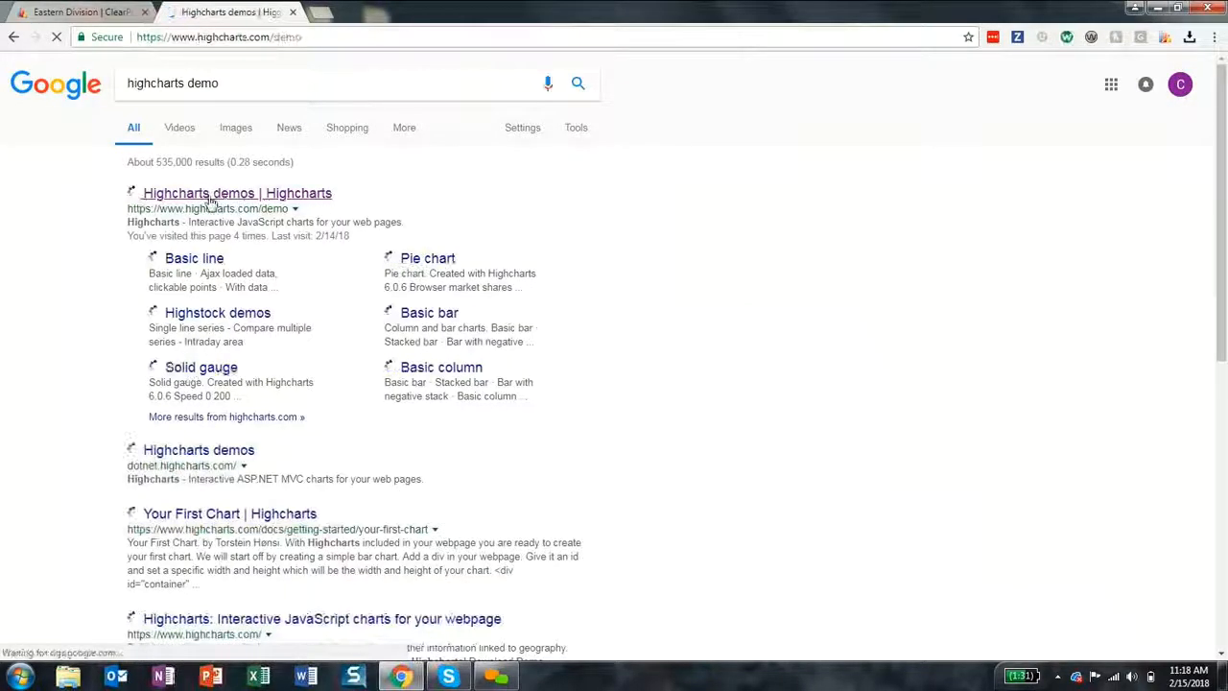
{"action": "scroll", "coordinate": [457, 370], "scroll_direction": "down", "scroll_amount": 1}
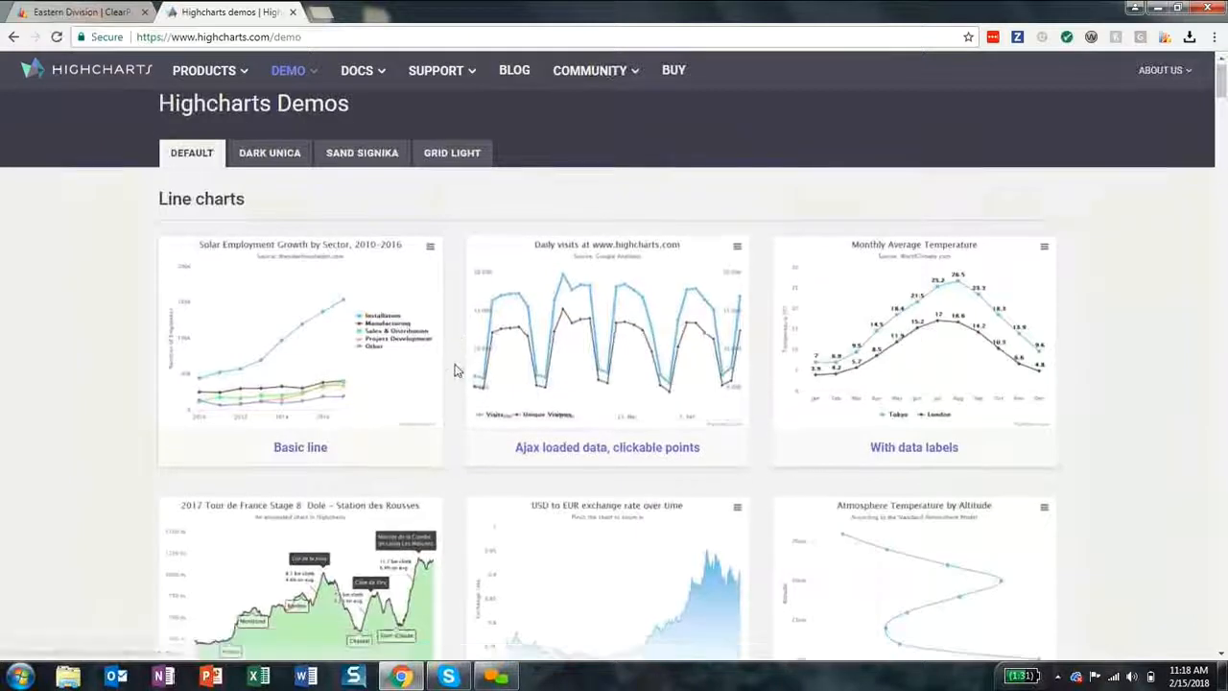
{"action": "scroll", "coordinate": [457, 371], "scroll_direction": "down", "scroll_amount": 5}
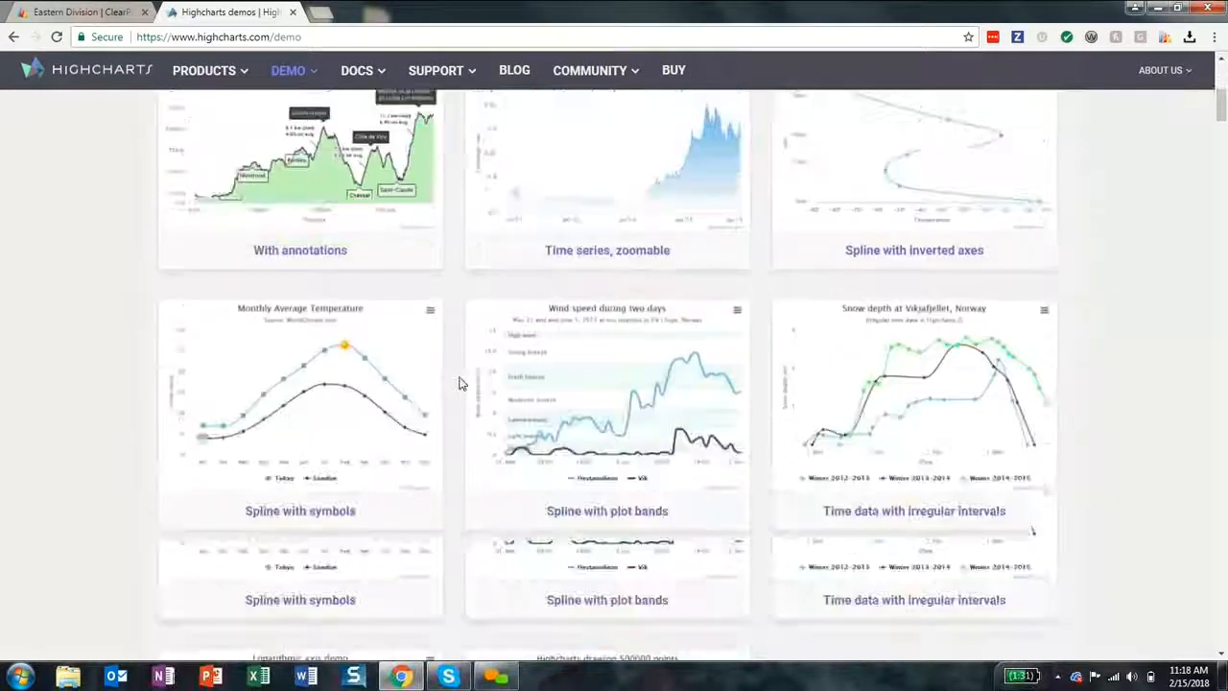
{"action": "scroll", "coordinate": [459, 382], "scroll_direction": "down", "scroll_amount": 2}
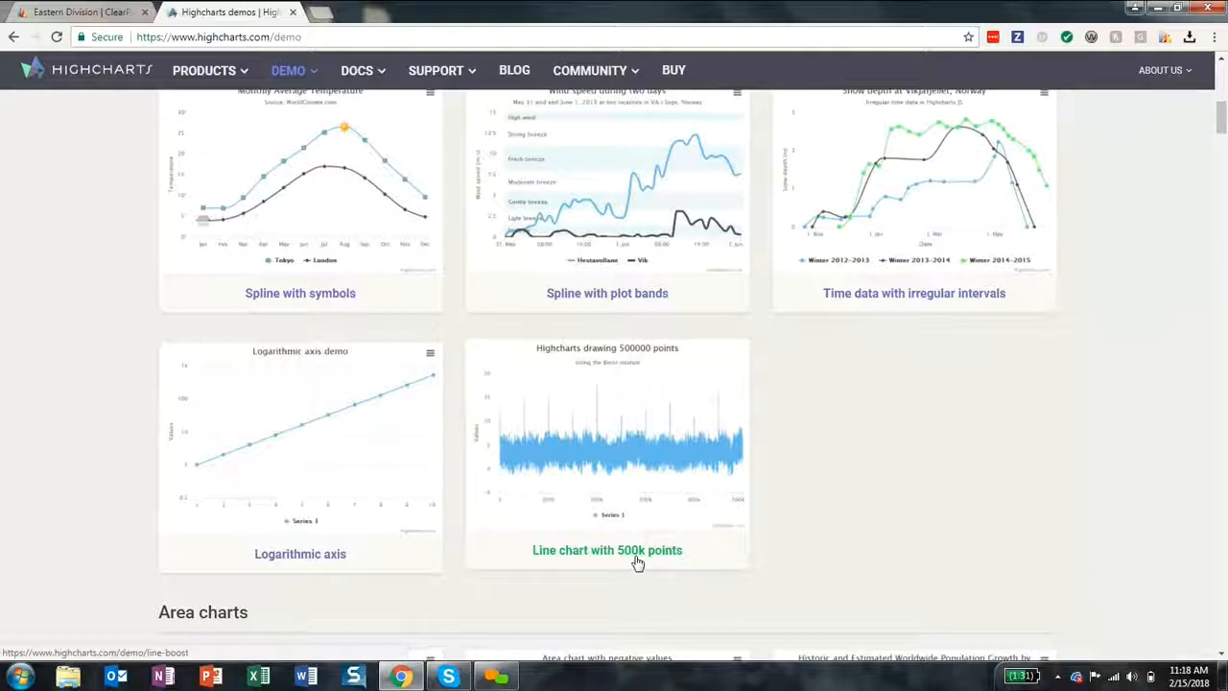
{"action": "scroll", "coordinate": [815, 515], "scroll_direction": "down", "scroll_amount": 3}
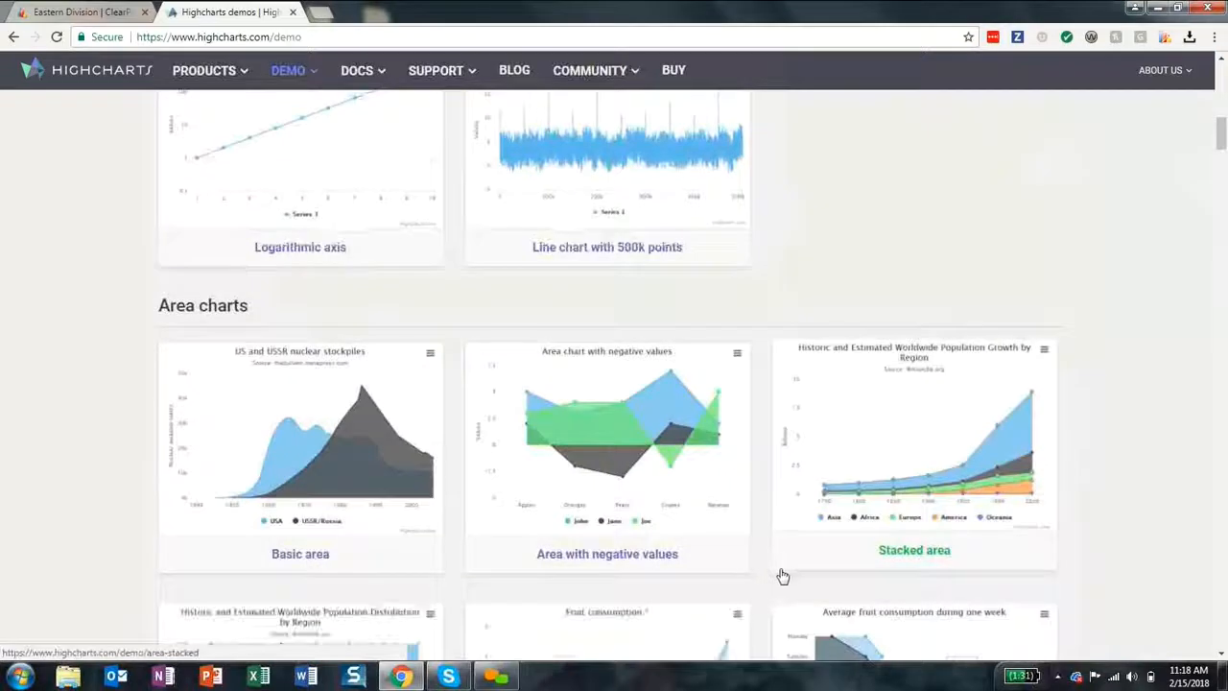
{"action": "scroll", "coordinate": [768, 538], "scroll_direction": "down", "scroll_amount": 1}
{"action": "scroll", "coordinate": [757, 553], "scroll_direction": "down", "scroll_amount": 1}
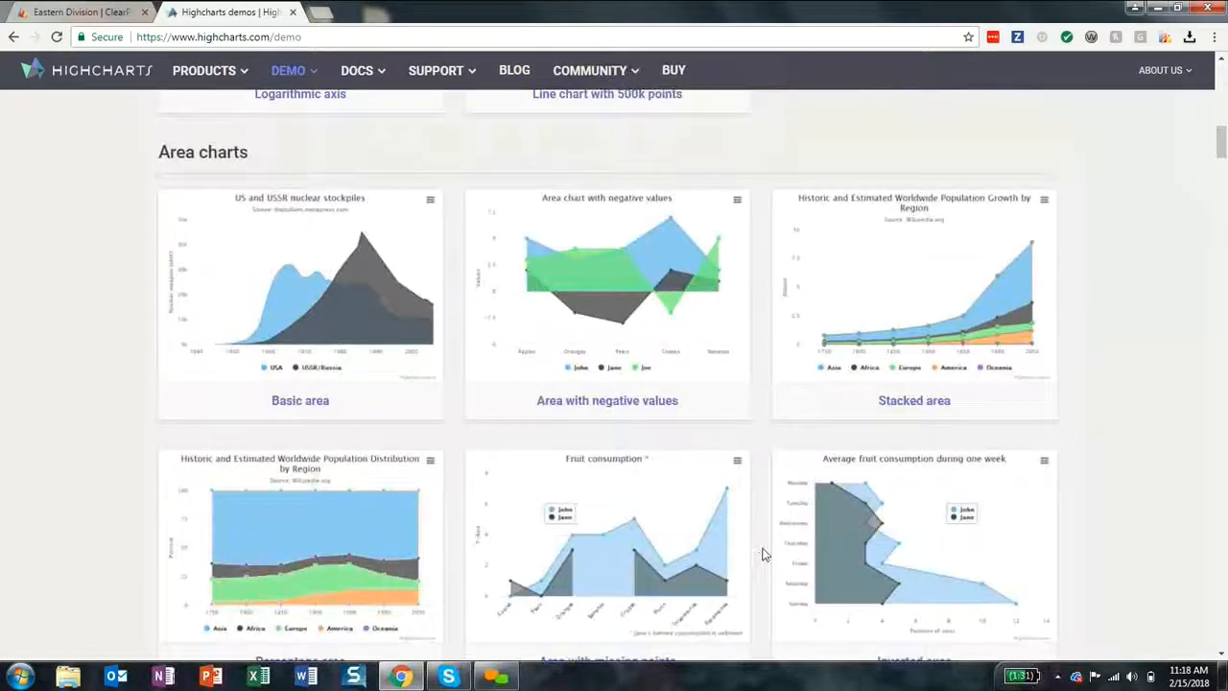
- Search the web for "highcharts api" and open the Highcharts JS API Reference
{"action": "left_click", "coordinate": [380, 36]}
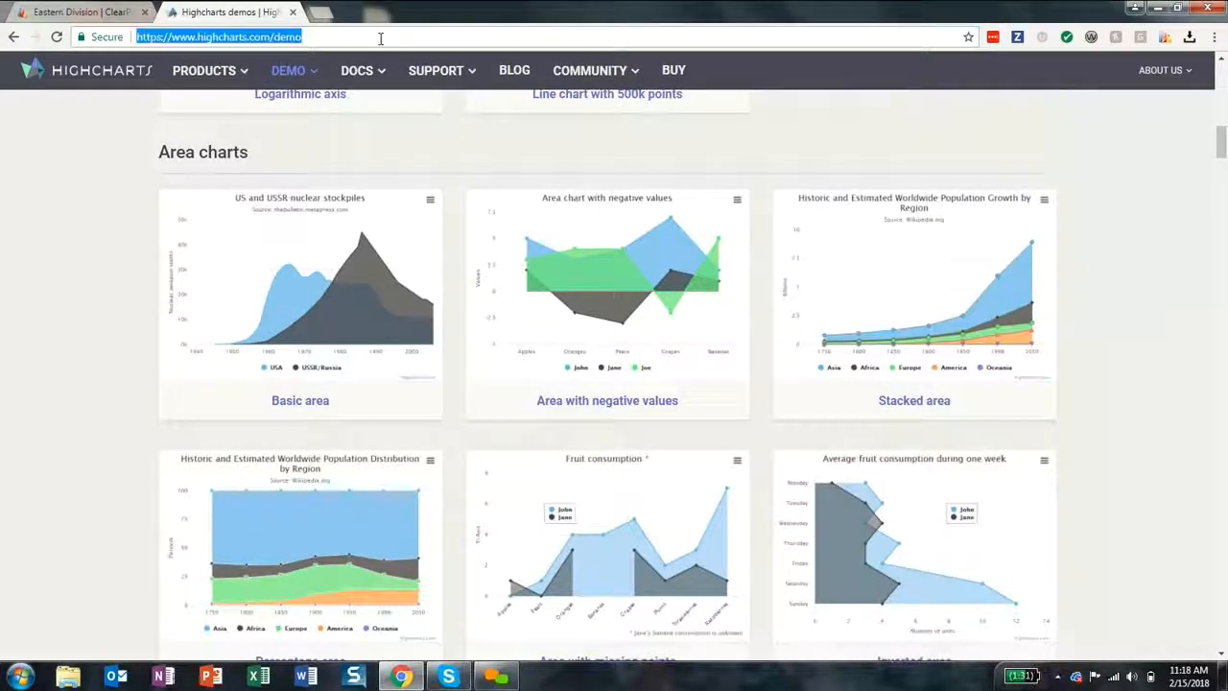
{"action": "type", "text": "highcharts a"}
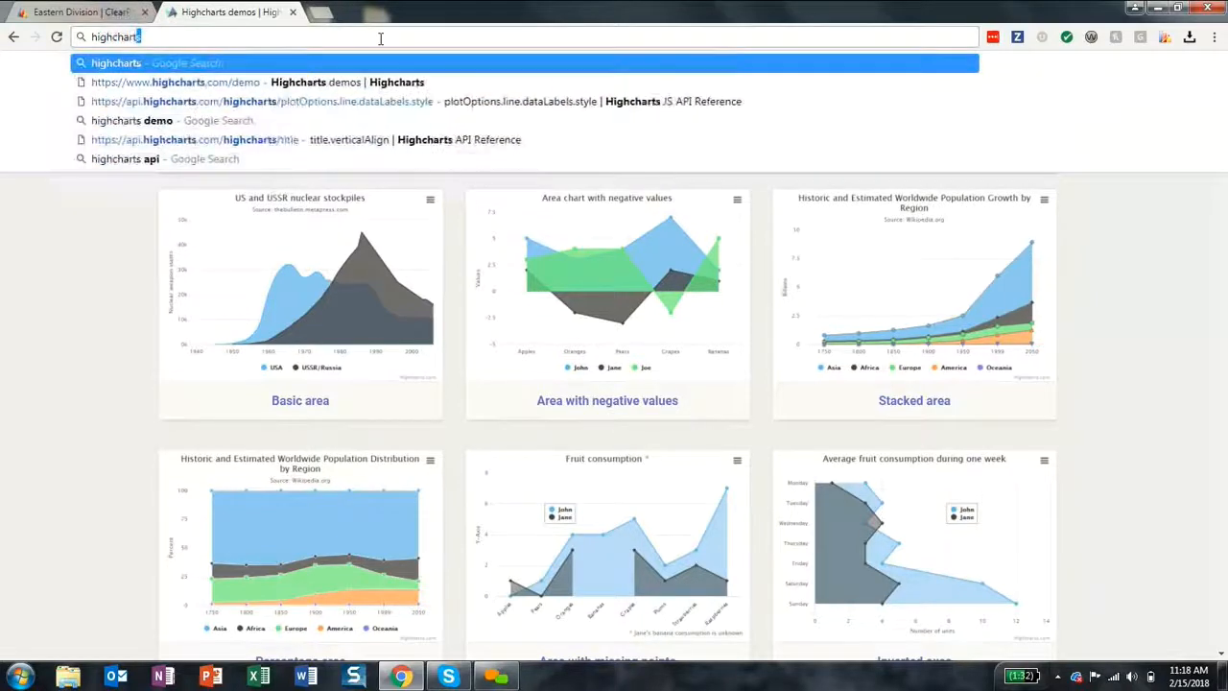
{"action": "type", "text": "pi"}
{"action": "key", "text": "Return"}
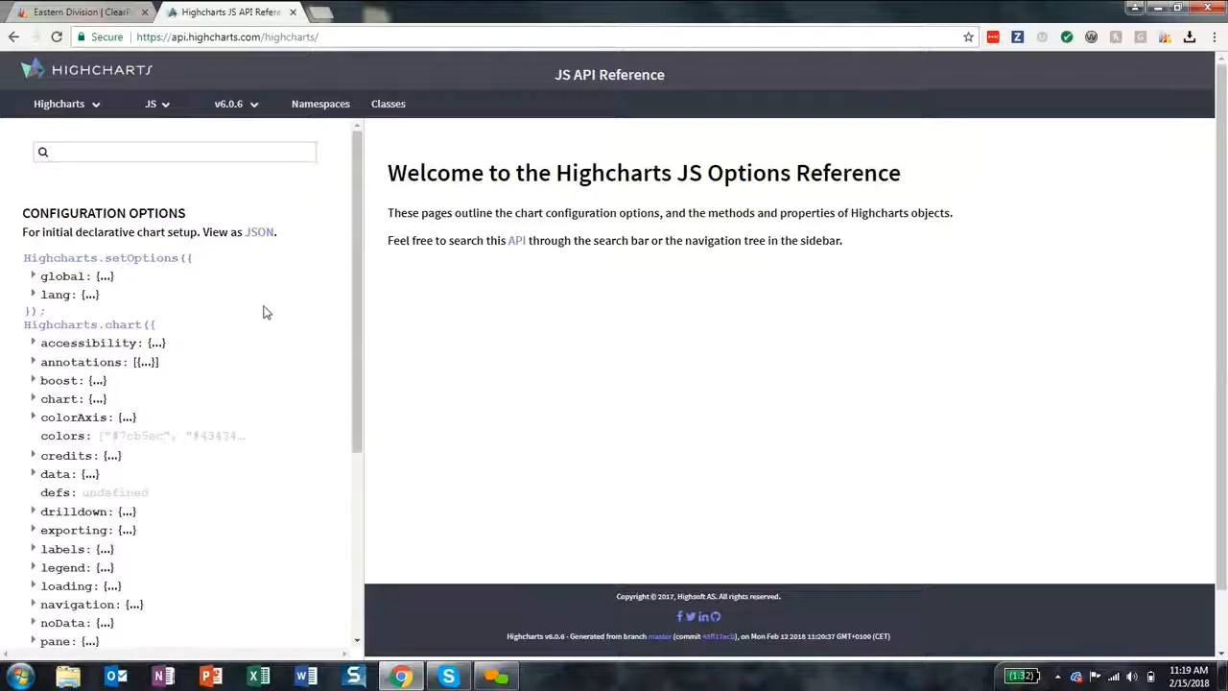
- Look up the title's verticalAlign option in the API reference and open its "Chart title in bottom right corner" example
{"action": "scroll", "coordinate": [263, 323], "scroll_direction": "down", "scroll_amount": 3}
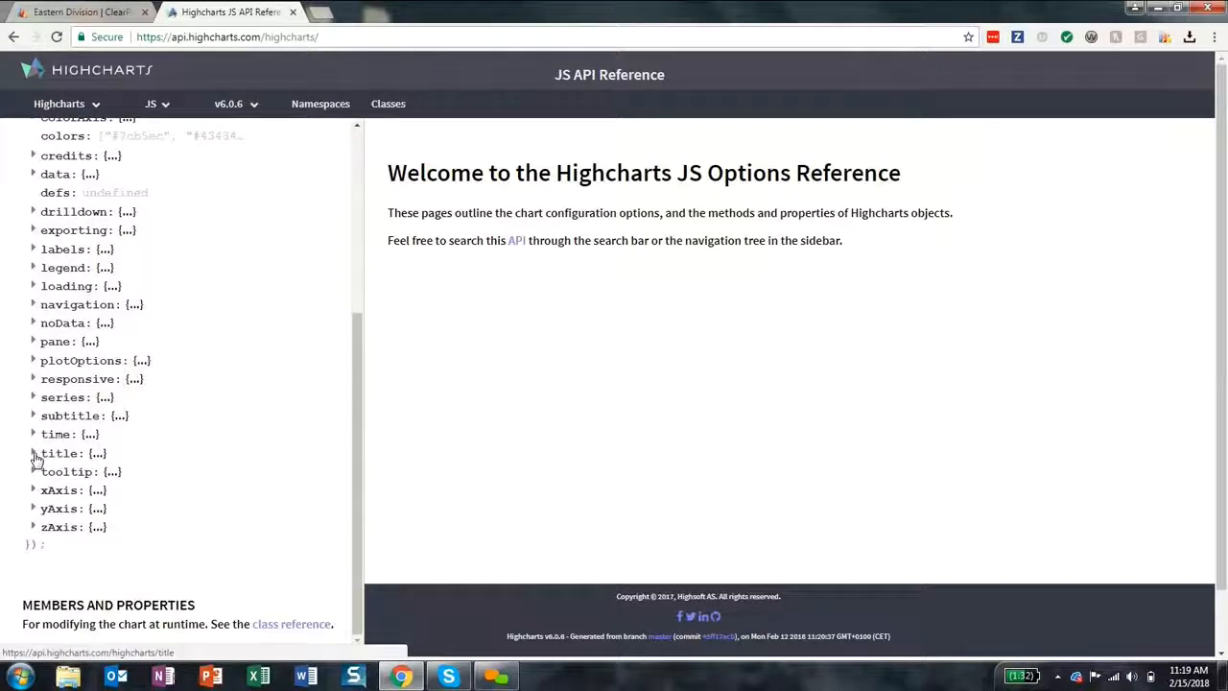
{"action": "left_click", "coordinate": [35, 457]}
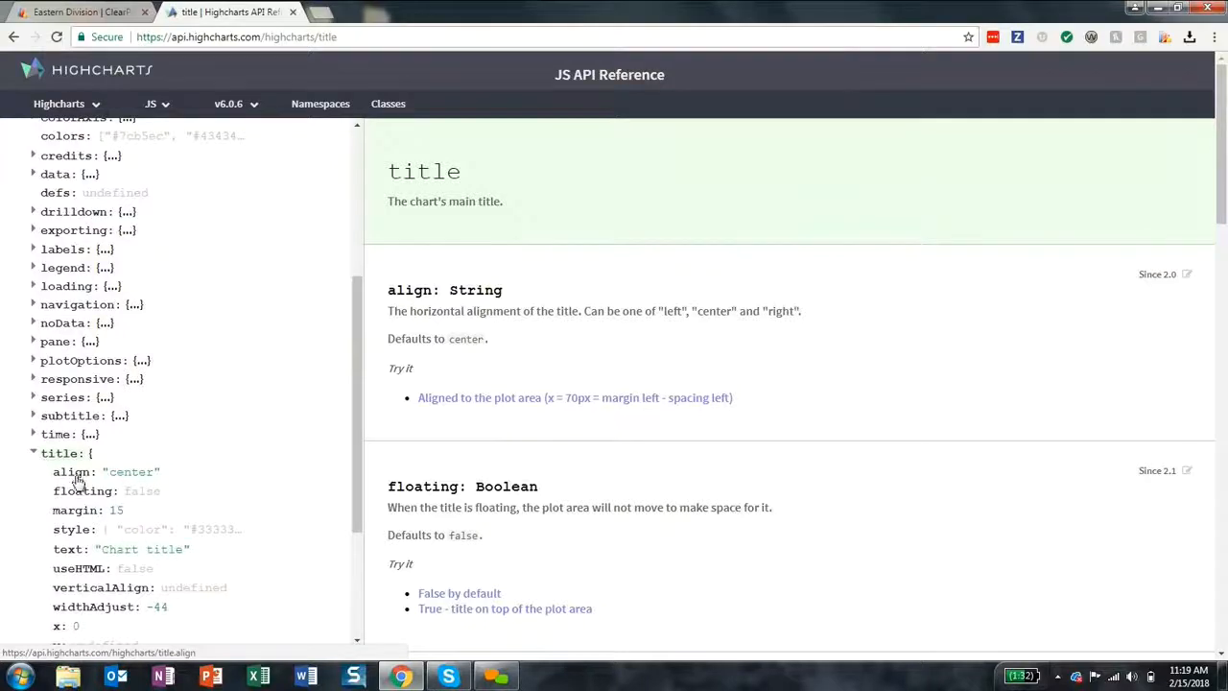
{"action": "scroll", "coordinate": [77, 480], "scroll_direction": "down", "scroll_amount": 3}
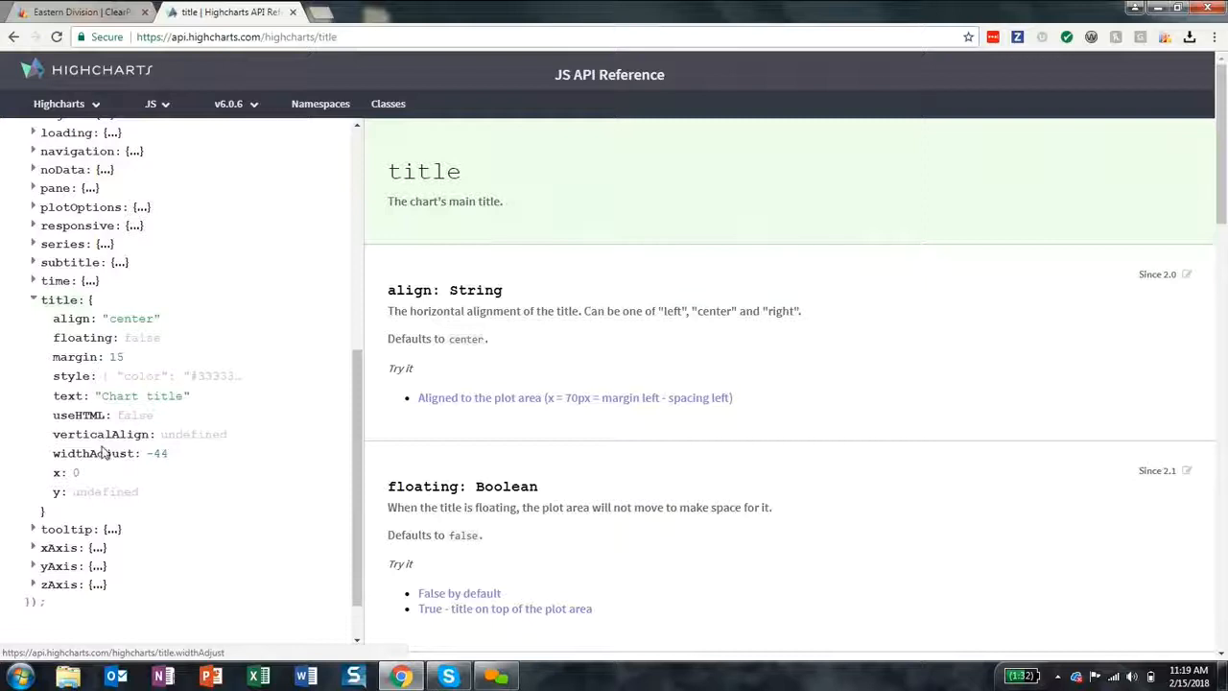
{"action": "left_click", "coordinate": [139, 441]}
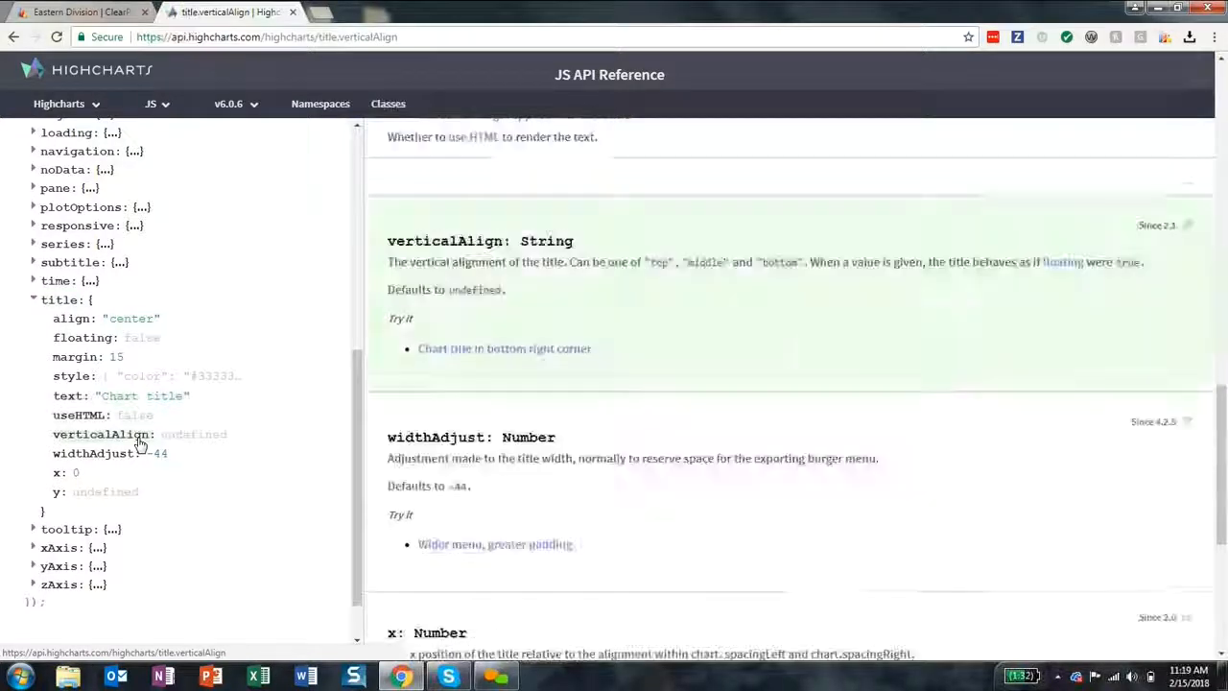
{"action": "left_click", "coordinate": [504, 355]}
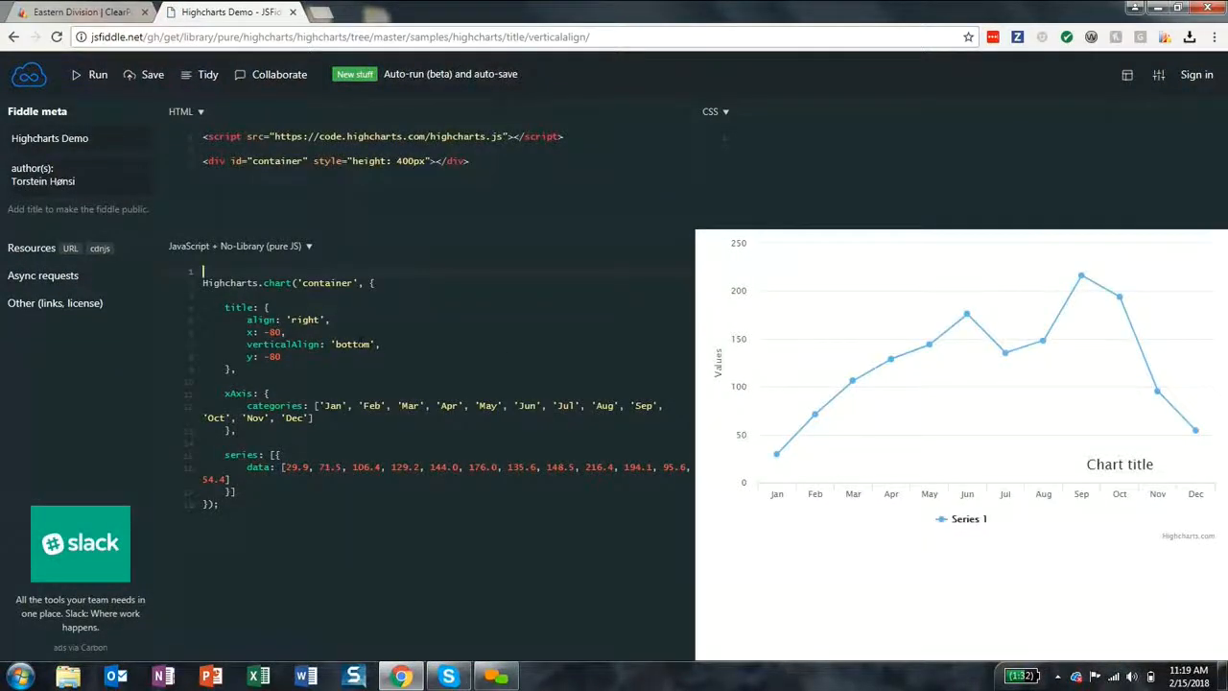
- Set the title's verticalAlign to 'middle' in the JSFiddle example's JavaScript and run it
{"action": "left_click", "coordinate": [355, 346]}
{"action": "double_click", "coordinate": [355, 348]}
{"action": "type", "text": "middle"}
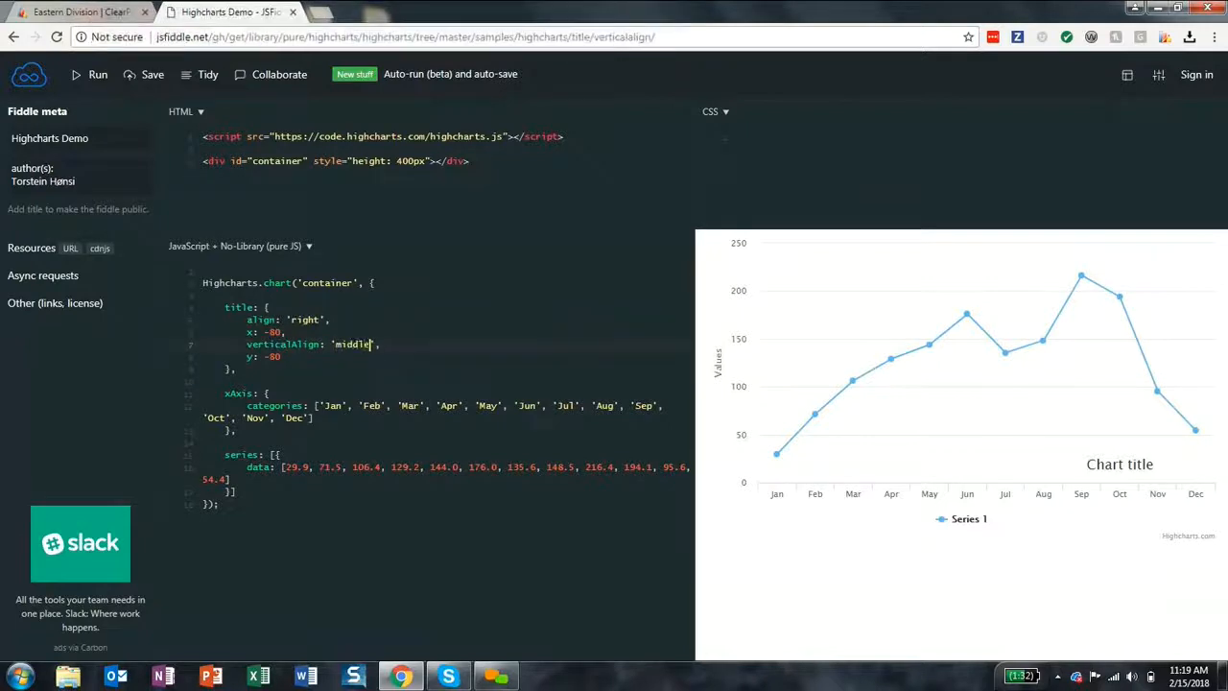
{"action": "left_click", "coordinate": [96, 79]}
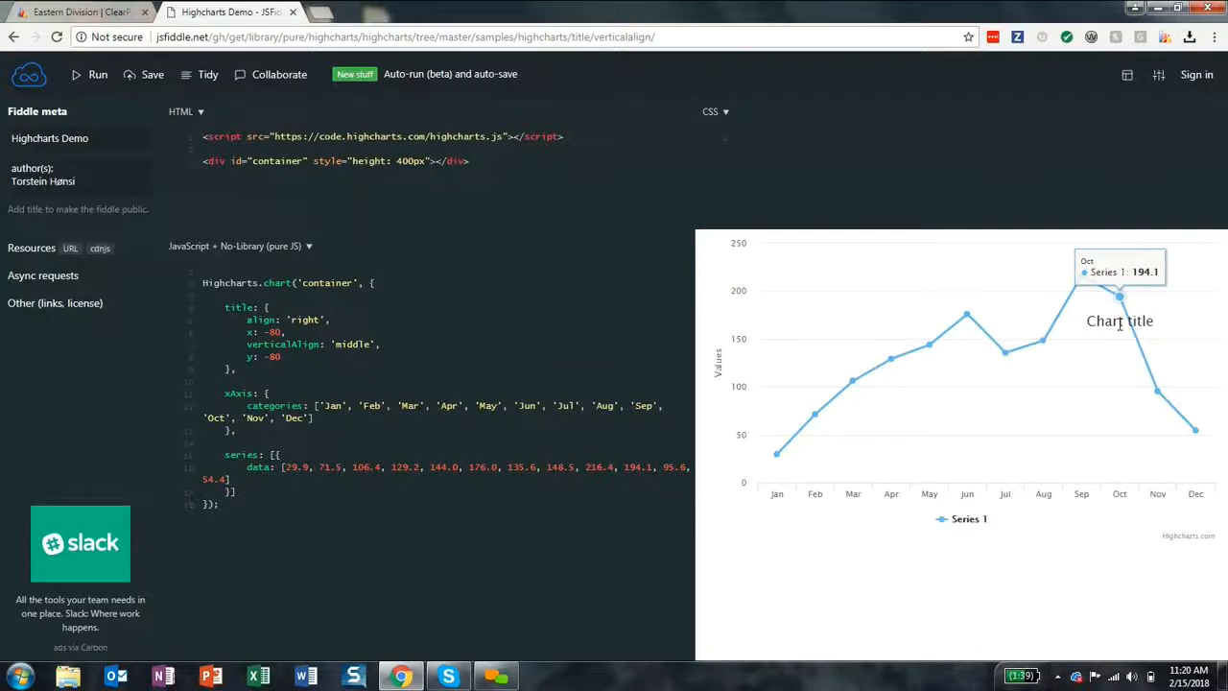
- Switch back to ClearPoint and open the Variance chart's custom JSON at its title block
{"action": "left_click", "coordinate": [73, 13]}
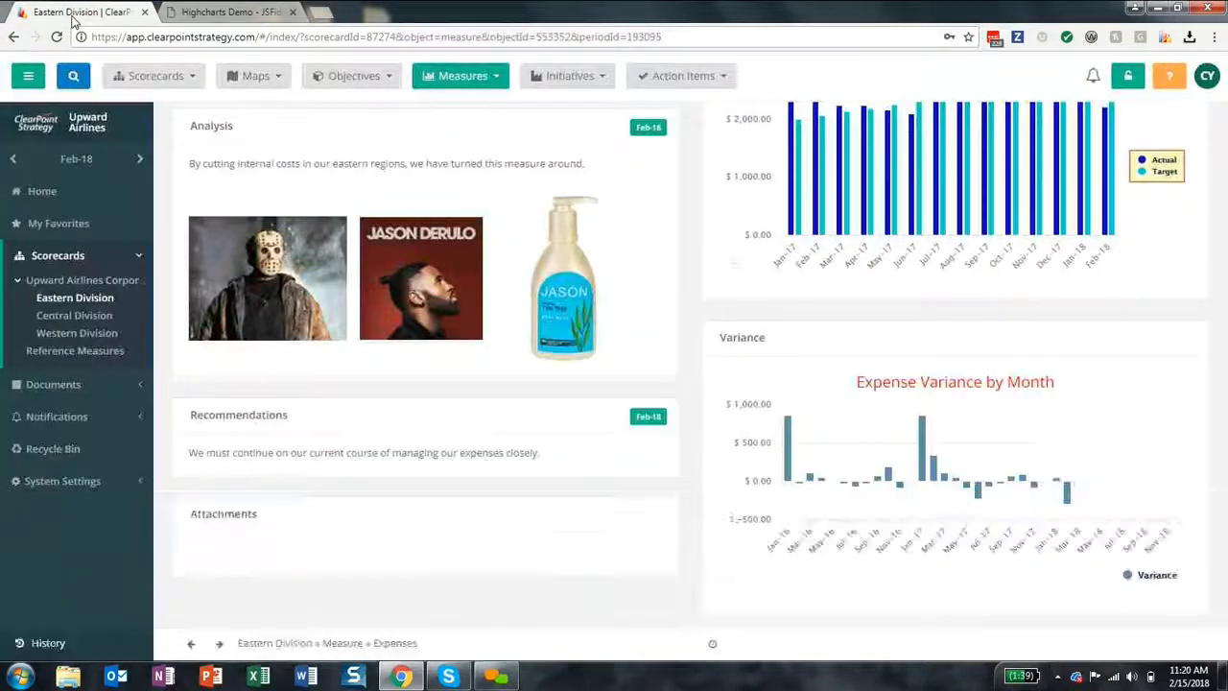
{"action": "left_click", "coordinate": [809, 341]}
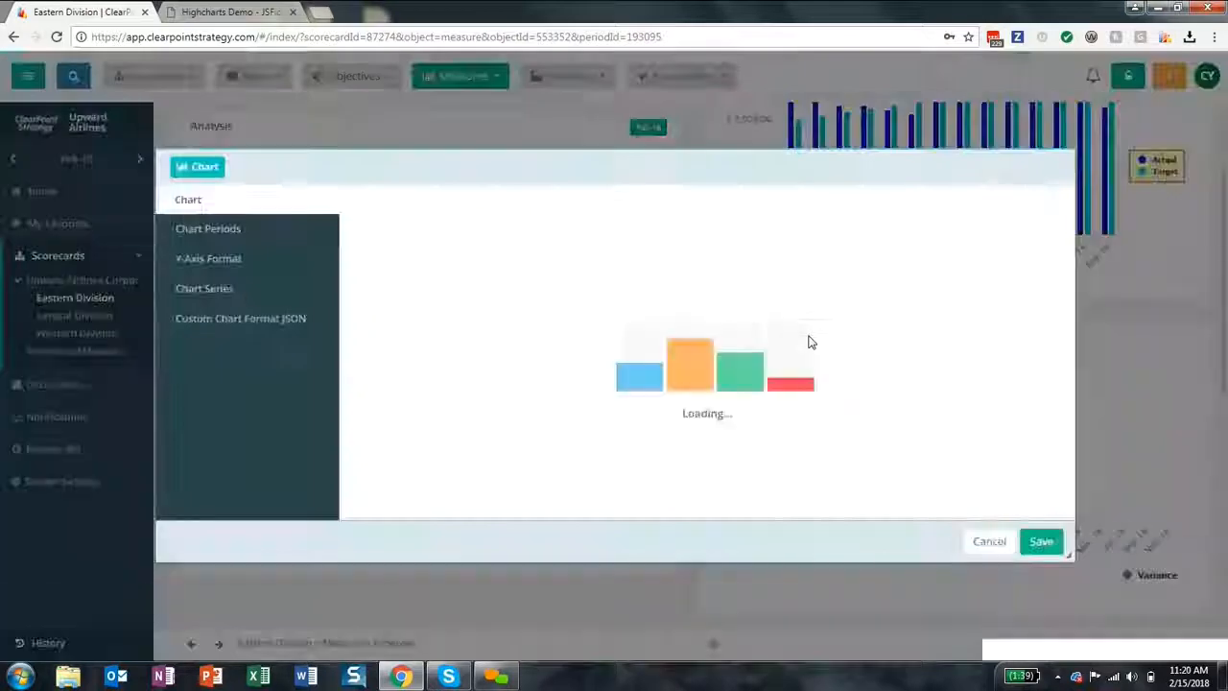
{"action": "left_click", "coordinate": [293, 326]}
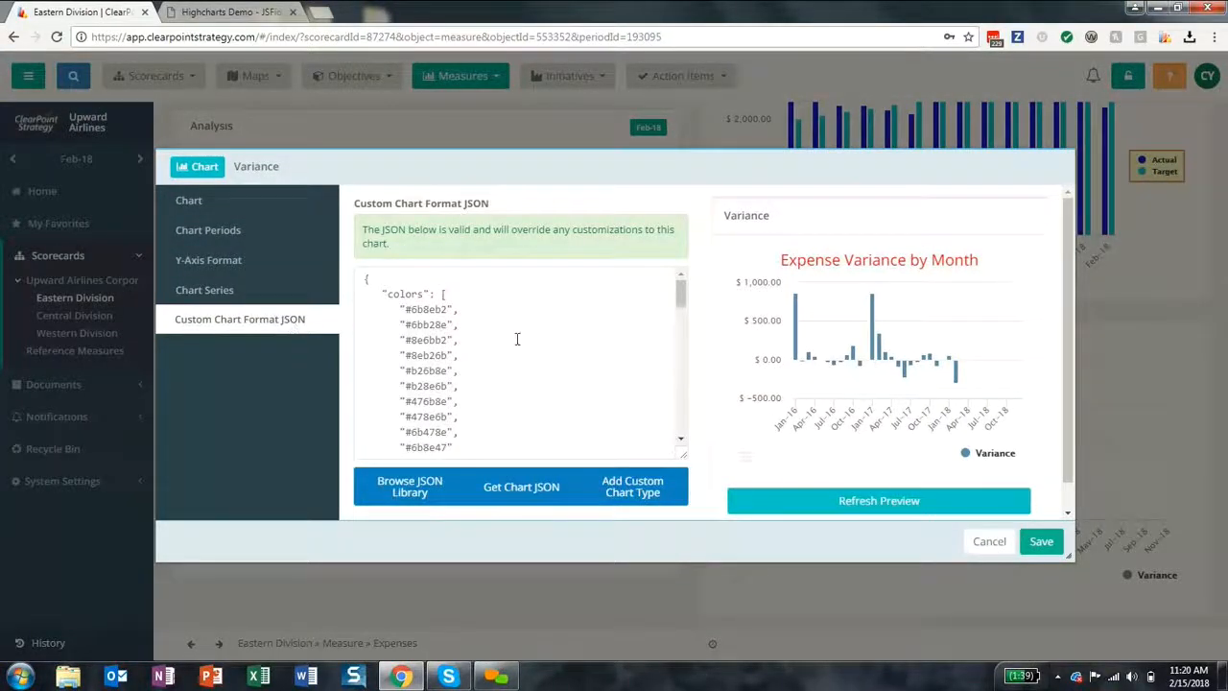
{"action": "scroll", "coordinate": [518, 341], "scroll_direction": "down", "scroll_amount": 5}
{"action": "scroll", "coordinate": [518, 340], "scroll_direction": "down", "scroll_amount": 4}
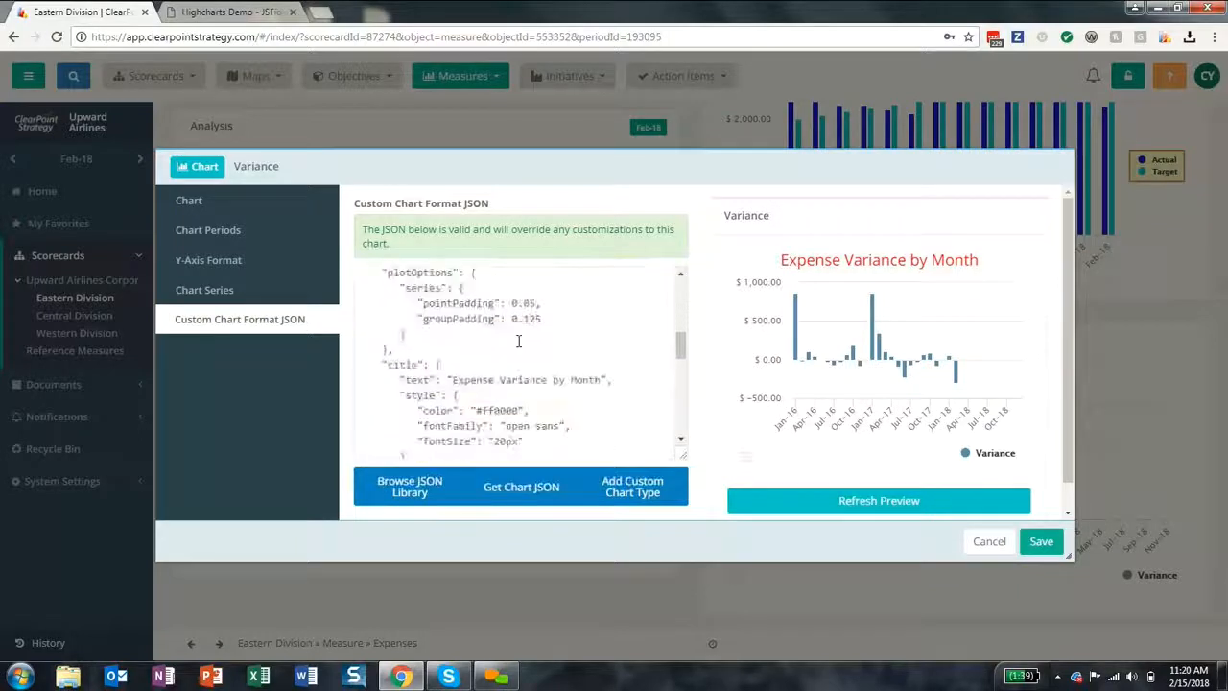
{"action": "scroll", "coordinate": [518, 341], "scroll_direction": "up", "scroll_amount": 3}
{"action": "scroll", "coordinate": [518, 341], "scroll_direction": "down", "scroll_amount": 1}
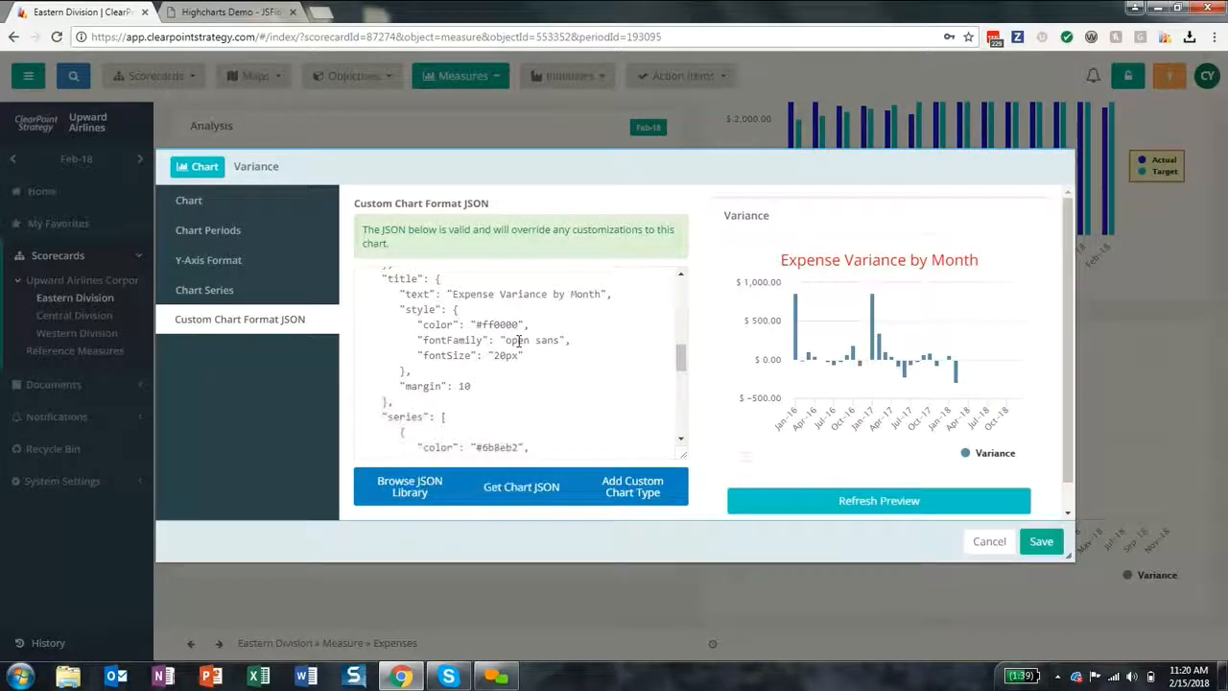
- Add "verticalAlign" : "bottom" after the margin in the title block of the Variance chart's custom JSON
{"action": "left_click", "coordinate": [487, 385]}
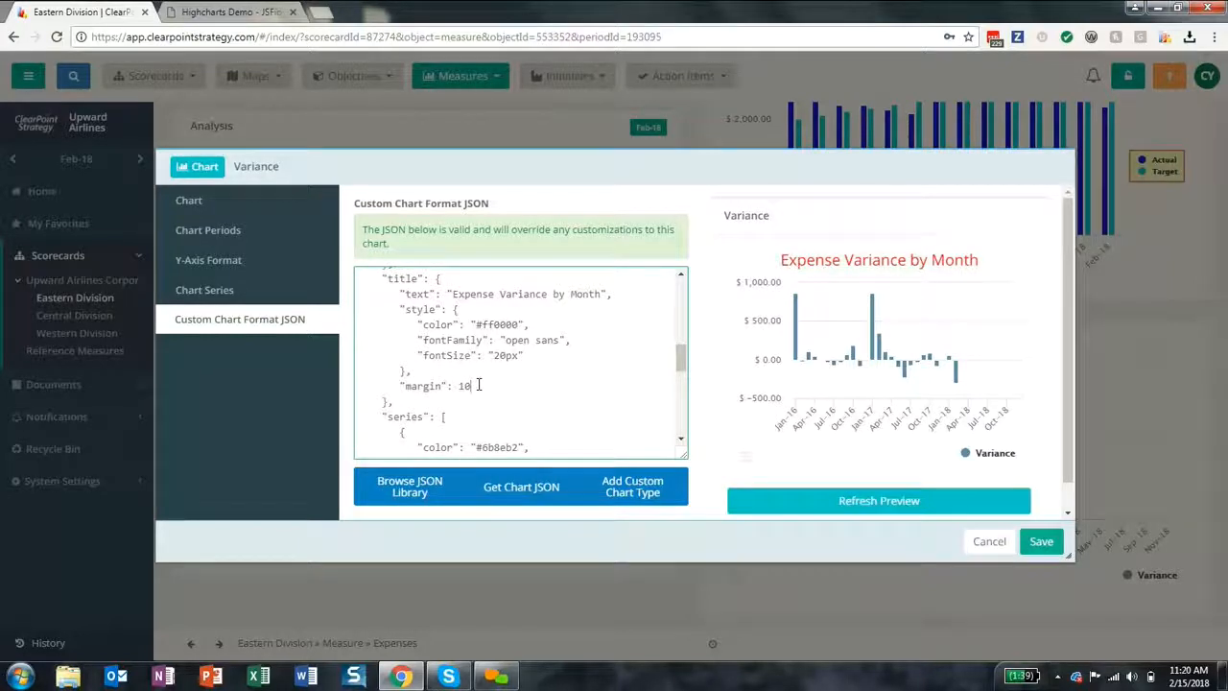
{"action": "type", "text": ","}
{"action": "key", "text": "Return"}
{"action": "scroll", "coordinate": [495, 382], "scroll_direction": "down", "scroll_amount": 1}
{"action": "type", "text": "\""}
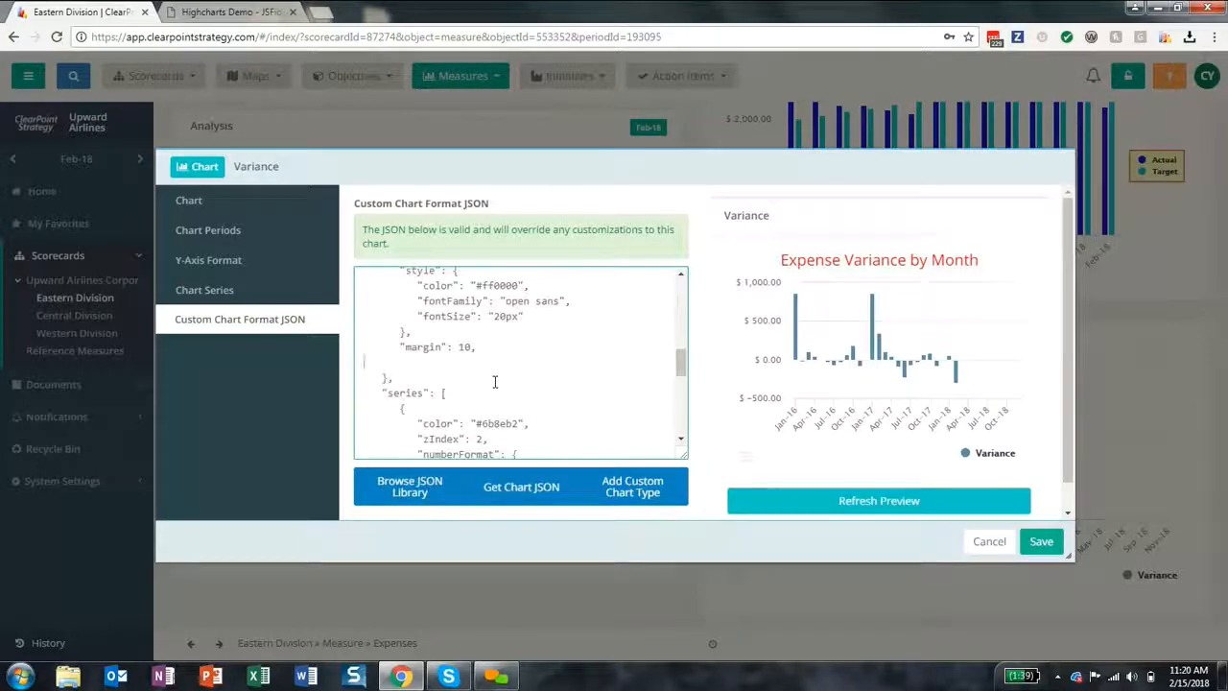
{"action": "type", "text": "verticalAlign\""}
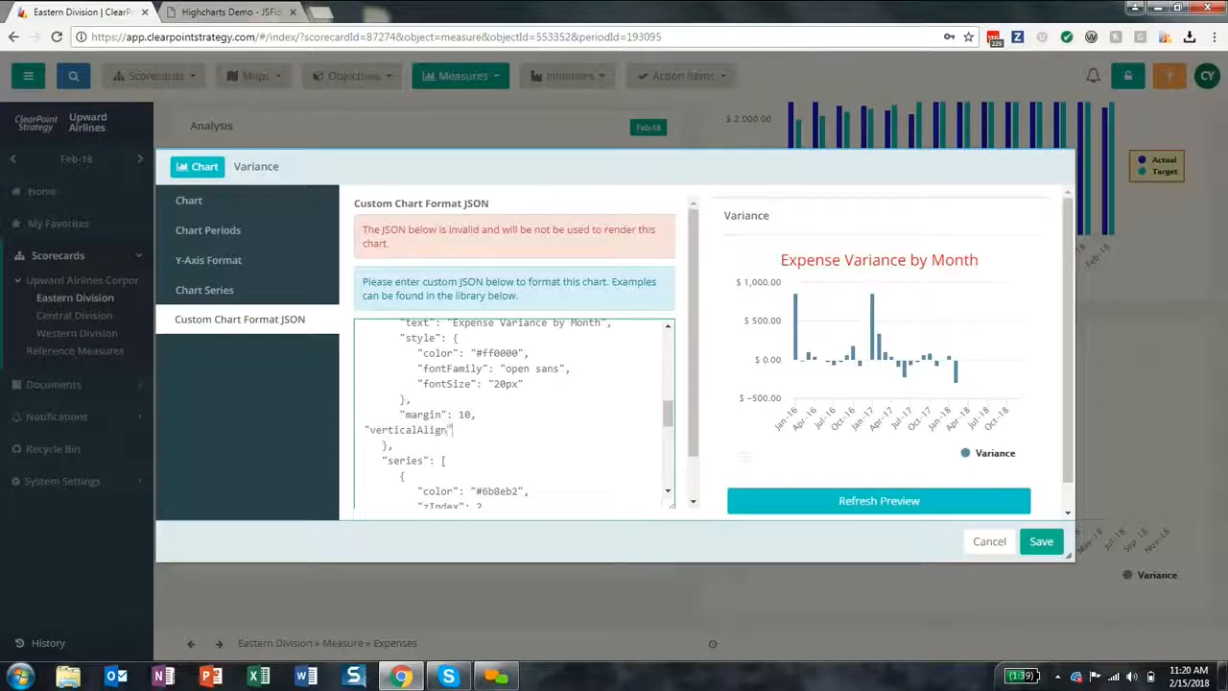
{"action": "type", "text": " : \"bottom\""}
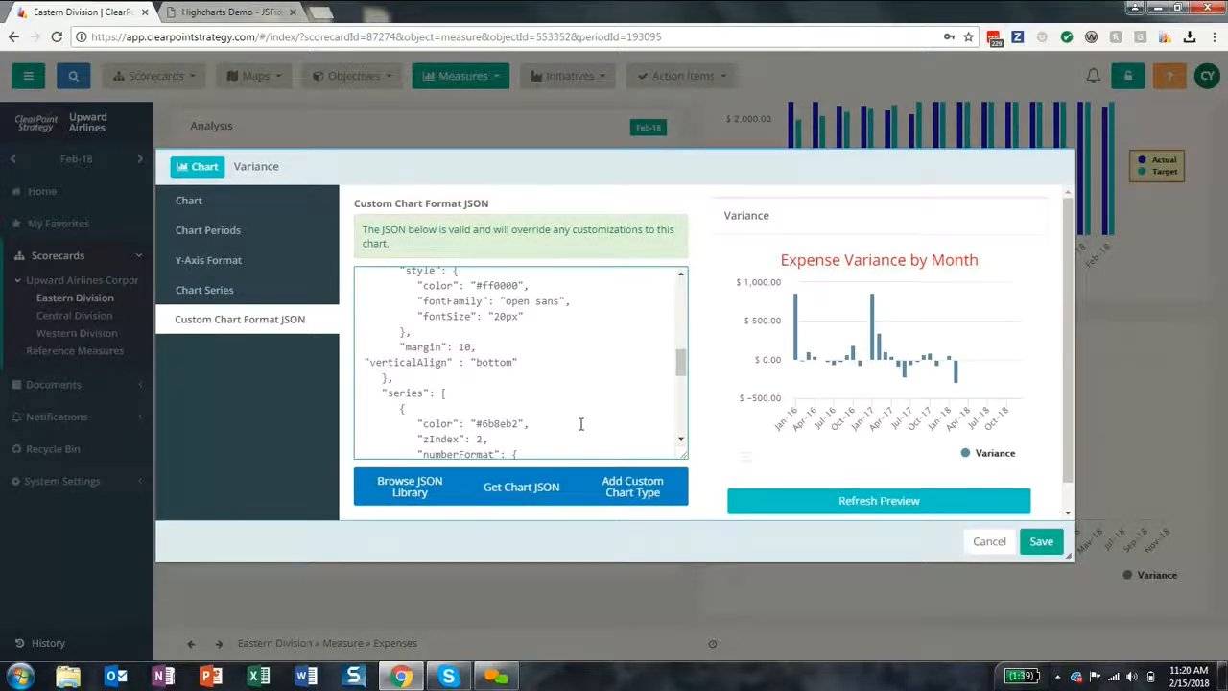
- Refresh the Variance chart's preview with the edited JSON, save it and check the chart on the Expenses page
{"action": "left_click", "coordinate": [817, 507]}
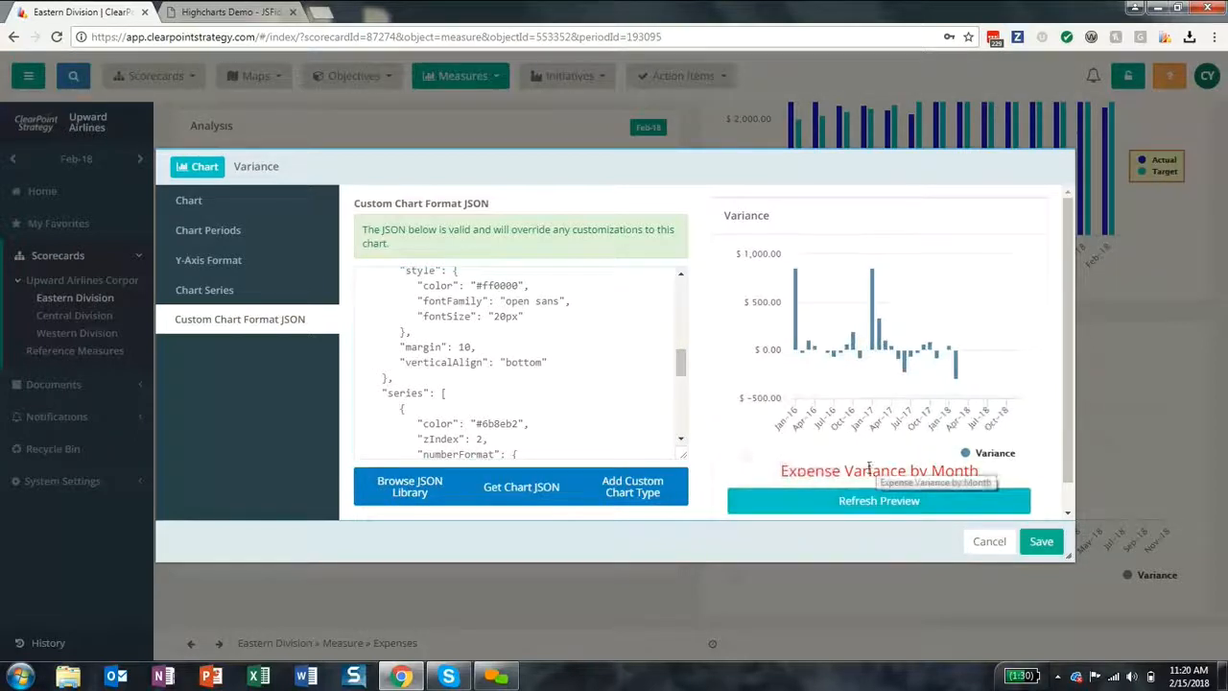
{"action": "left_click", "coordinate": [1039, 542]}
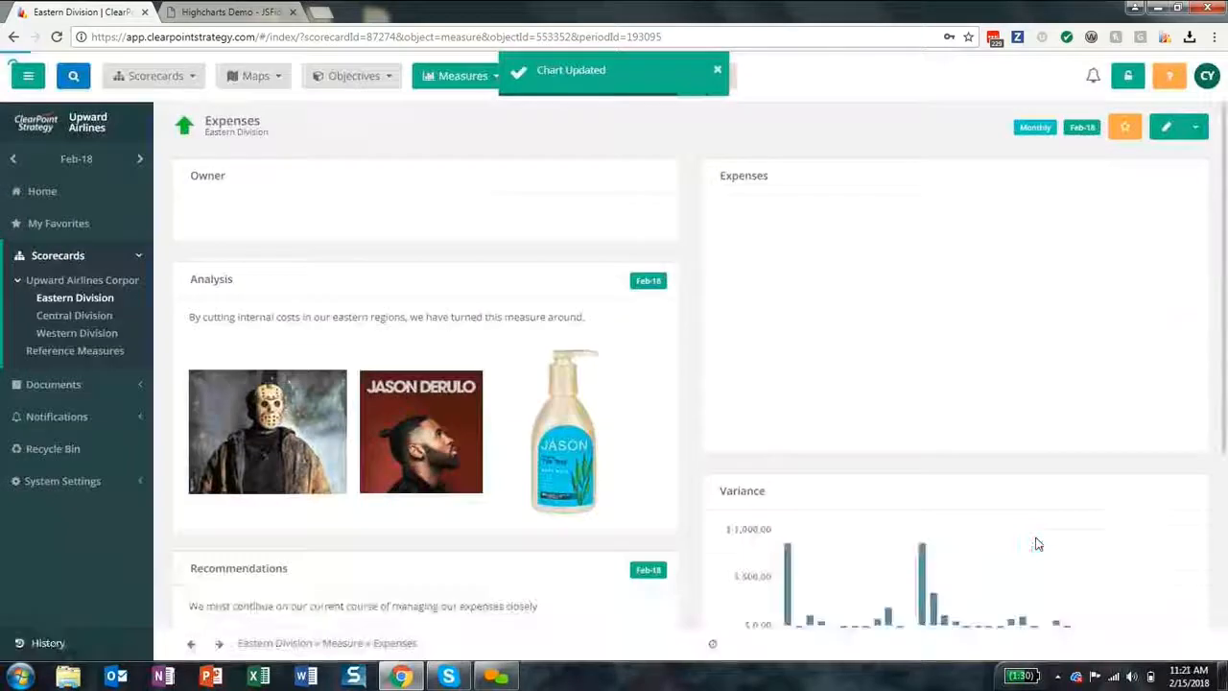
{"action": "scroll", "coordinate": [994, 455], "scroll_direction": "down", "scroll_amount": 1}
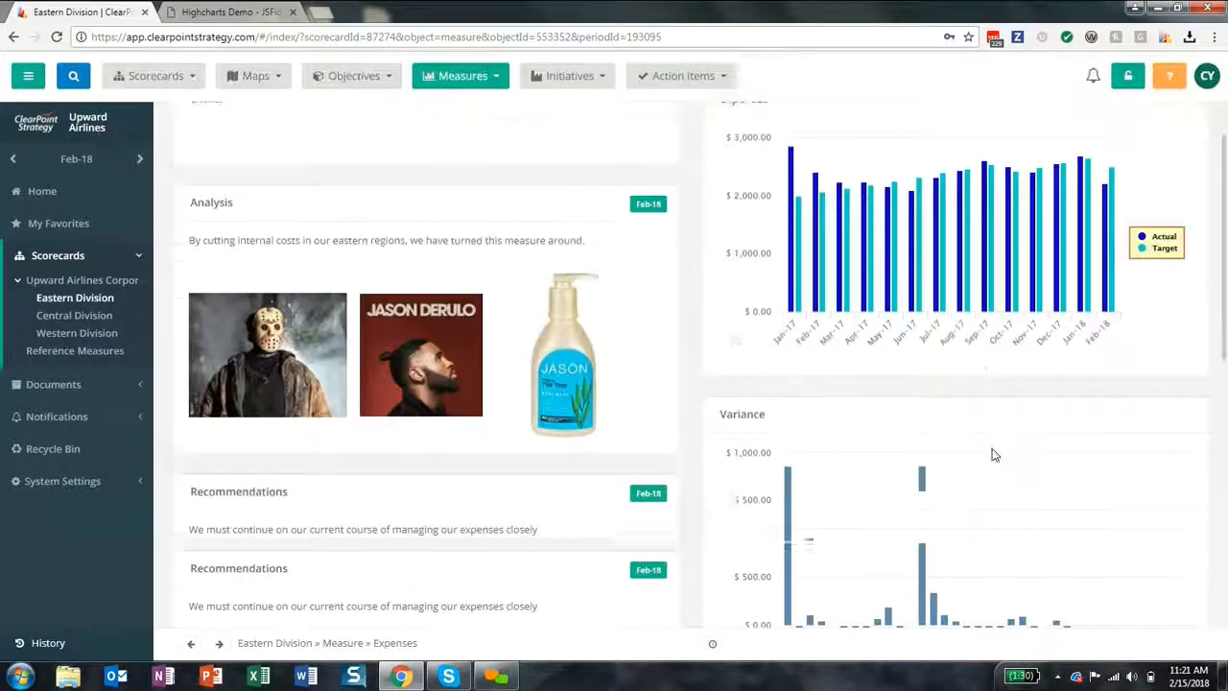
{"action": "scroll", "coordinate": [994, 454], "scroll_direction": "down", "scroll_amount": 1}
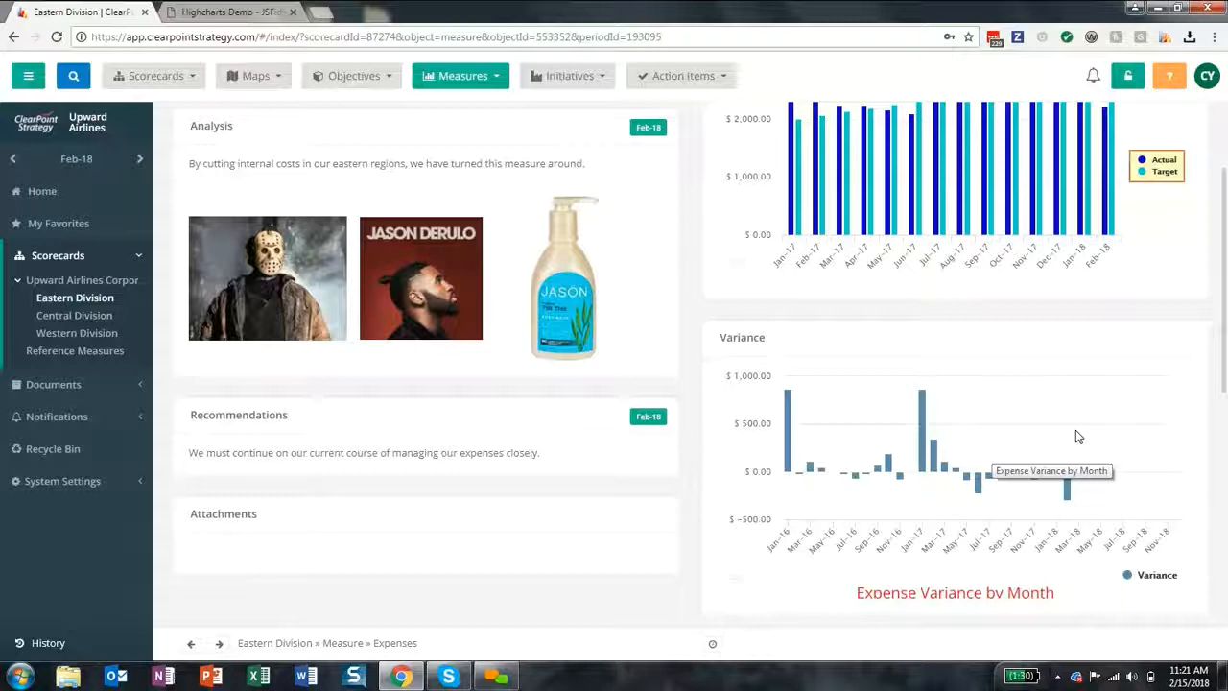
- Reopen the Variance chart's custom JSON and save it as a custom chart type named "Expenses Variance"
{"action": "left_click", "coordinate": [864, 336]}
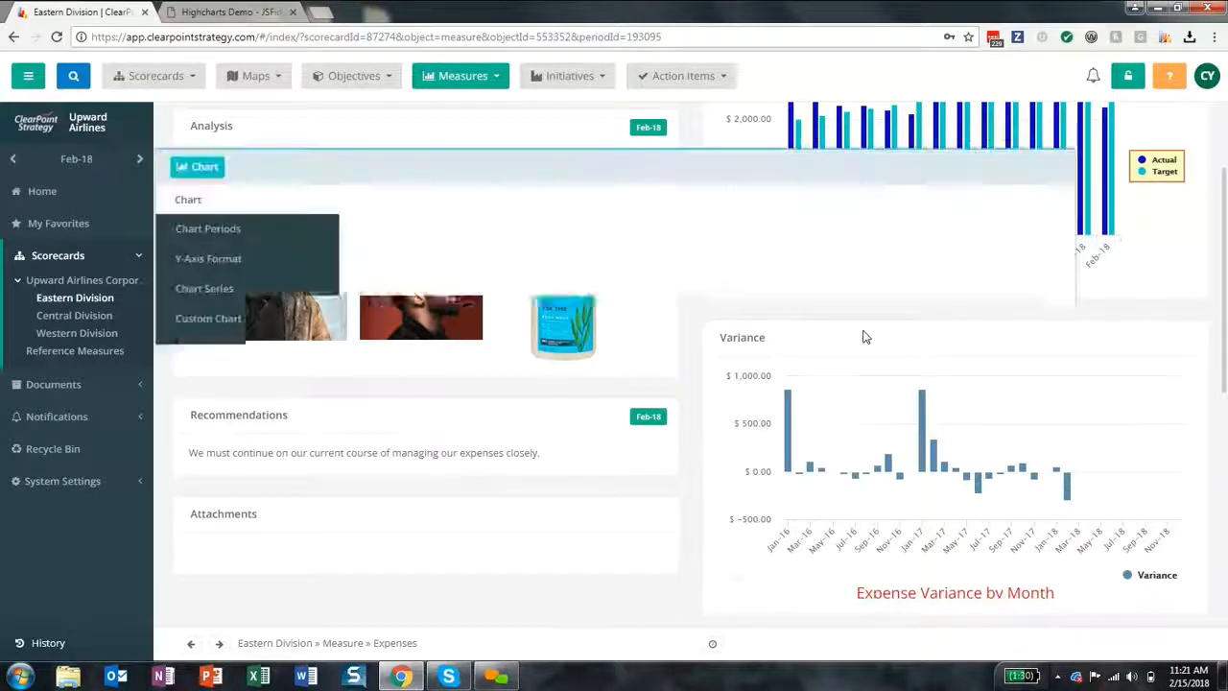
{"action": "left_click", "coordinate": [243, 323]}
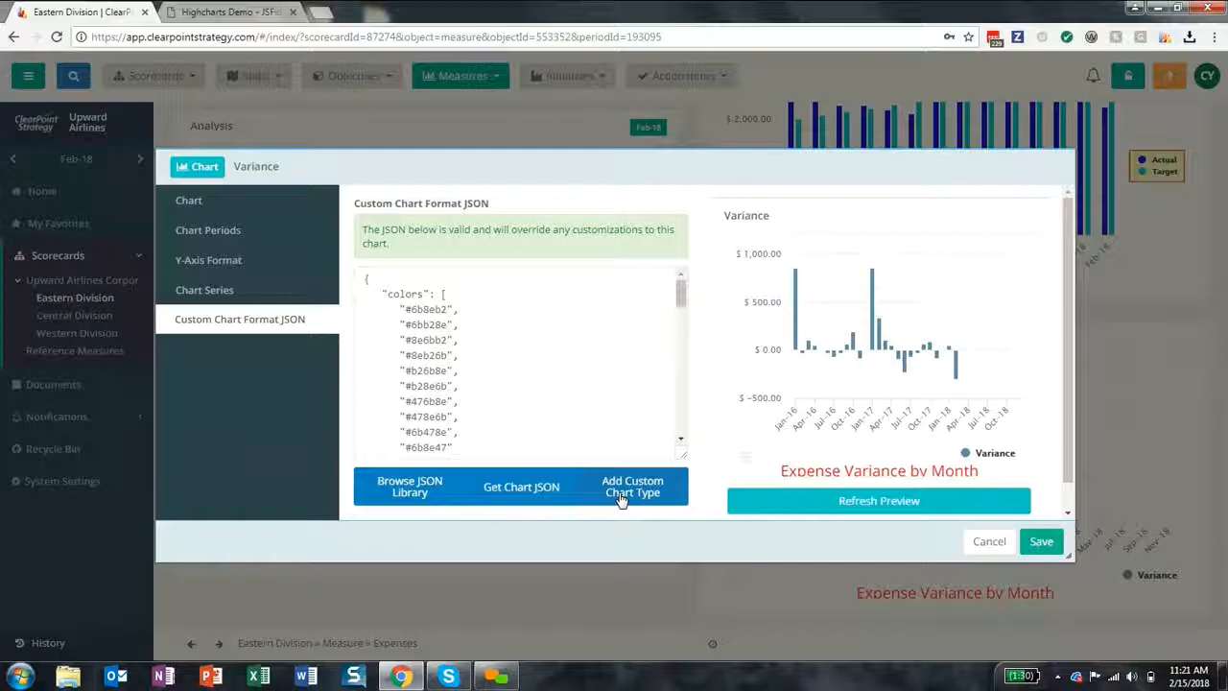
{"action": "left_click", "coordinate": [671, 489]}
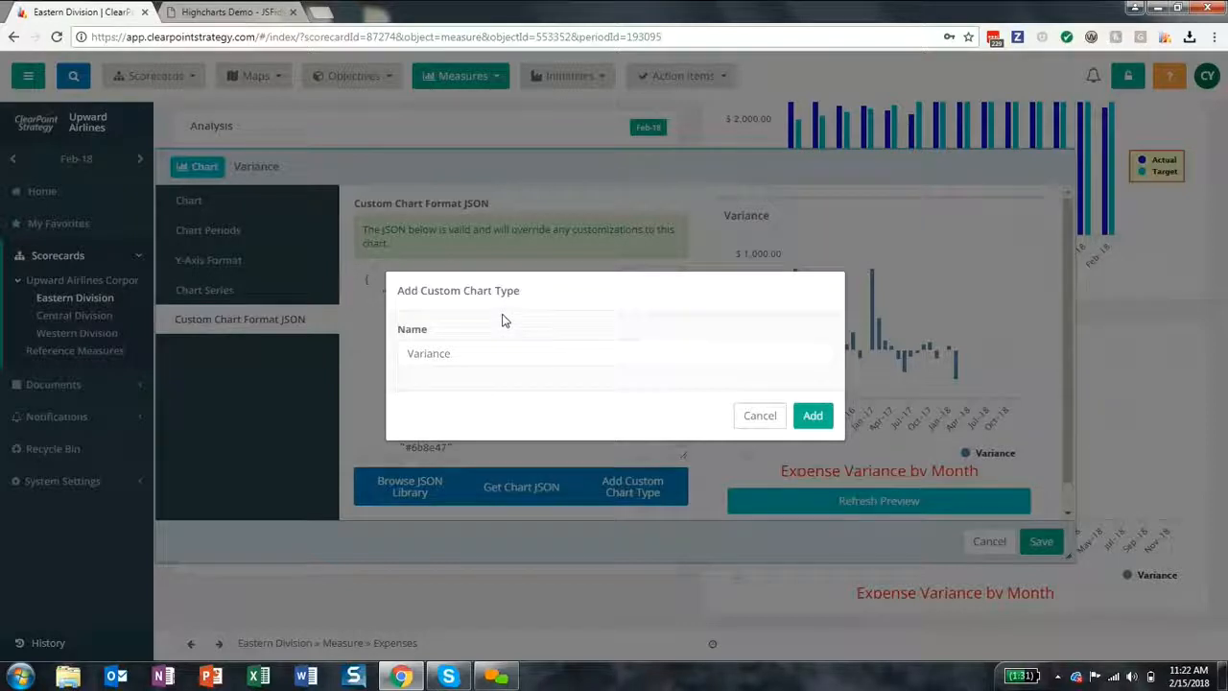
{"action": "left_click", "coordinate": [491, 352]}
{"action": "left_click", "coordinate": [406, 352]}
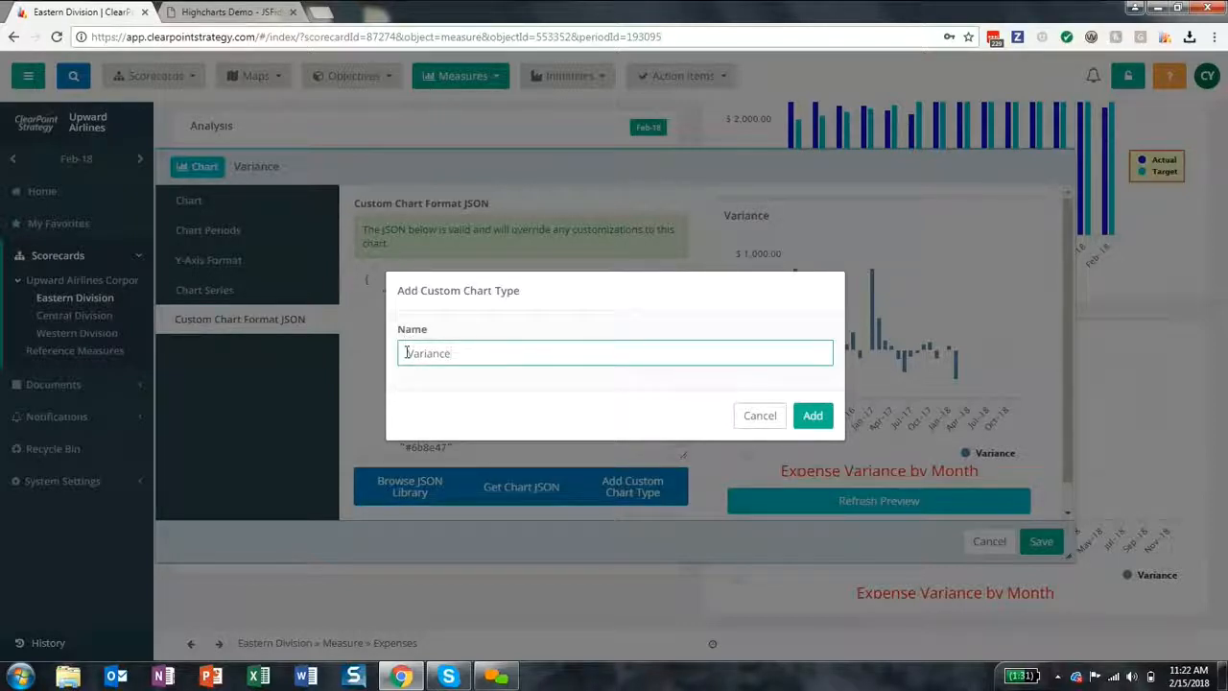
{"action": "type", "text": "Expenses"}
{"action": "left_click", "coordinate": [811, 418]}
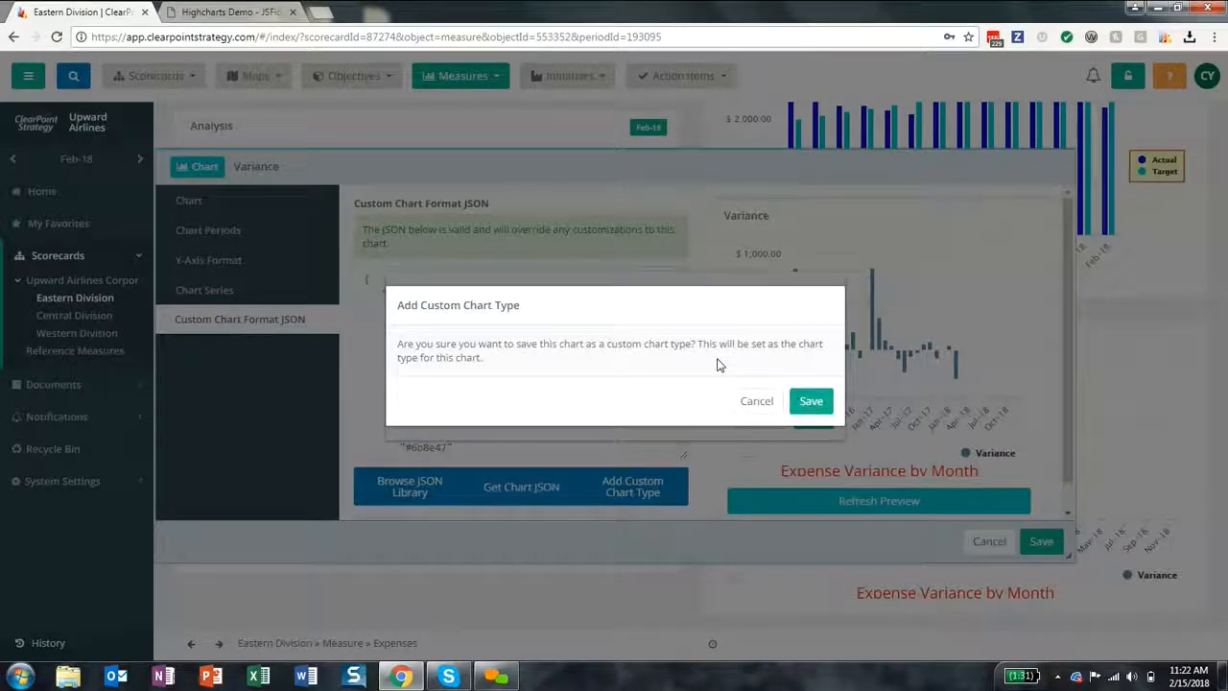
{"action": "left_click", "coordinate": [811, 403]}
{"action": "left_click", "coordinate": [811, 413]}
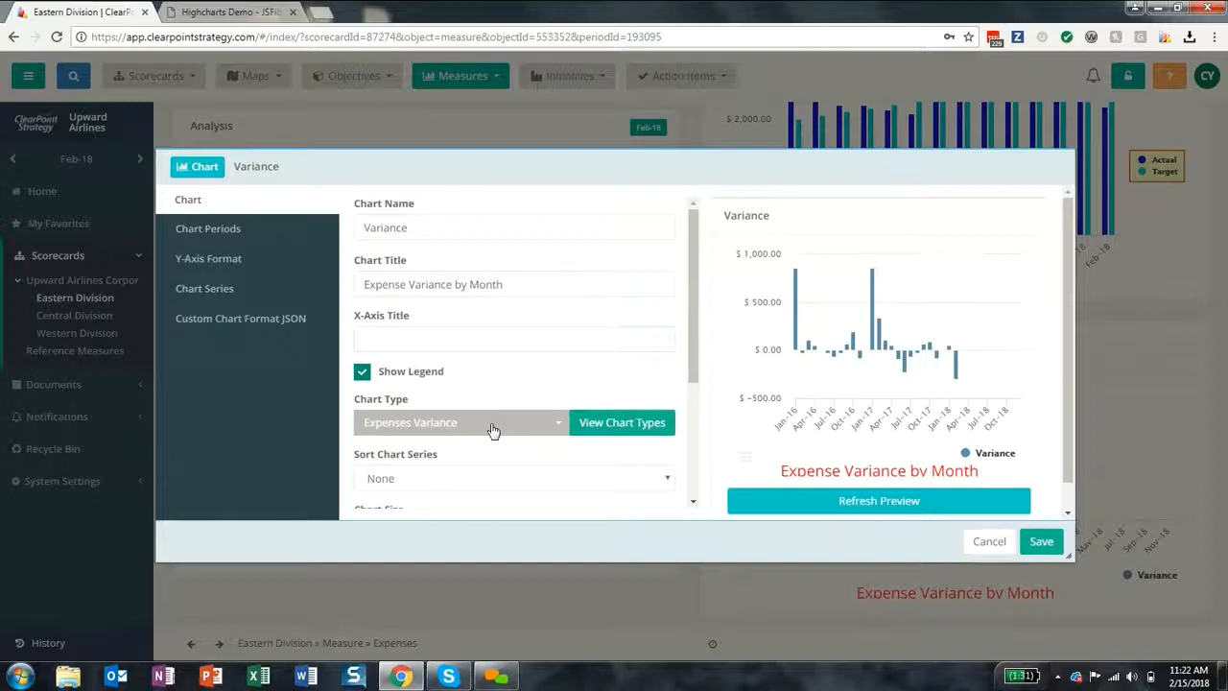
- Set the Variance series color to #00FFCC, refresh the preview and save the chart
{"action": "left_click", "coordinate": [257, 326]}
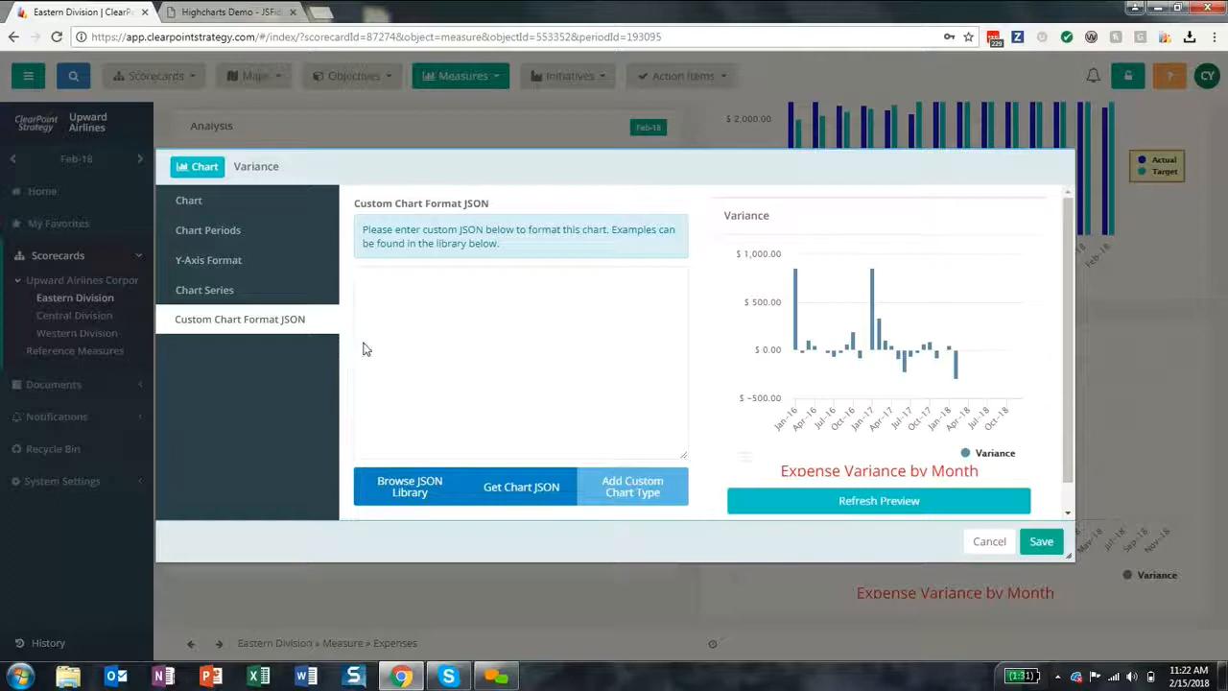
{"action": "left_click", "coordinate": [214, 291]}
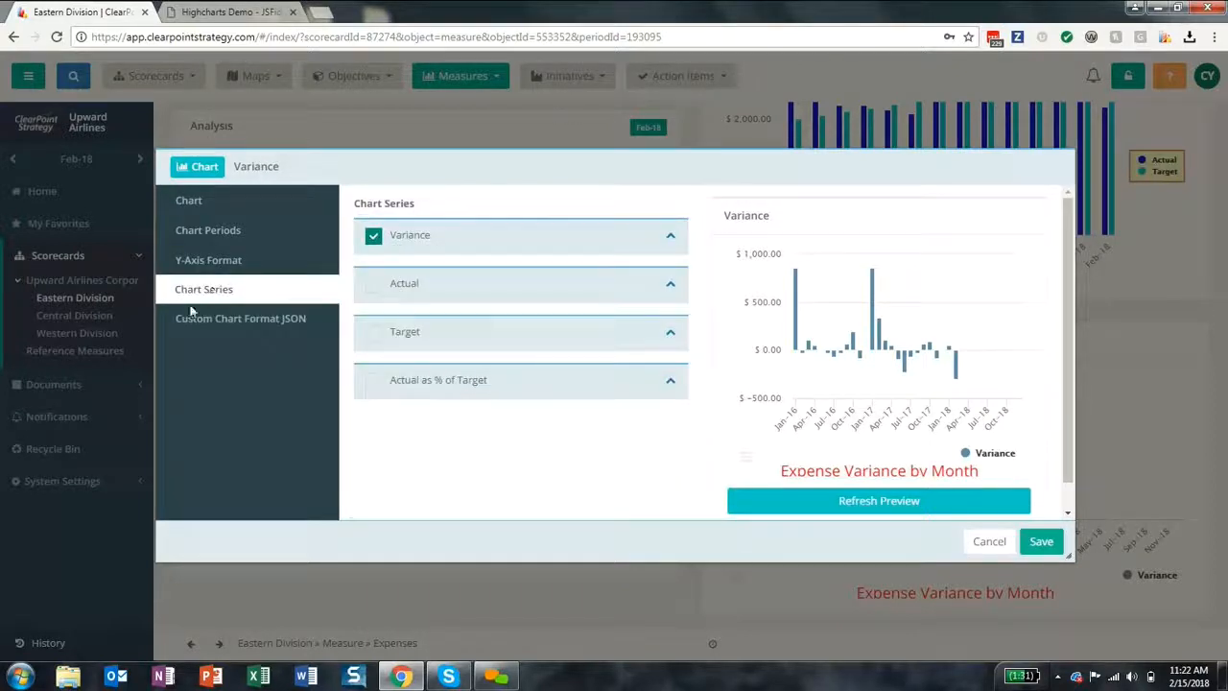
{"action": "left_click", "coordinate": [670, 240]}
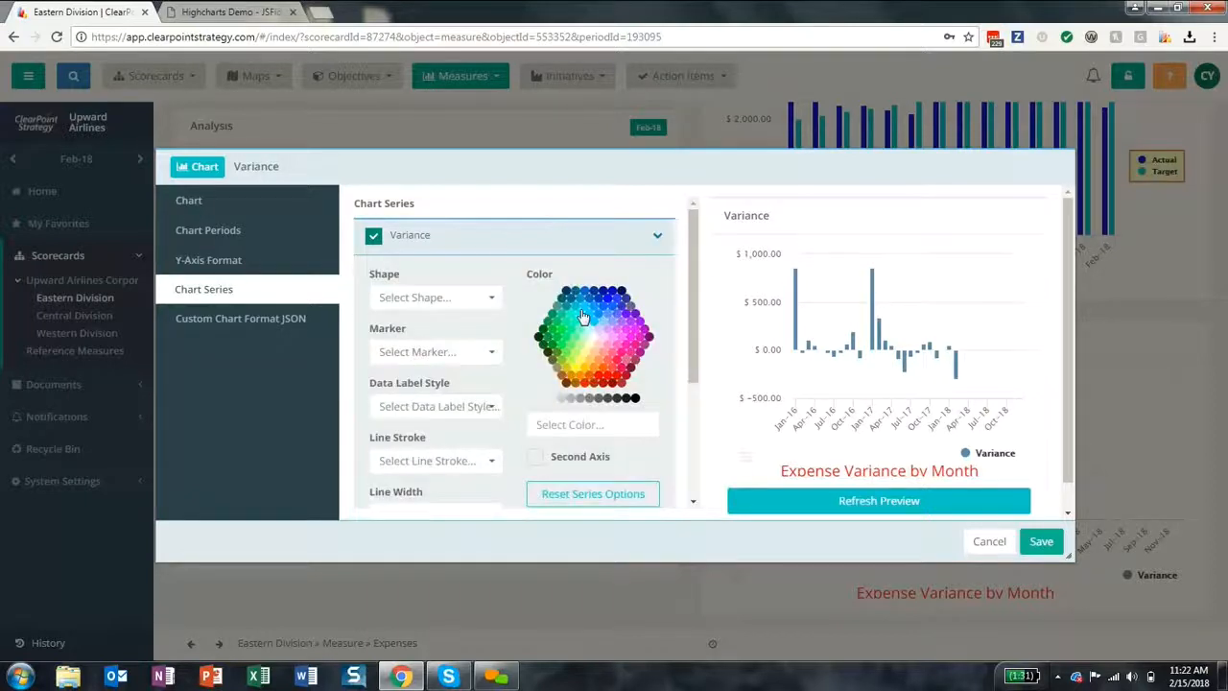
{"action": "left_click", "coordinate": [583, 307]}
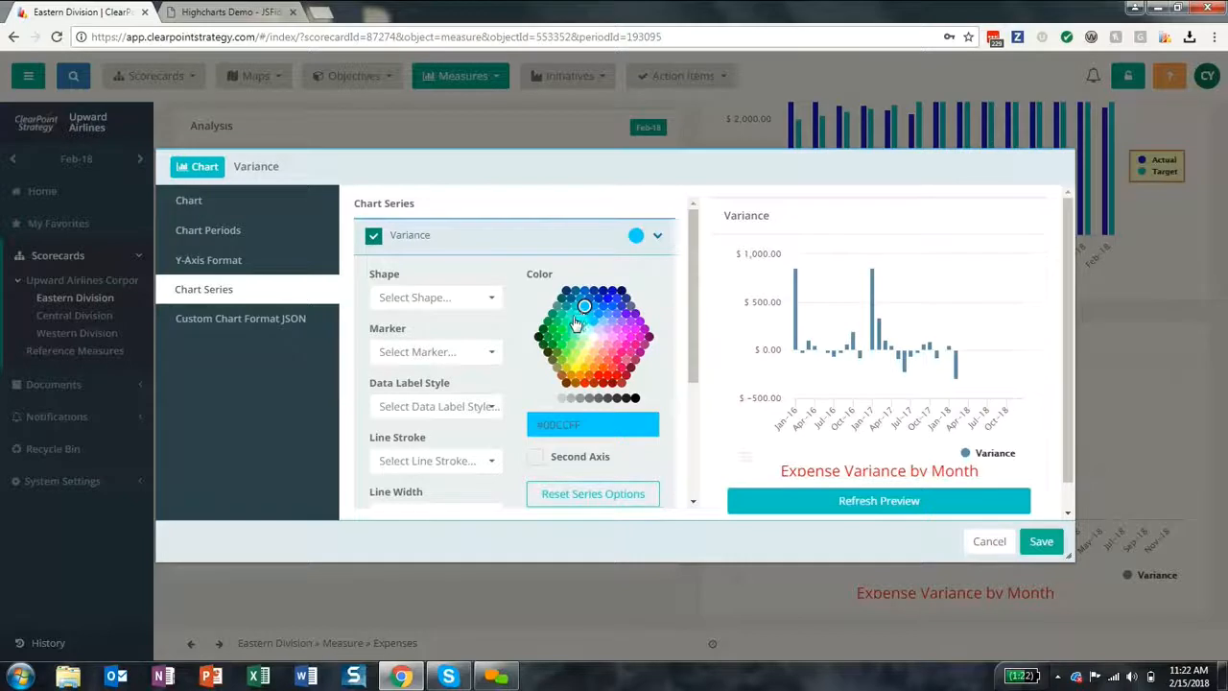
{"action": "left_click", "coordinate": [571, 318]}
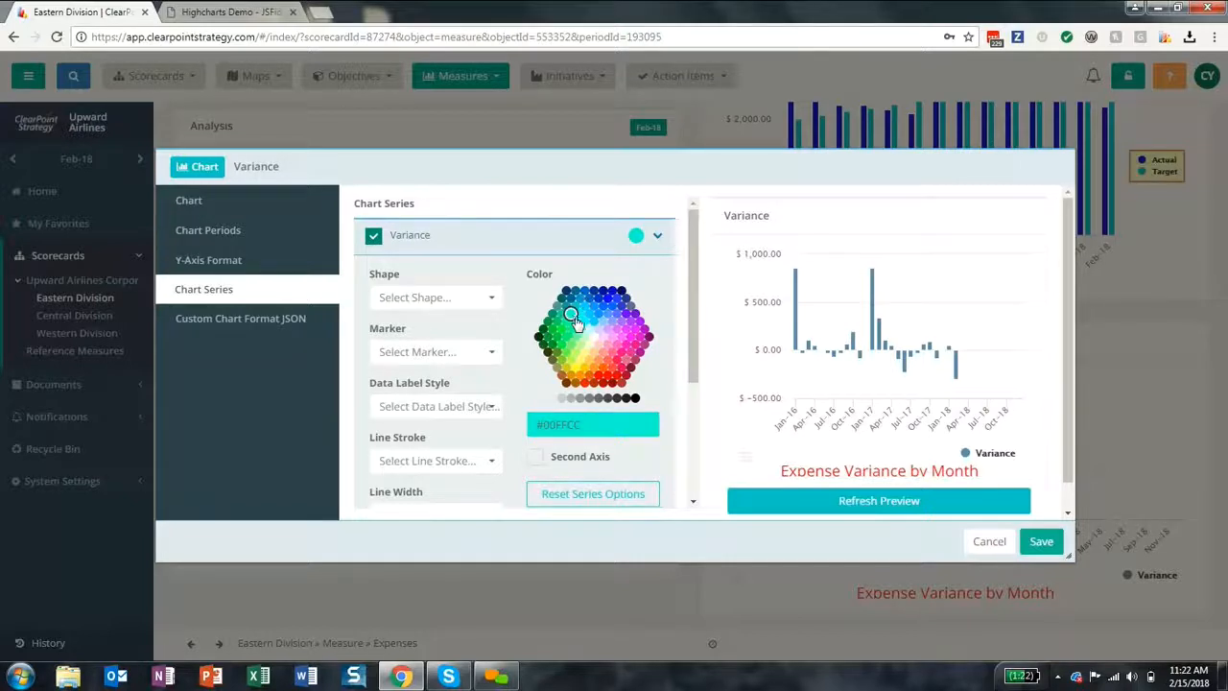
{"action": "left_click", "coordinate": [797, 507]}
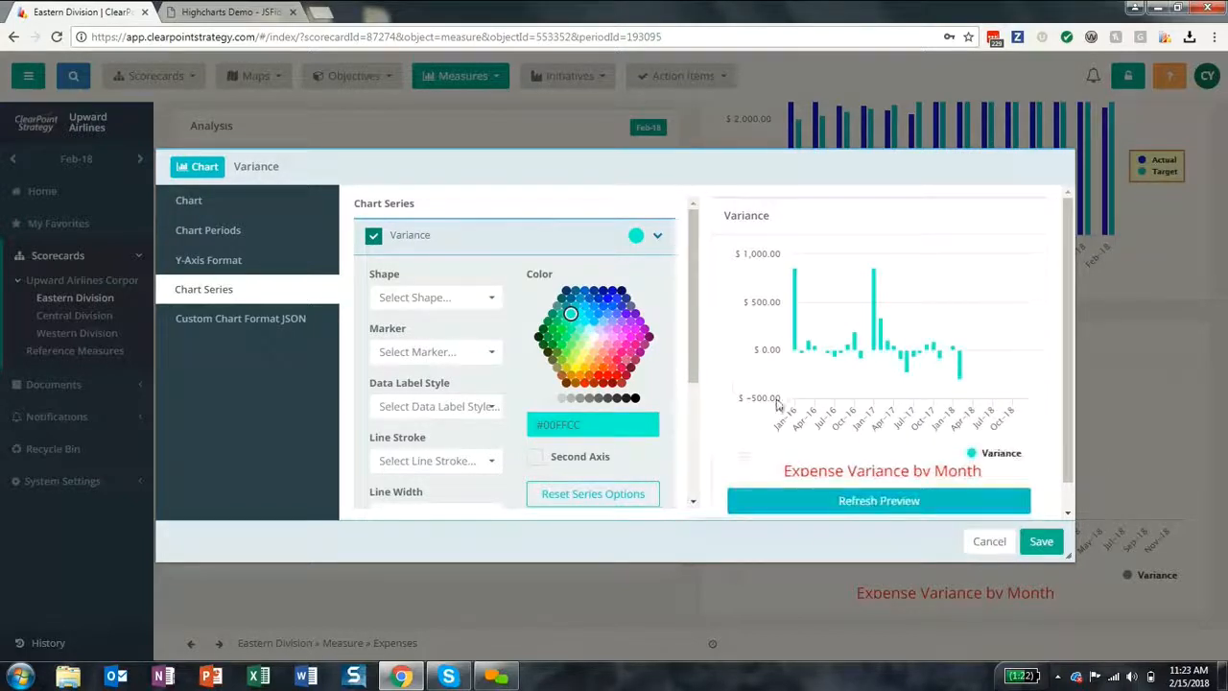
{"action": "scroll", "coordinate": [877, 461], "scroll_direction": "down", "scroll_amount": 1}
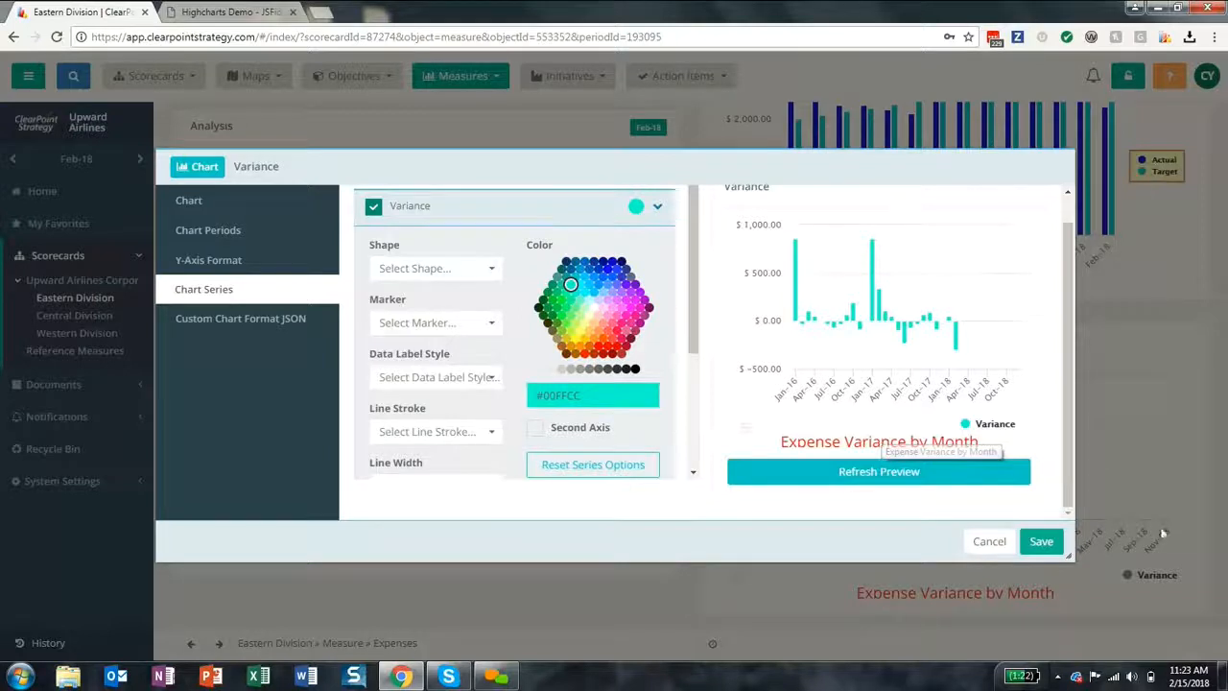
{"action": "left_click", "coordinate": [1039, 543]}
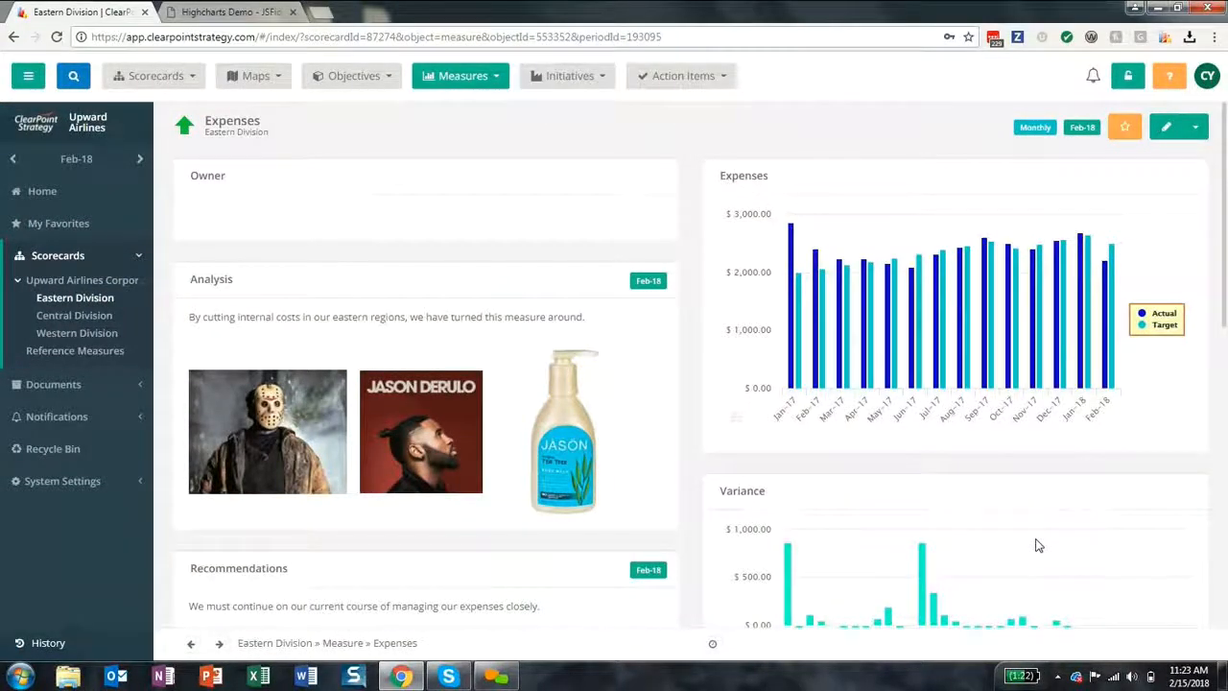
- Open the Expenses chart's custom JSON and save it as a custom chart type named "Right Middle Legend"
{"action": "left_click", "coordinate": [928, 184]}
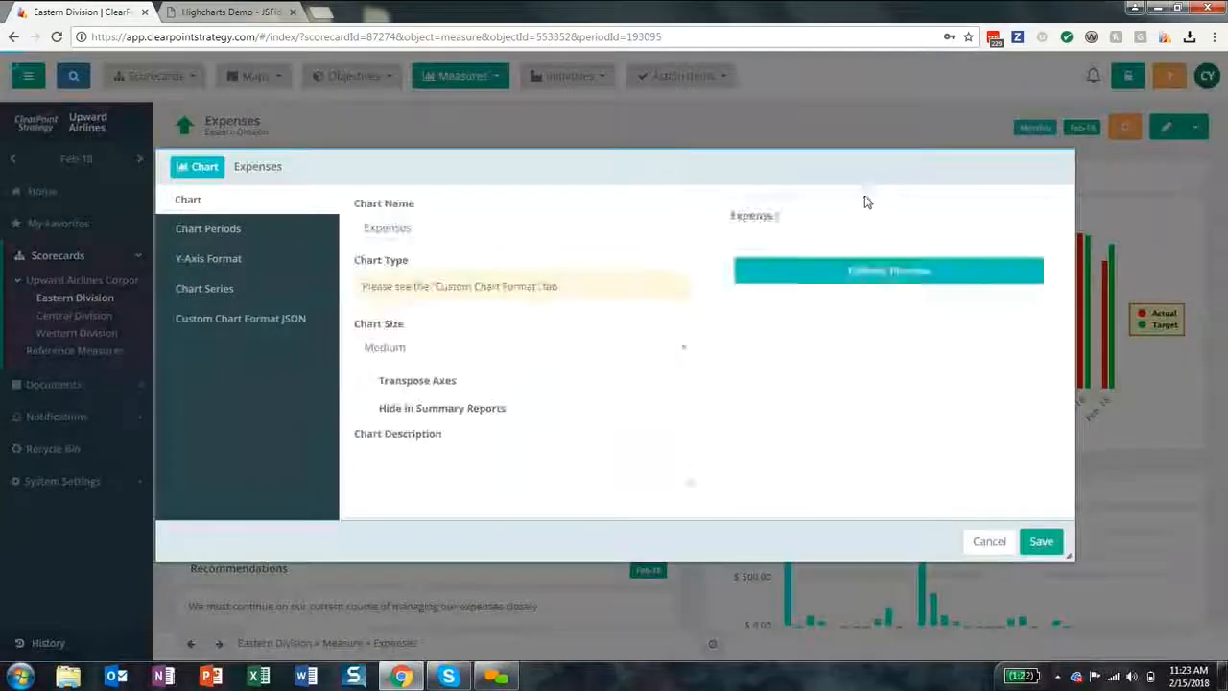
{"action": "left_click", "coordinate": [297, 327]}
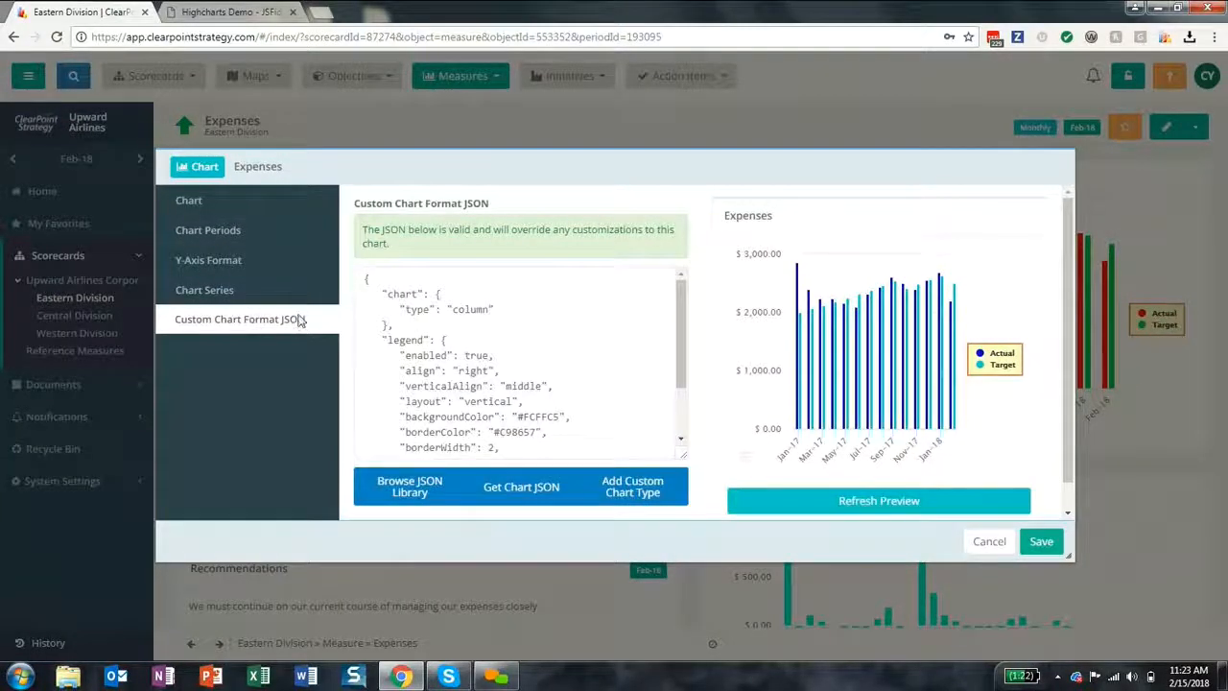
{"action": "left_click", "coordinate": [632, 494]}
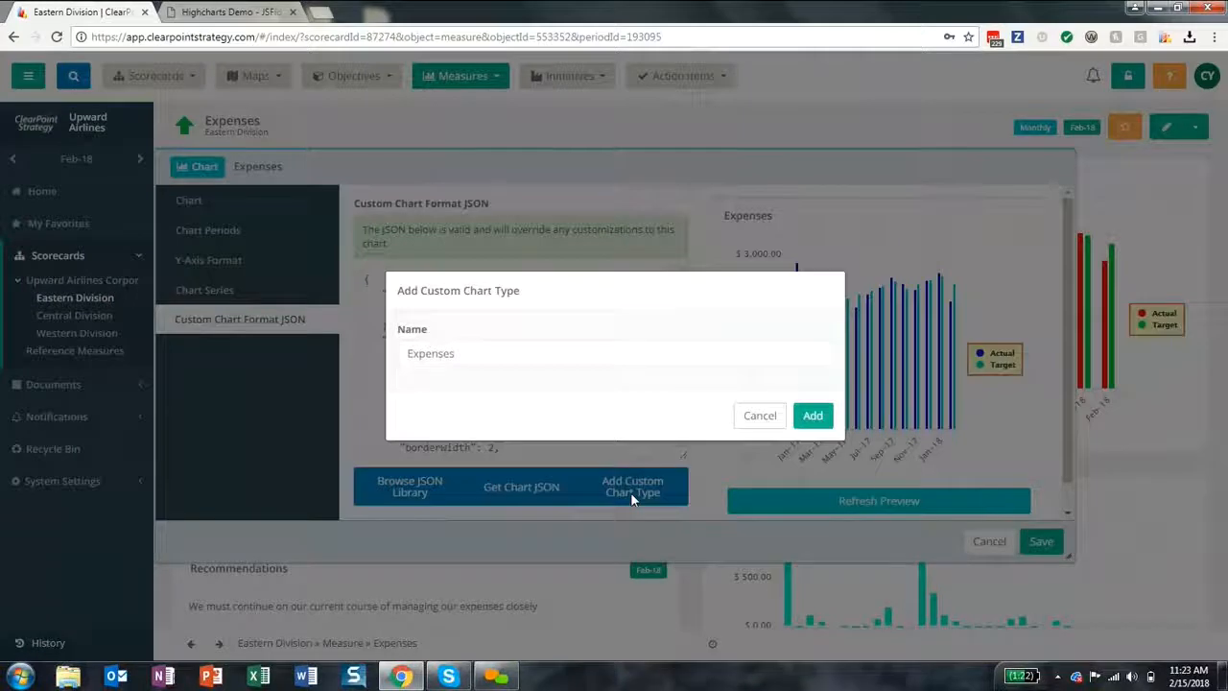
{"action": "left_click", "coordinate": [537, 355]}
{"action": "left_click_drag", "start_coordinate": [521, 358], "coordinate": [400, 353]}
{"action": "type", "text": "Right Midd"}
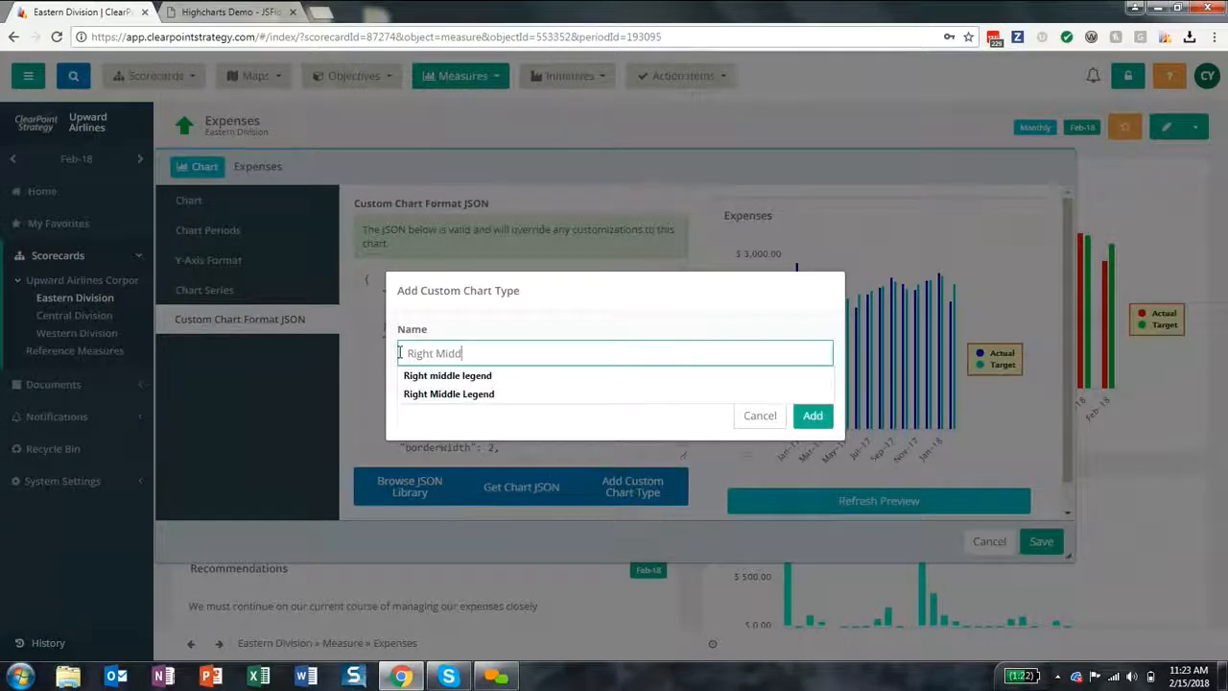
{"action": "type", "text": "le Legend"}
{"action": "left_click", "coordinate": [810, 418]}
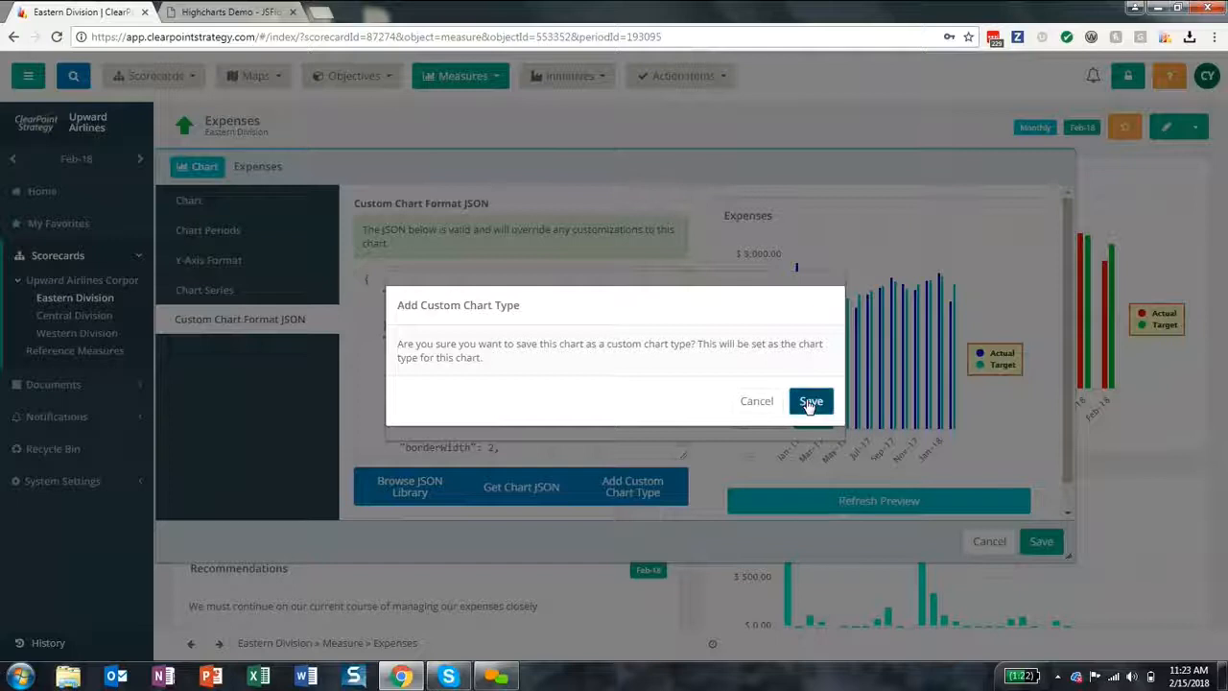
{"action": "left_click", "coordinate": [809, 402]}
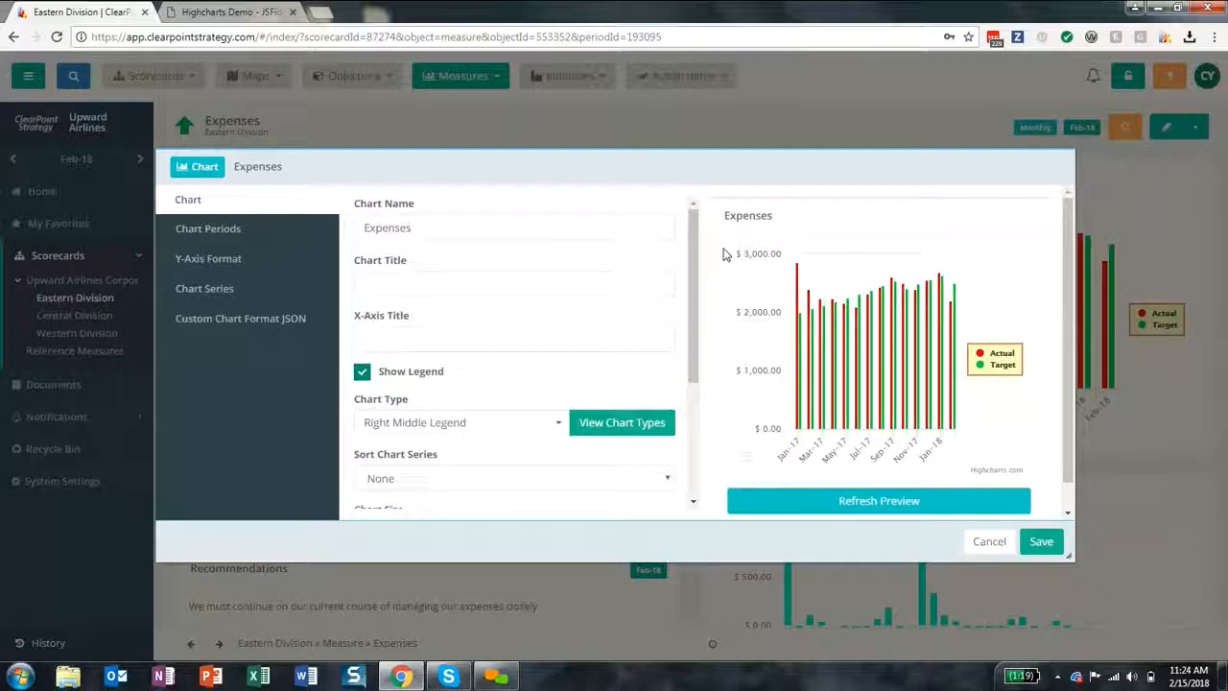
- Set the Actual series shape to Line in the Expenses chart, refresh the preview and save the chart
{"action": "left_click", "coordinate": [209, 292]}
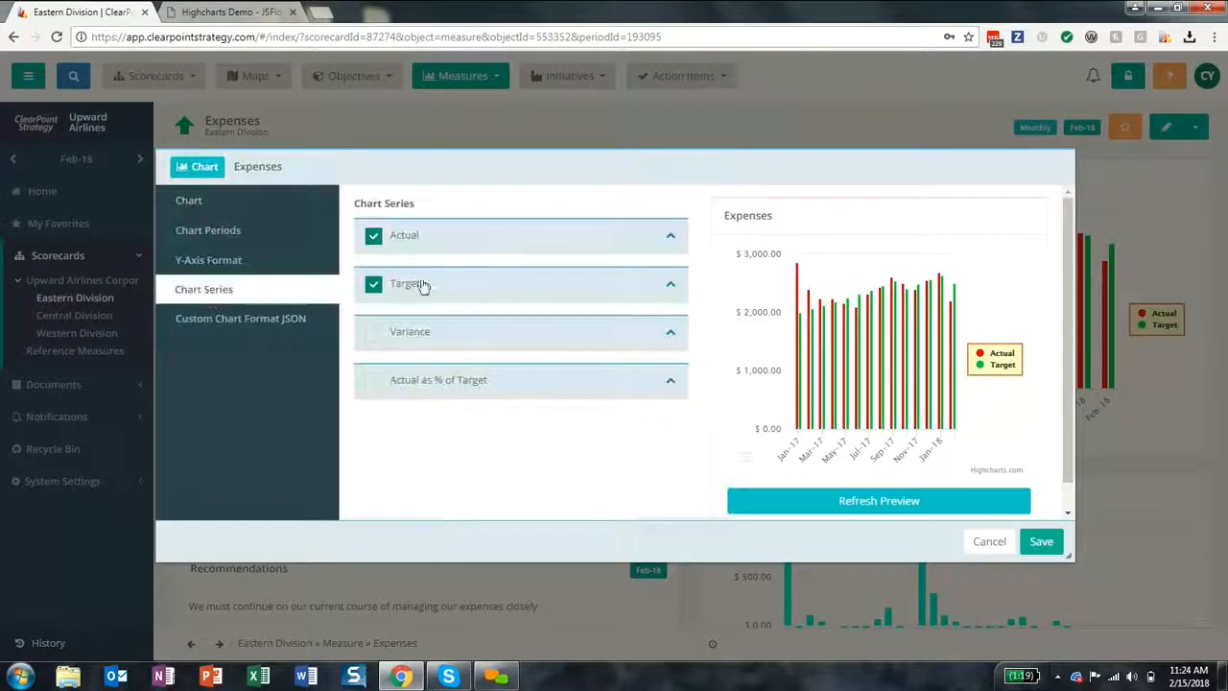
{"action": "left_click", "coordinate": [669, 240]}
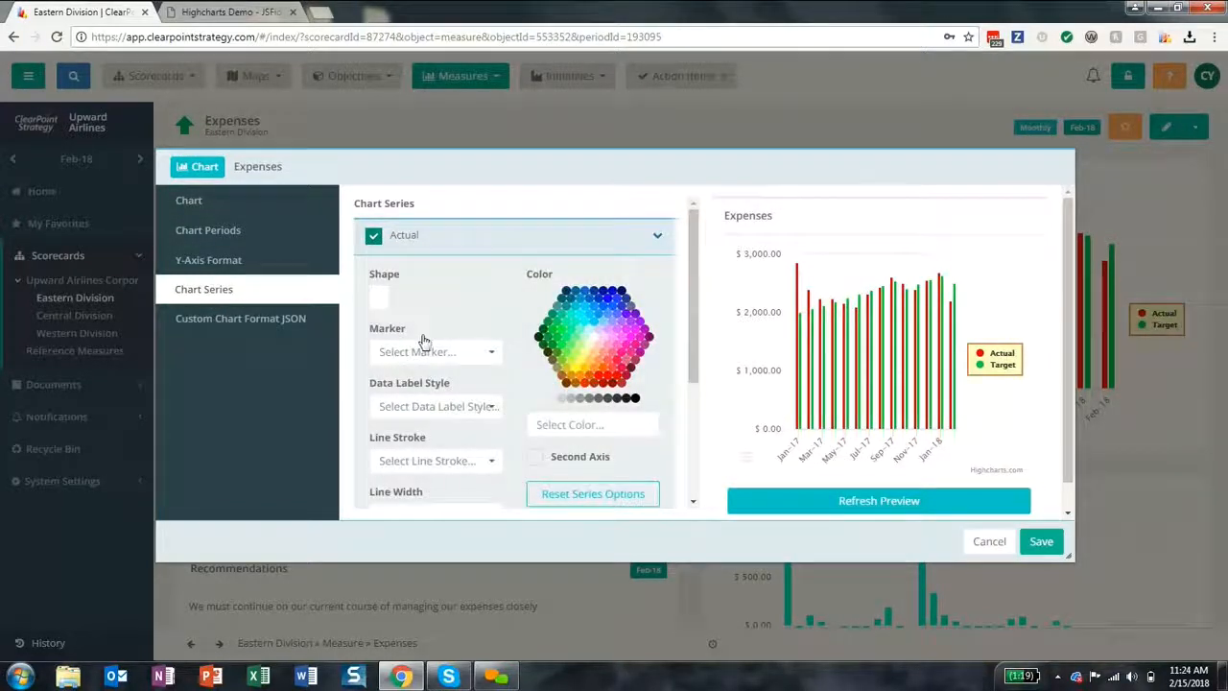
{"action": "left_click", "coordinate": [395, 301]}
{"action": "left_click", "coordinate": [394, 353]}
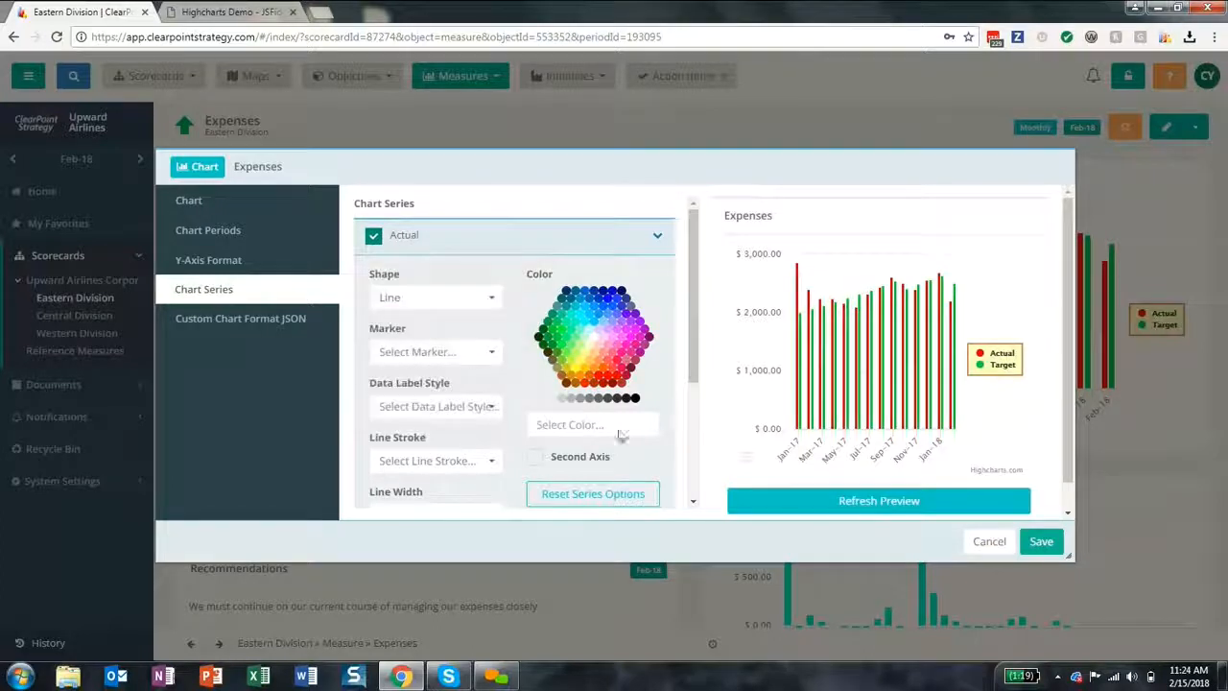
{"action": "left_click", "coordinate": [781, 499]}
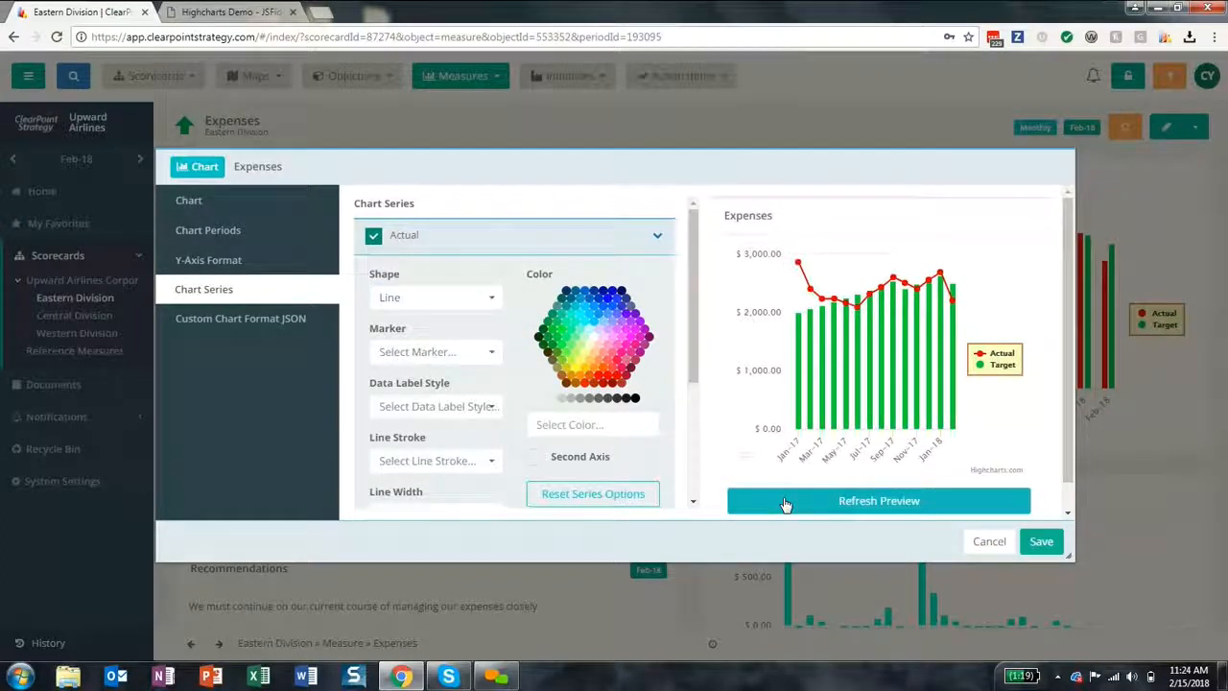
{"action": "left_click", "coordinate": [1043, 543]}
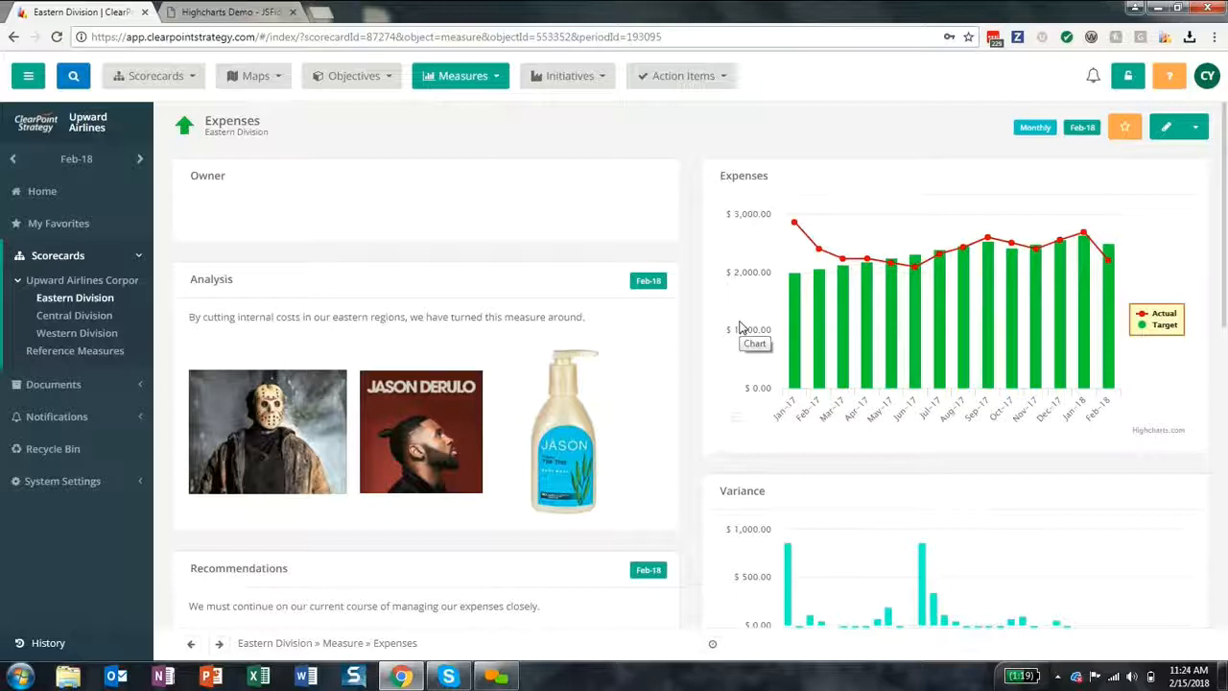
- Open the list of custom chart types in the Chart Options of the admin settings
{"action": "left_click", "coordinate": [34, 481]}
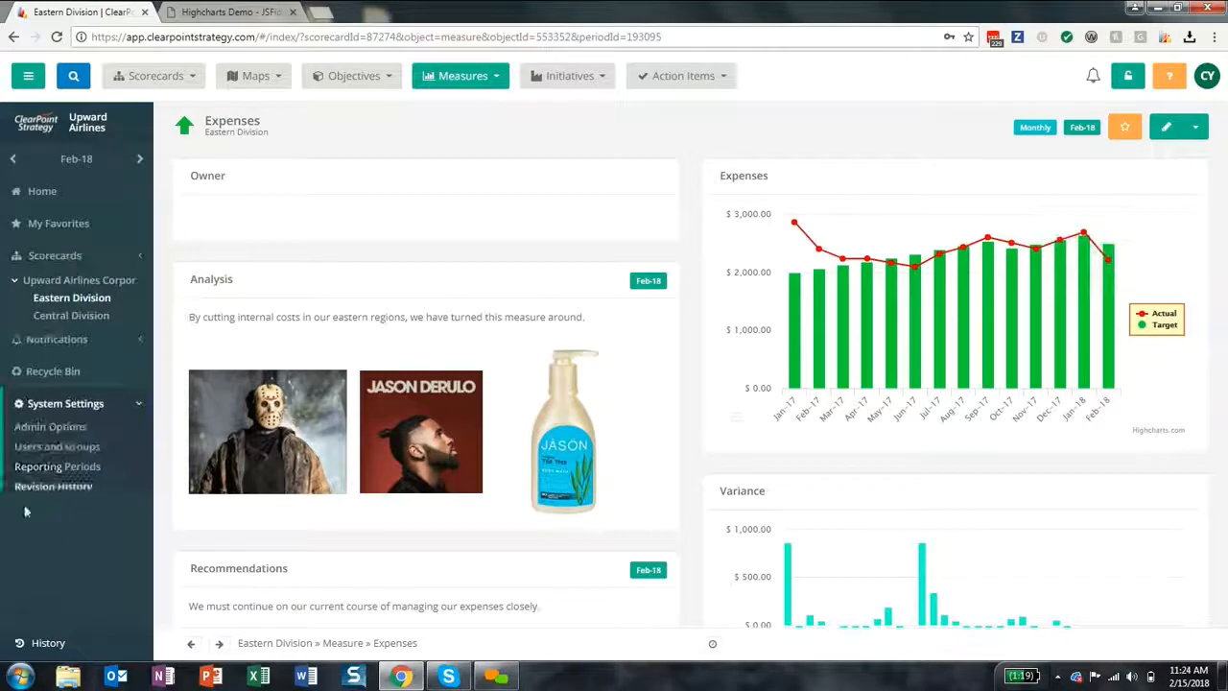
{"action": "left_click", "coordinate": [67, 413]}
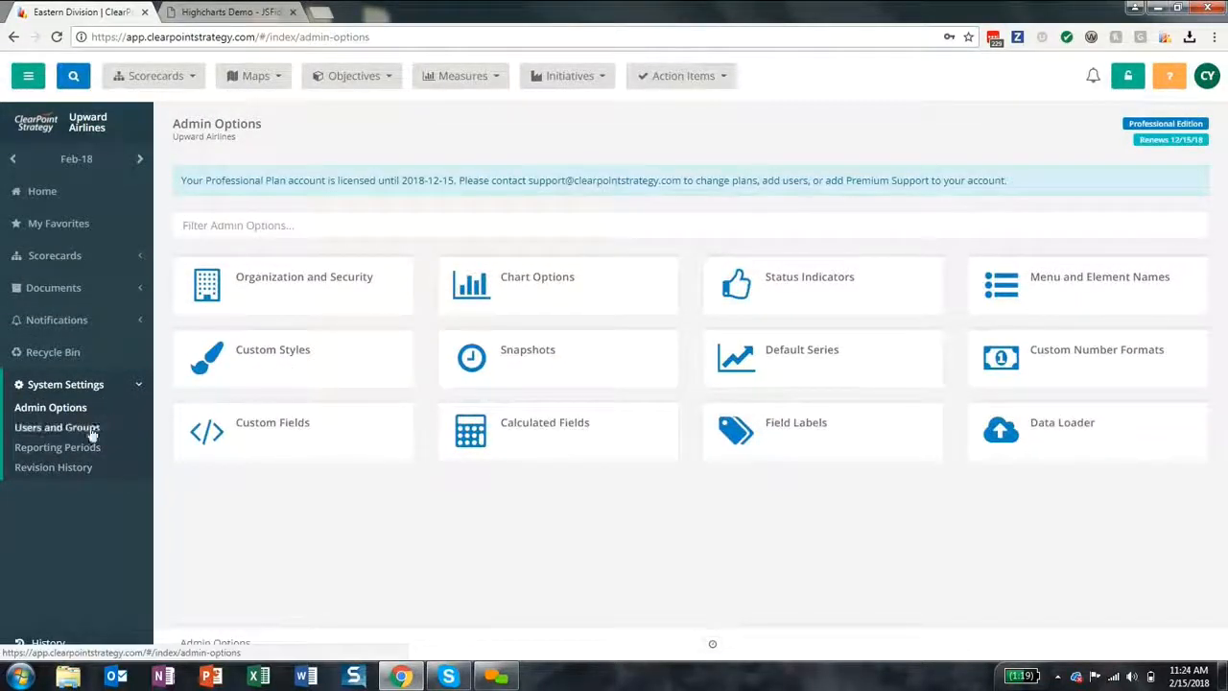
{"action": "left_click", "coordinate": [530, 288]}
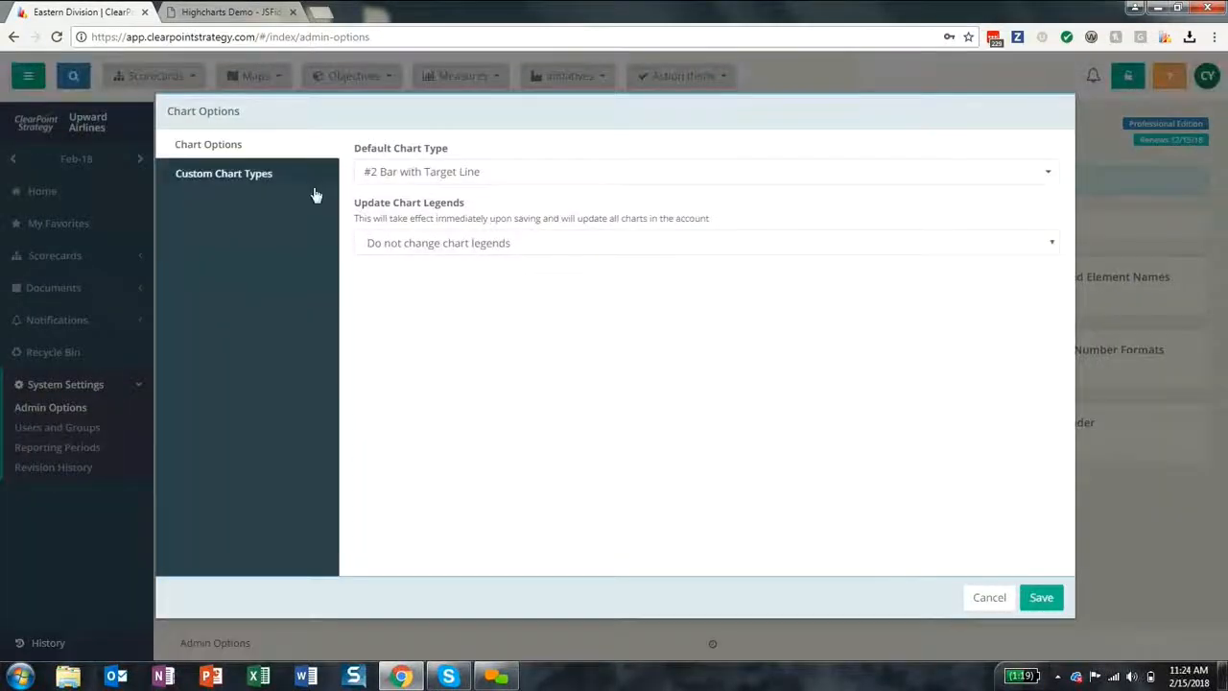
{"action": "left_click", "coordinate": [283, 179]}
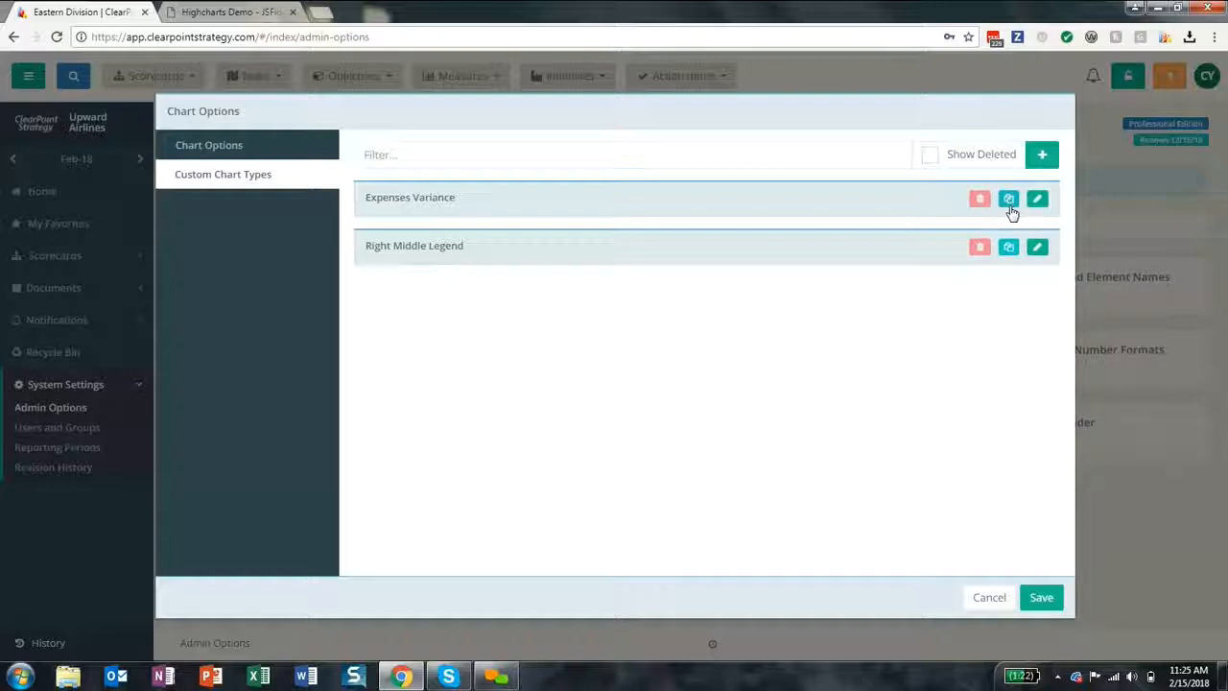
- Open the Right Middle Legend chart format for editing and review its JSON through to the legend's item style
{"action": "left_click", "coordinate": [1038, 251]}
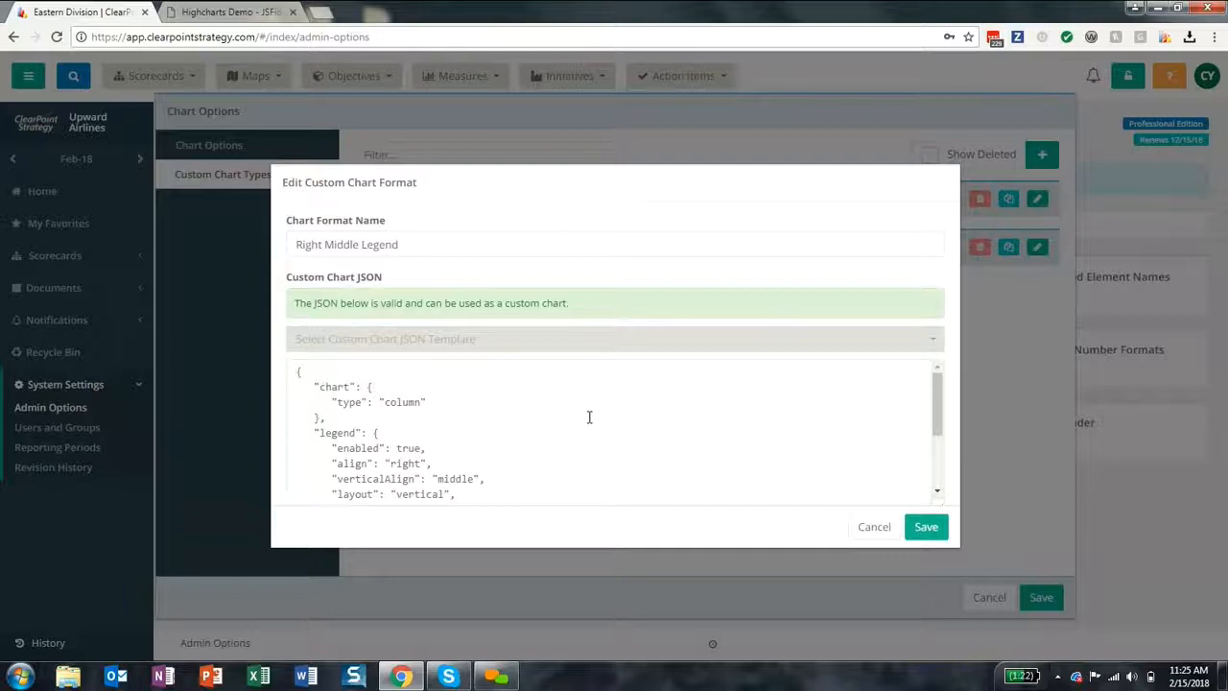
{"action": "scroll", "coordinate": [589, 416], "scroll_direction": "down", "scroll_amount": 2}
{"action": "scroll", "coordinate": [589, 417], "scroll_direction": "down", "scroll_amount": 1}
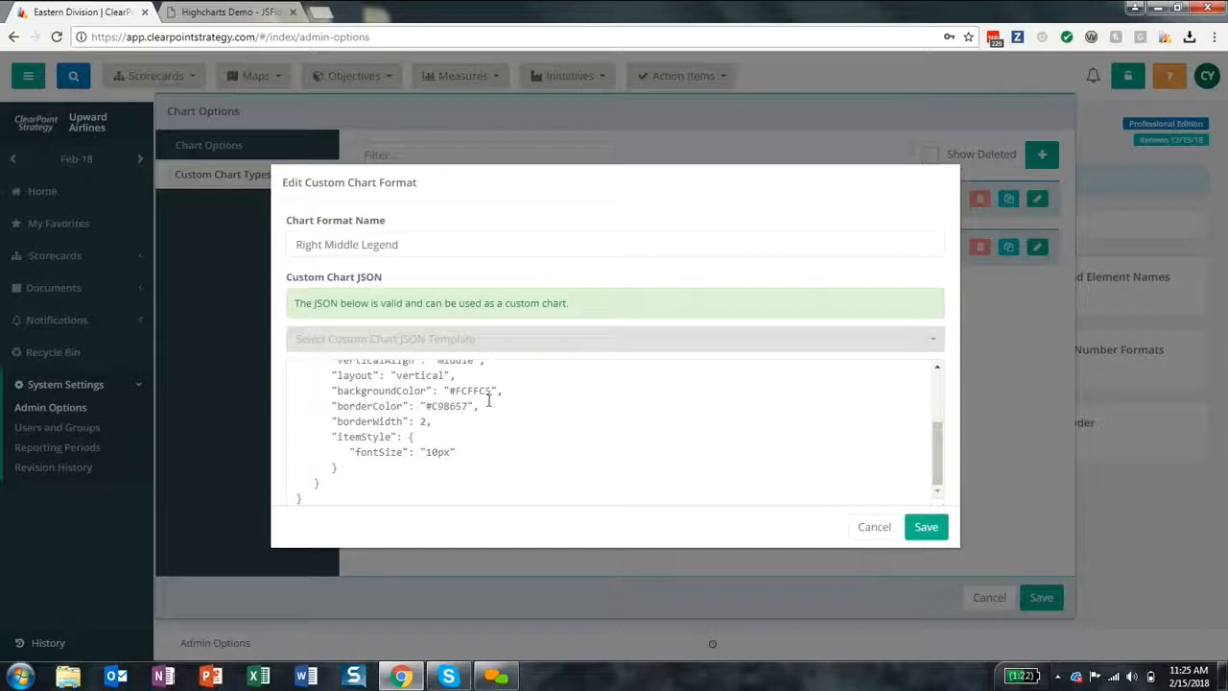
- Set the legend's backgroundColor to #FFFFFF and borderColor to #000000 in the Right Middle Legend format, and save the chart options
{"action": "left_click_drag", "start_coordinate": [490, 390], "coordinate": [463, 393]}
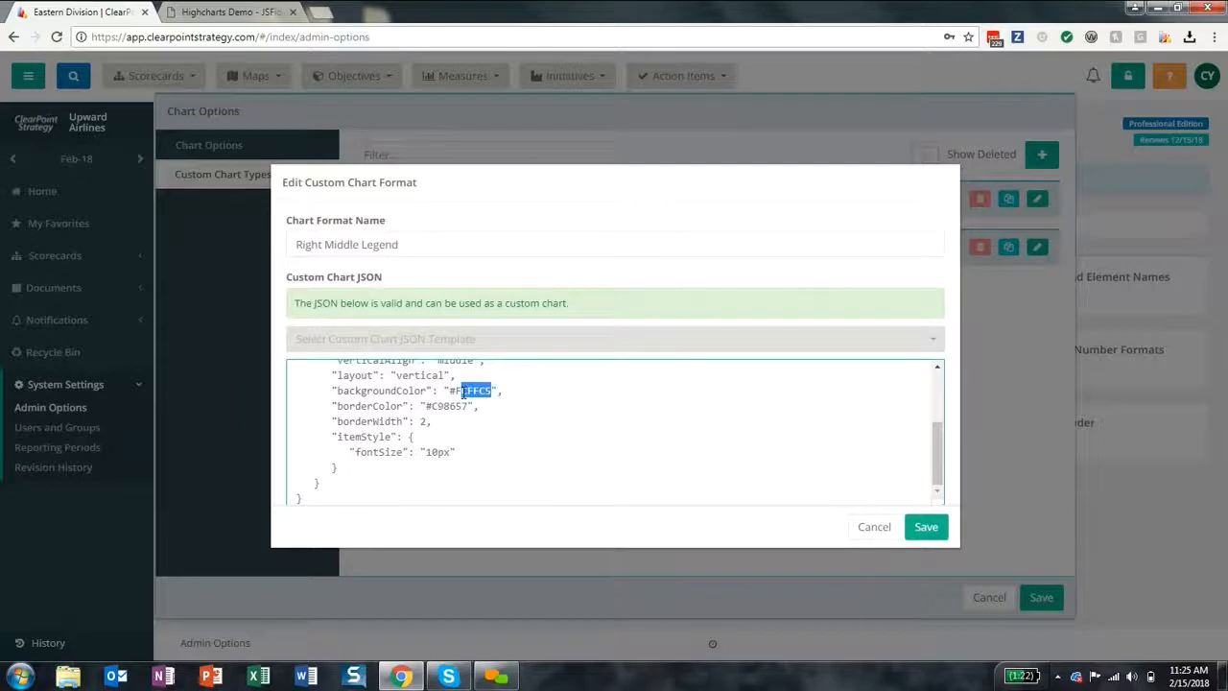
{"action": "type", "text": "FFFFFF"}
{"action": "left_click_drag", "start_coordinate": [470, 406], "coordinate": [435, 411]}
{"action": "type", "text": "000000"}
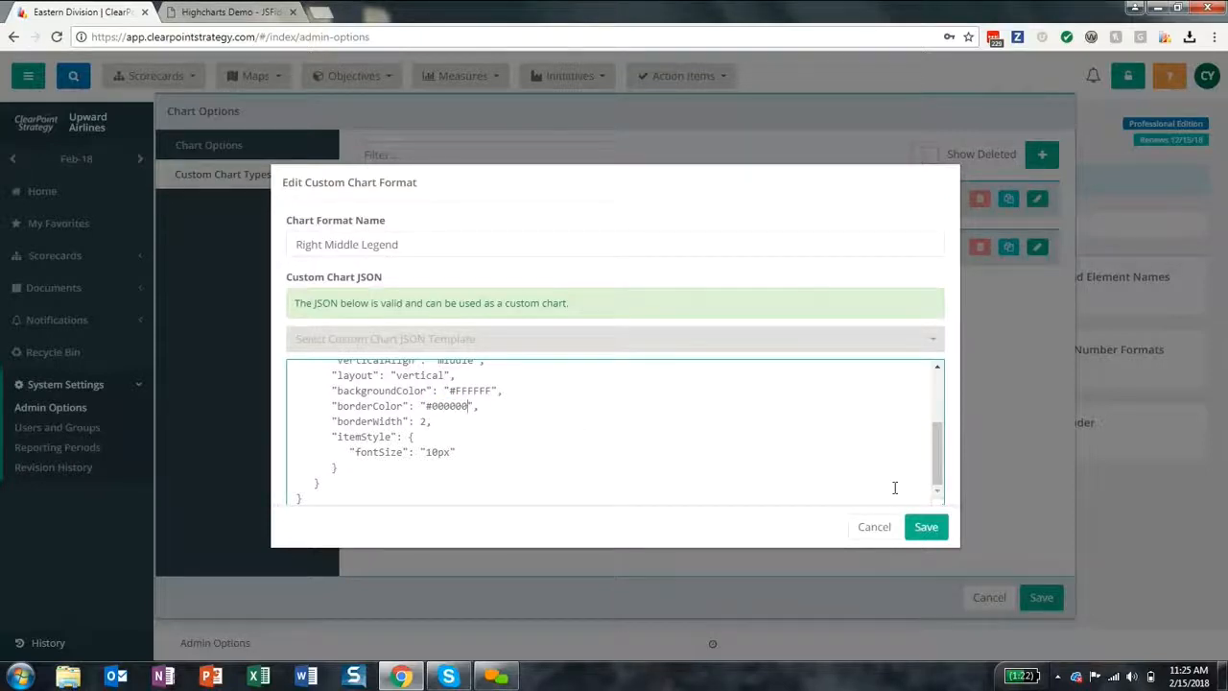
{"action": "left_click", "coordinate": [924, 528]}
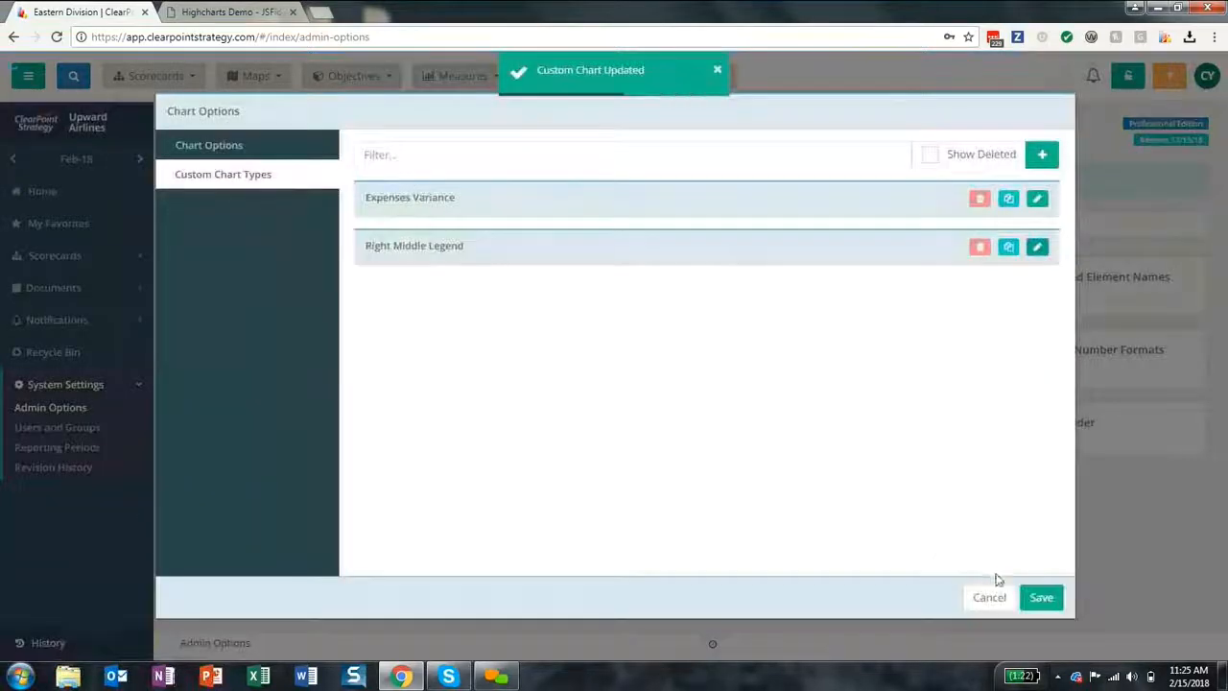
{"action": "left_click", "coordinate": [1040, 598]}
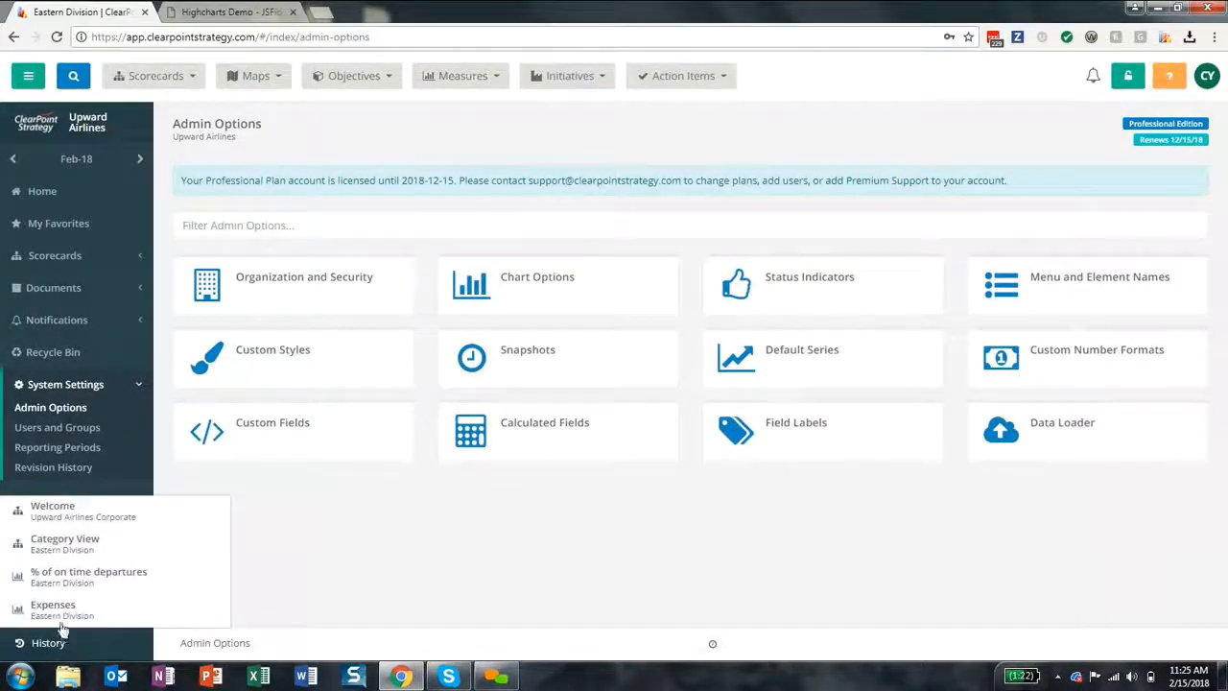
- Return to the Expenses measure and load the Variance chart's full JSON into its custom chart format
{"action": "left_click", "coordinate": [60, 607]}
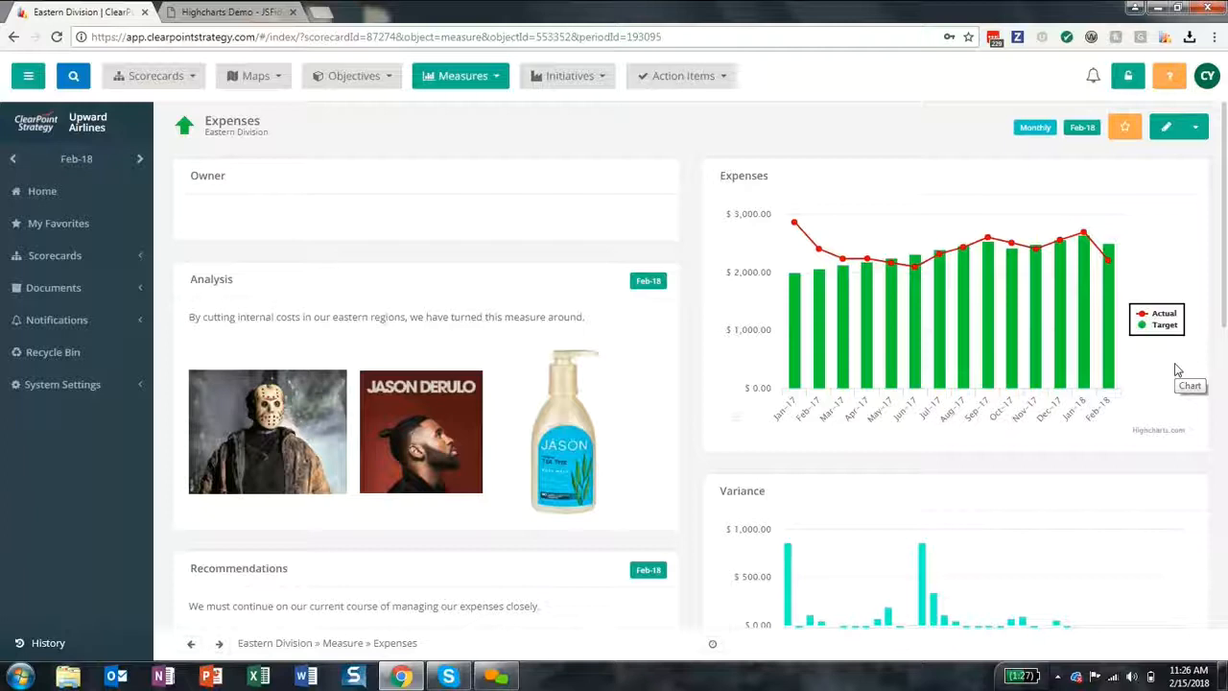
{"action": "left_click", "coordinate": [993, 503]}
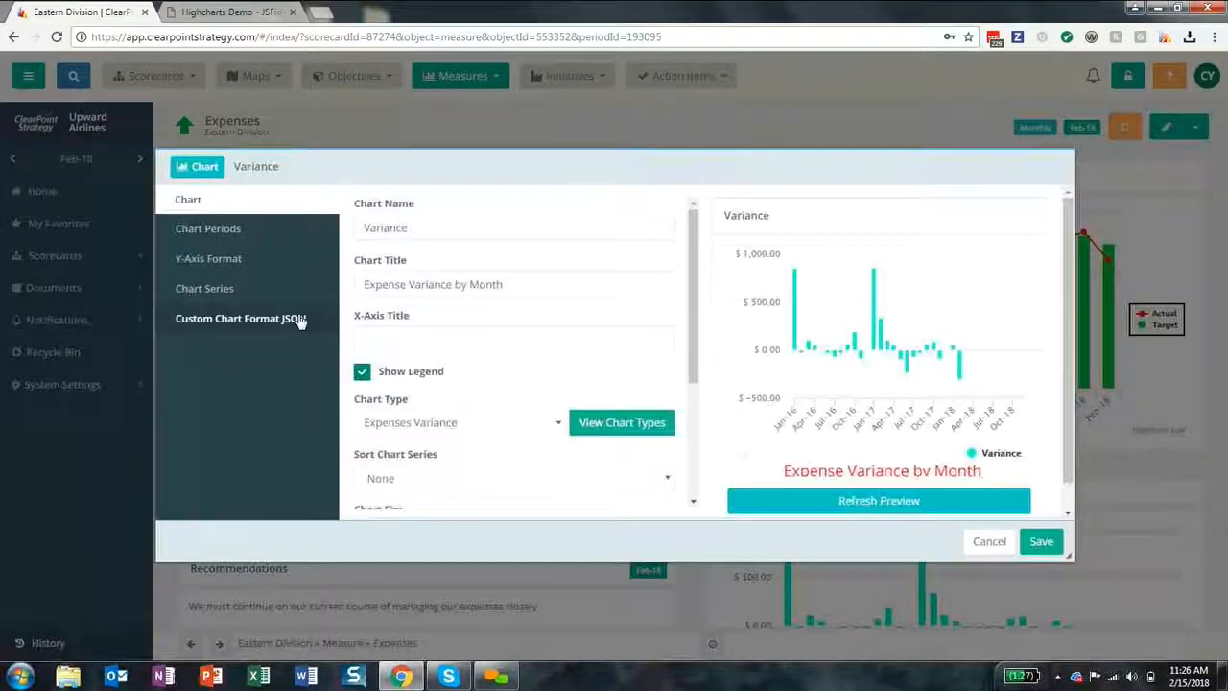
{"action": "left_click", "coordinate": [331, 320]}
{"action": "left_click", "coordinate": [521, 486]}
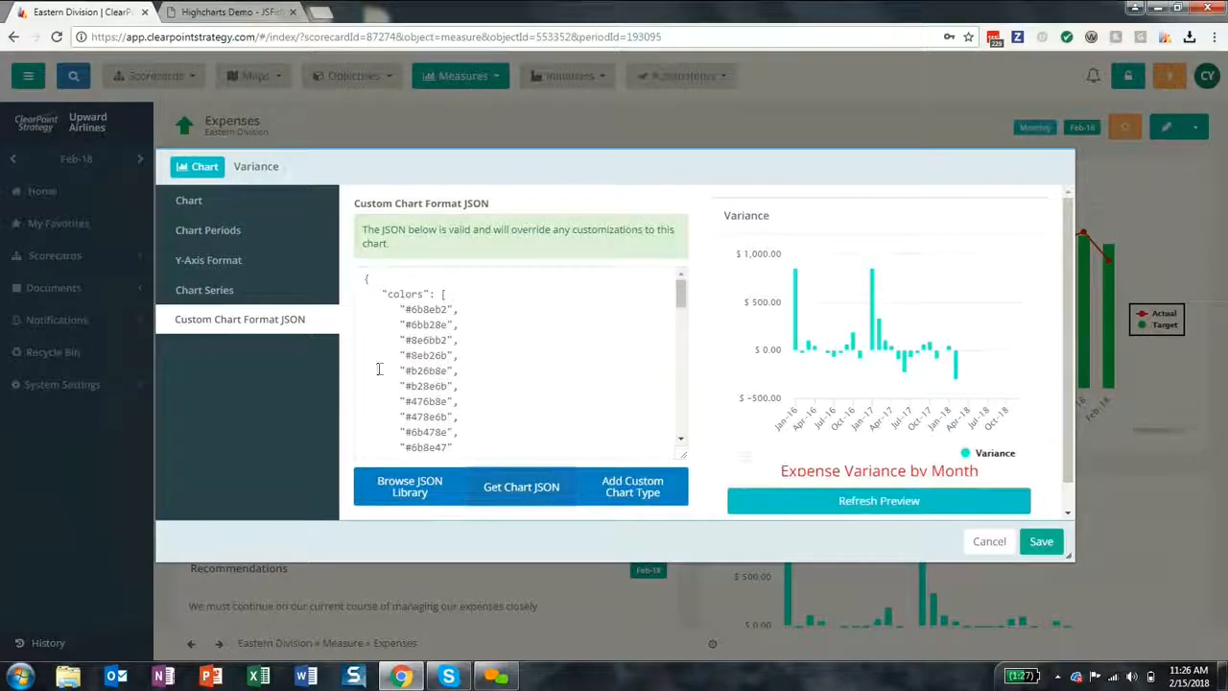
- Clear the Variance chart's custom JSON, expand the options of its Variance series, and save the chart
{"action": "left_click", "coordinate": [464, 429]}
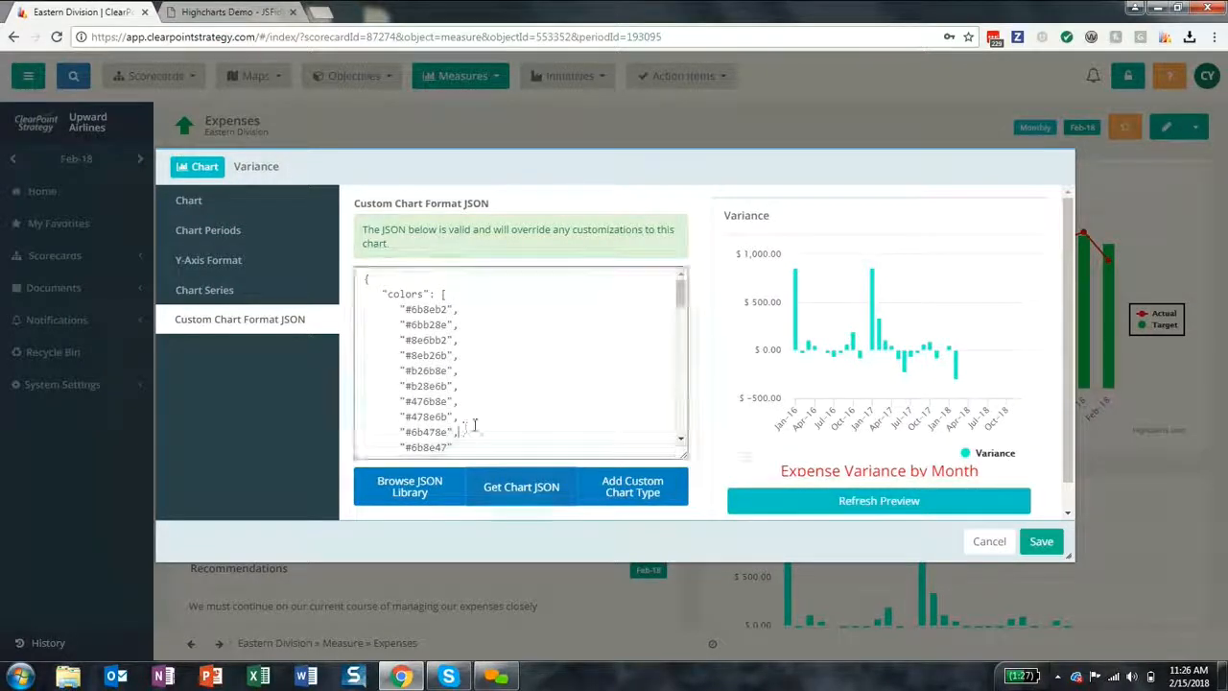
{"action": "key", "text": "ctrl+a"}
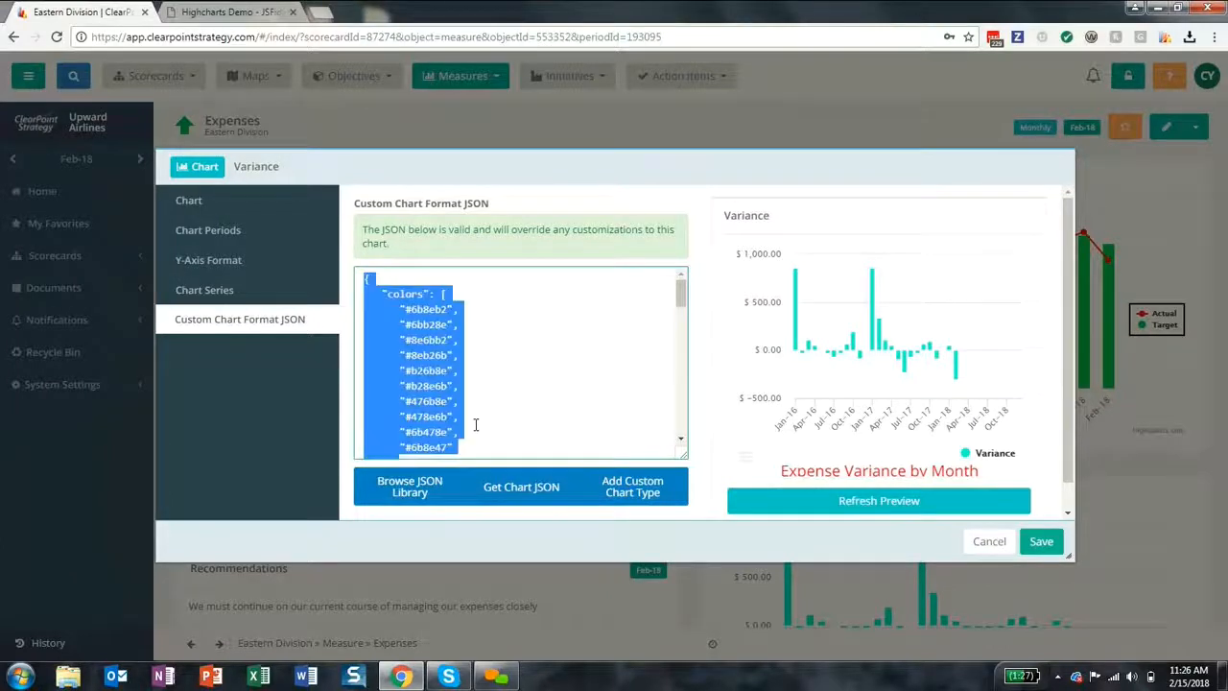
{"action": "key", "text": "Delete"}
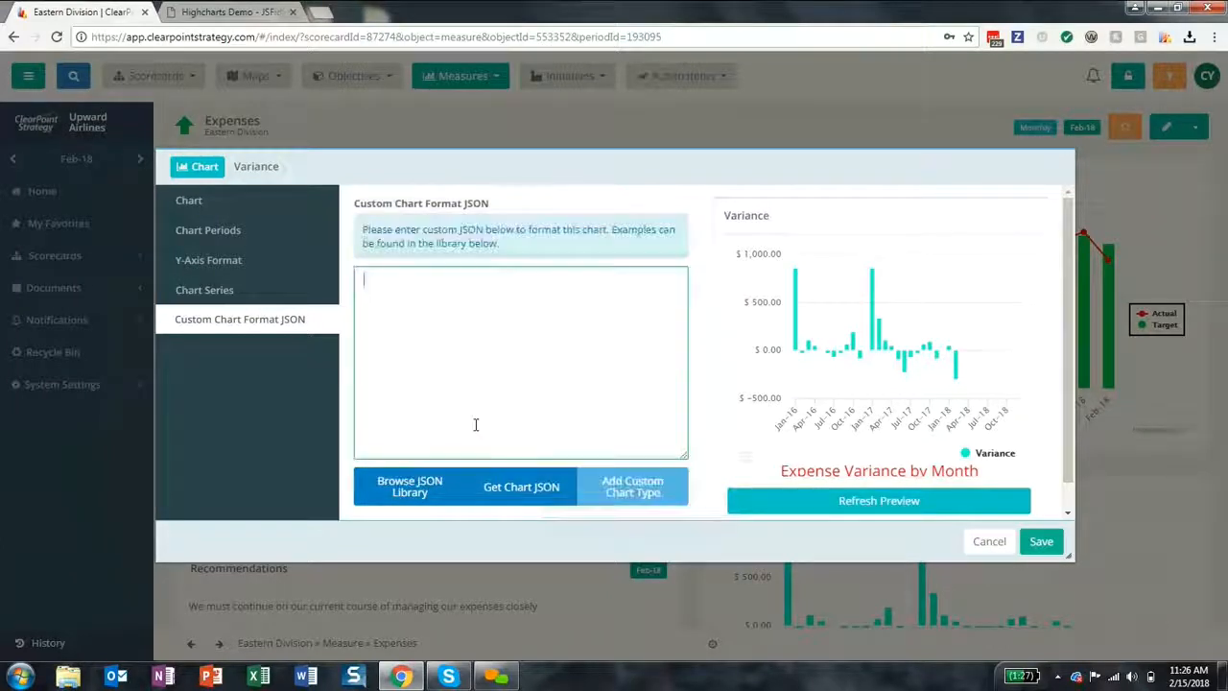
{"action": "left_click", "coordinate": [280, 289]}
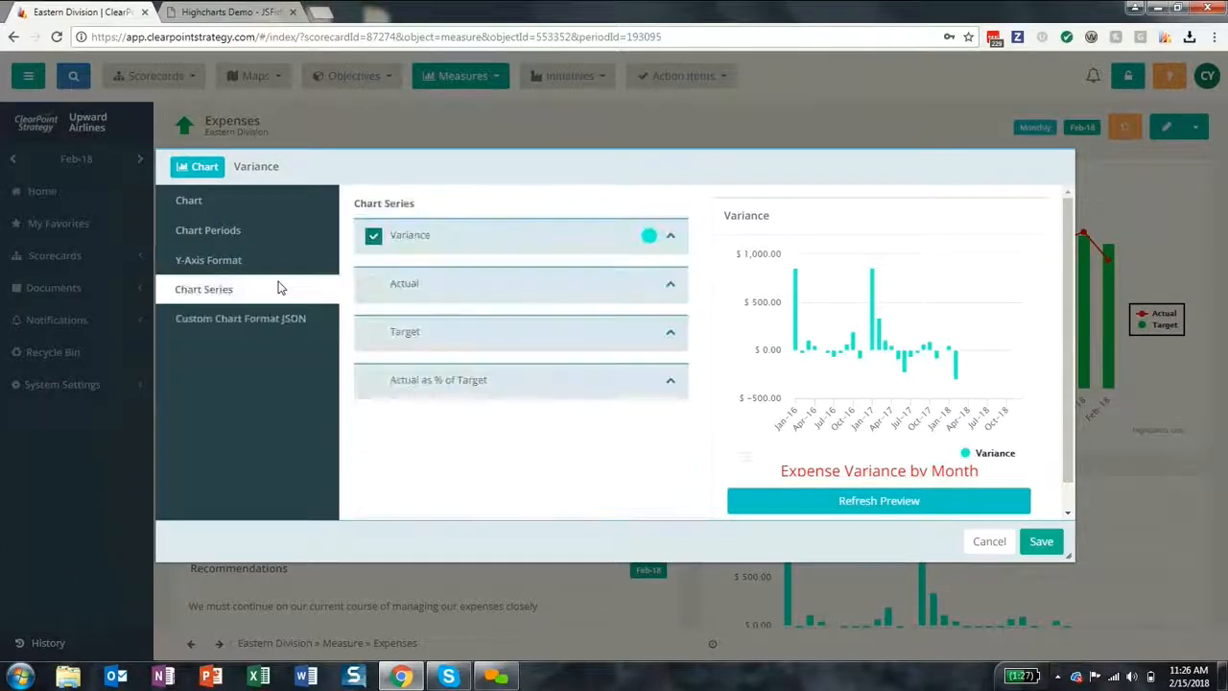
{"action": "left_click", "coordinate": [671, 238]}
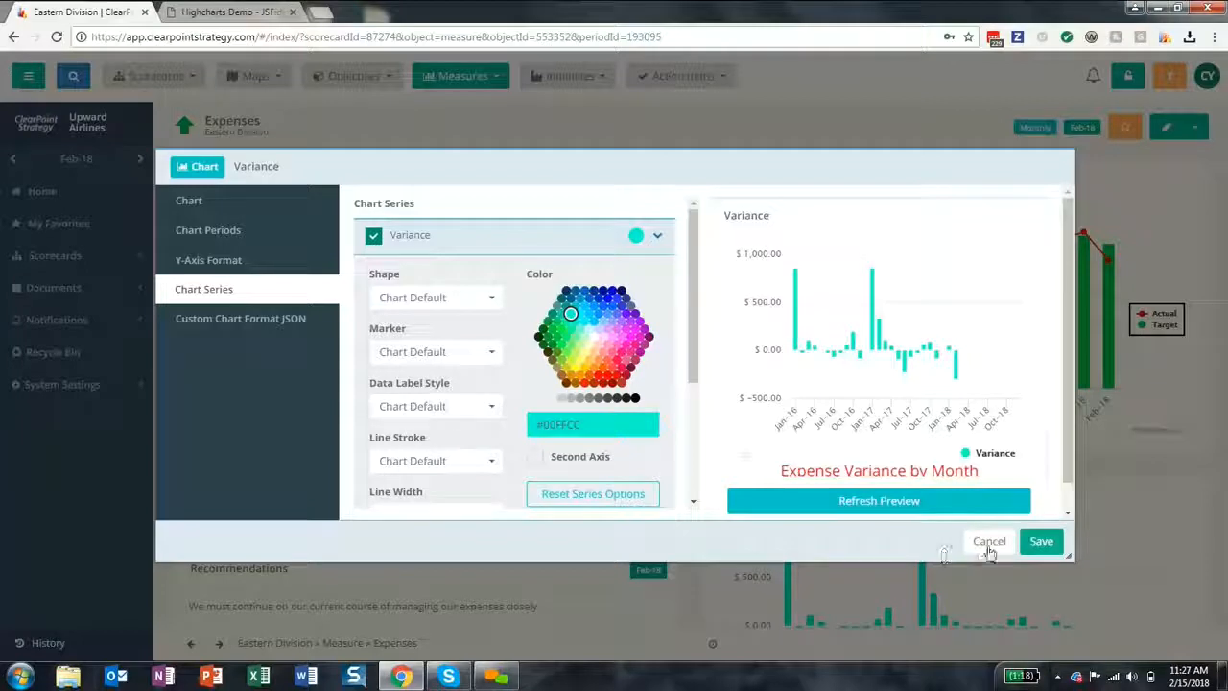
{"action": "left_click", "coordinate": [1041, 543]}
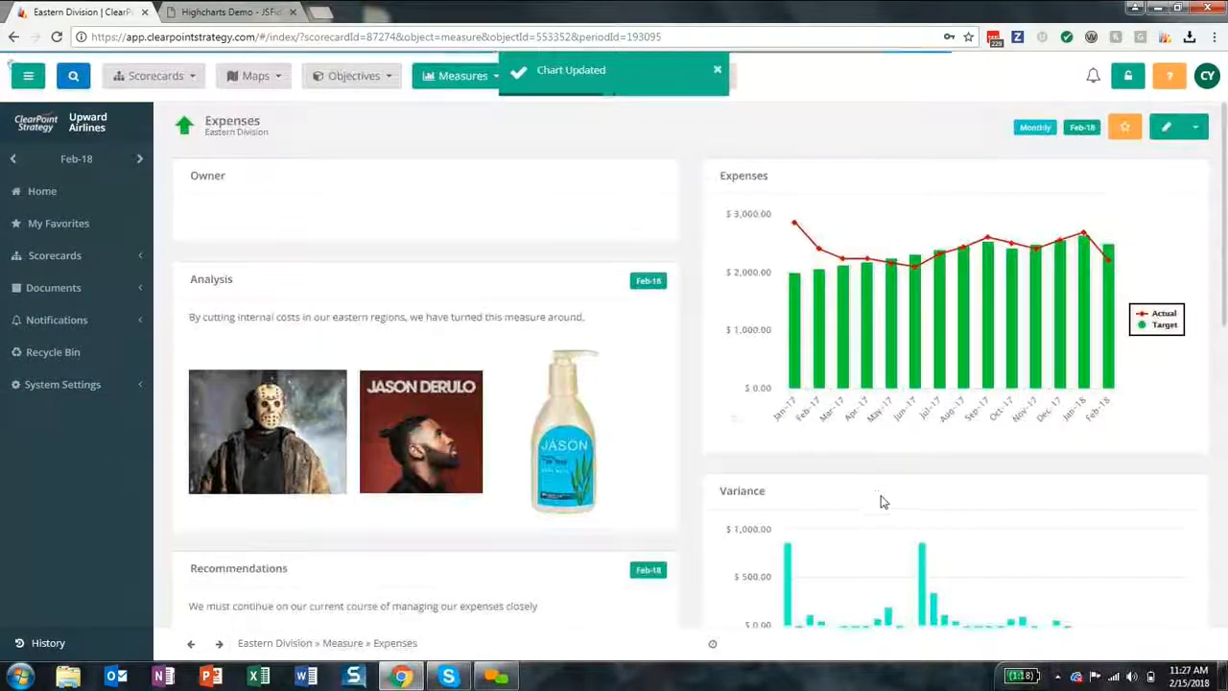
- Preview the Variance chart with the #1 Bar chart type and discard the change
{"action": "scroll", "coordinate": [882, 502], "scroll_direction": "down", "scroll_amount": 2}
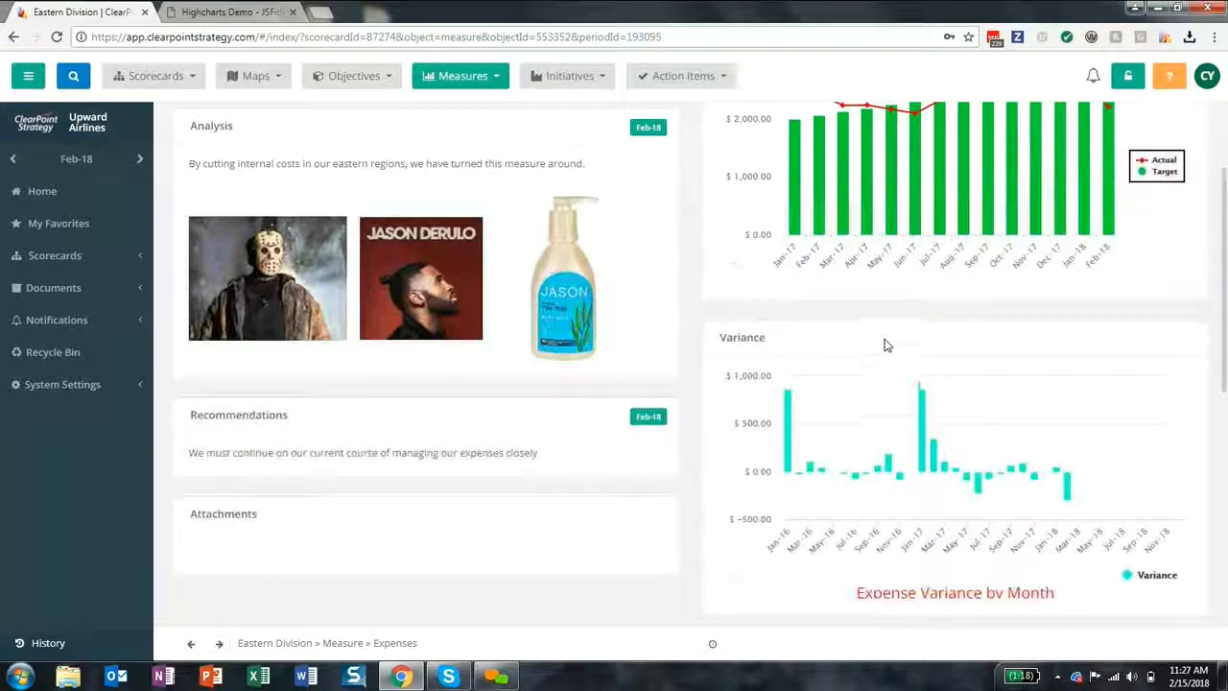
{"action": "left_click", "coordinate": [886, 345]}
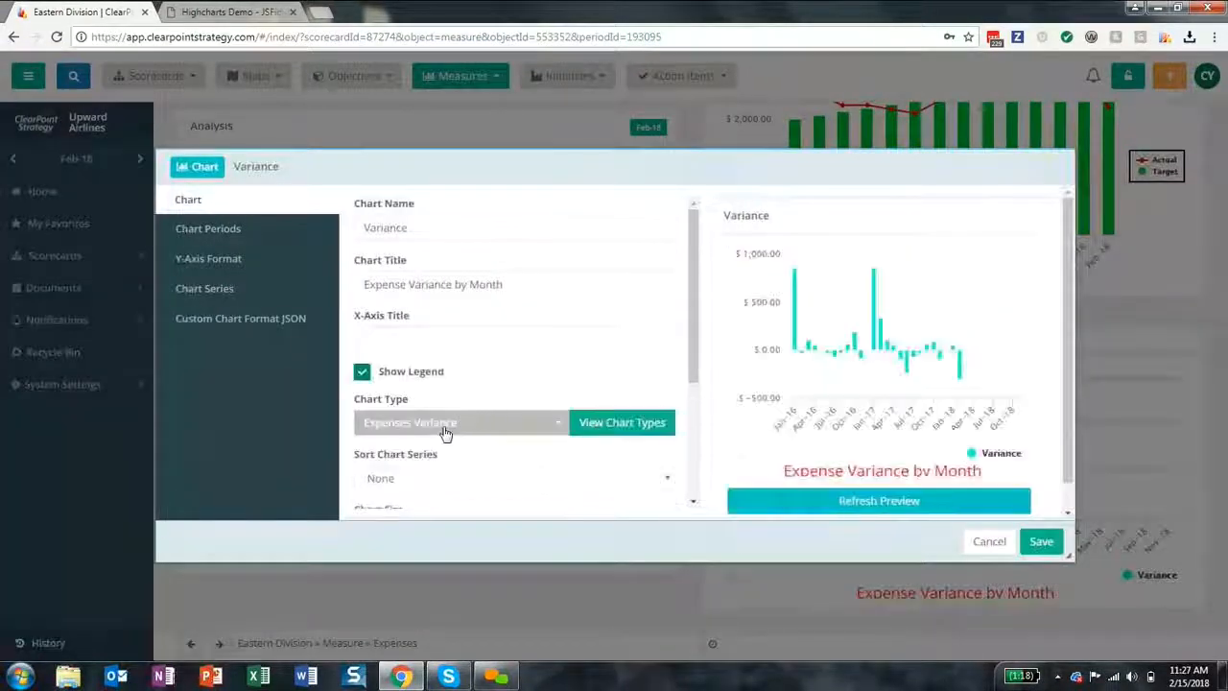
{"action": "left_click", "coordinate": [444, 431]}
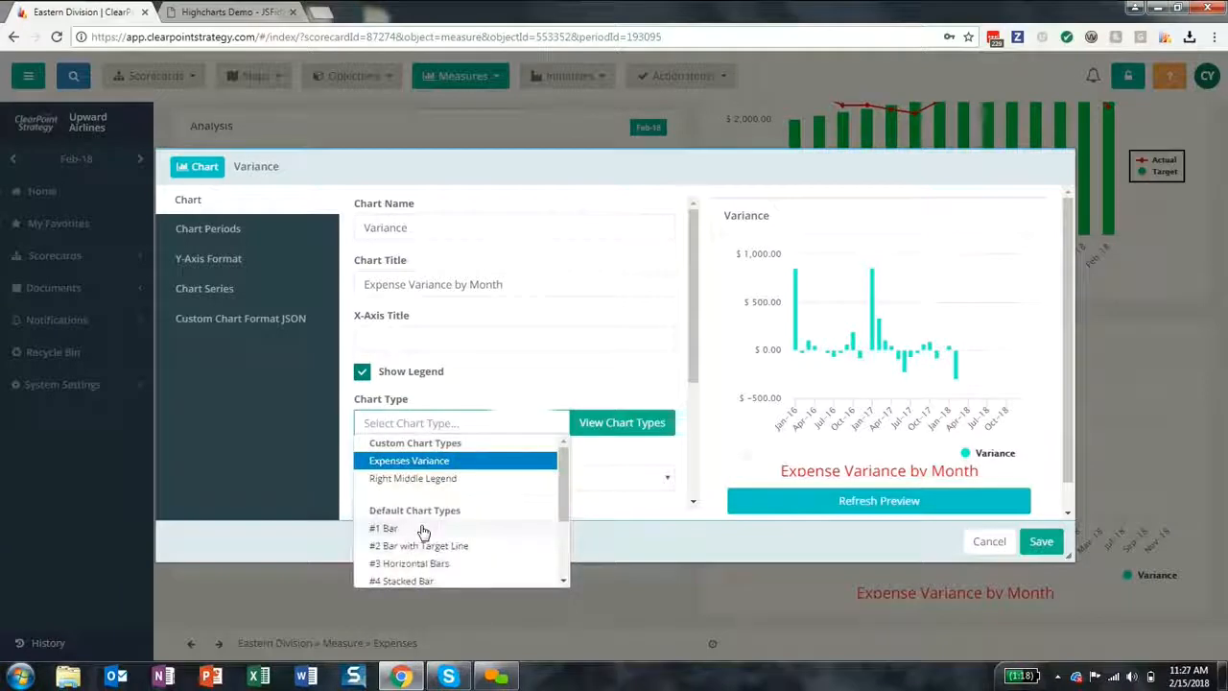
{"action": "left_click", "coordinate": [422, 529]}
{"action": "left_click", "coordinate": [804, 507]}
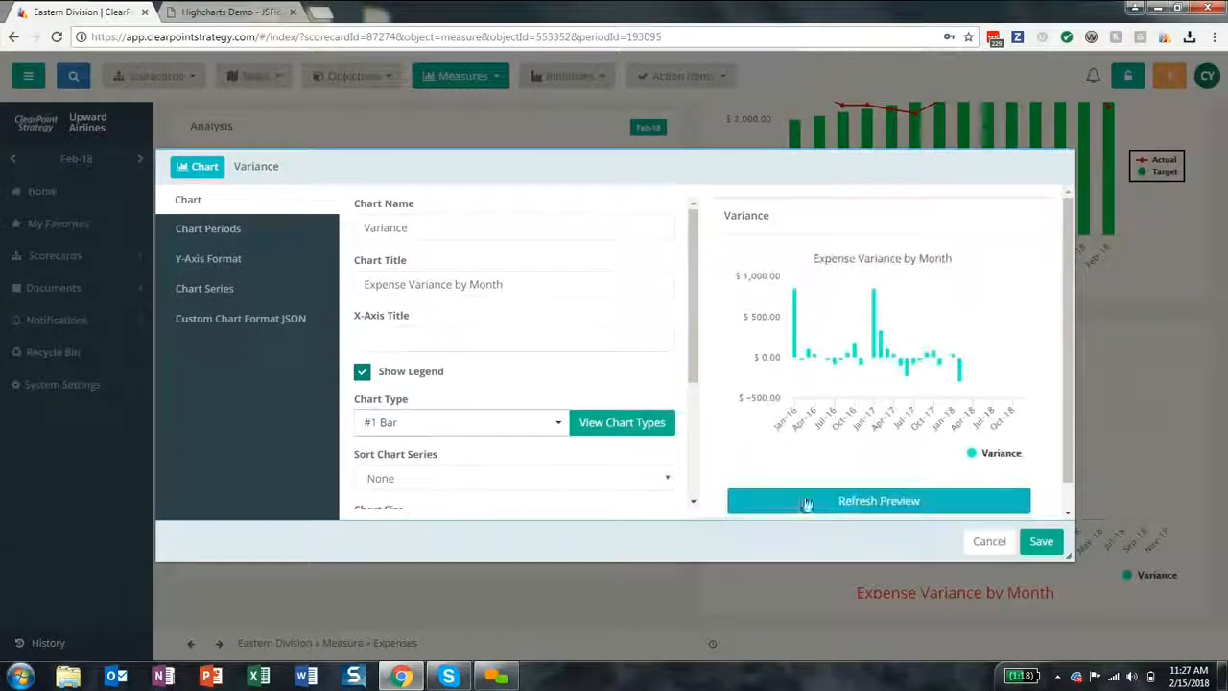
{"action": "left_click", "coordinate": [1020, 499]}
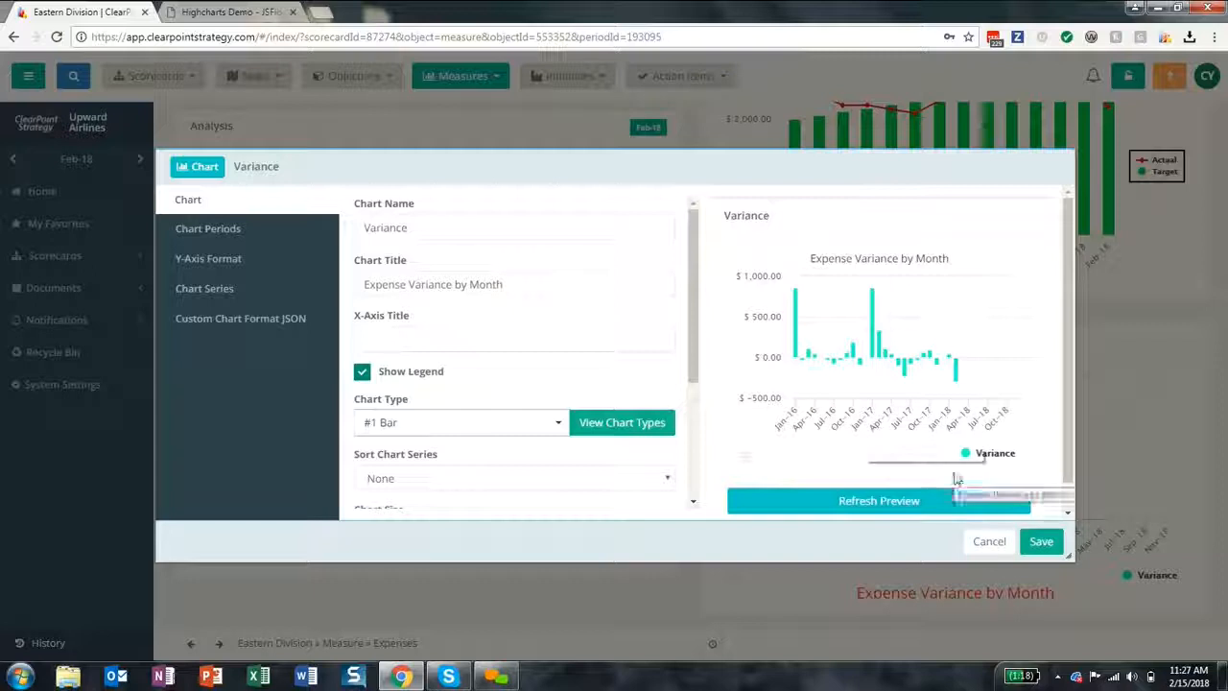
{"action": "left_click", "coordinate": [989, 543]}
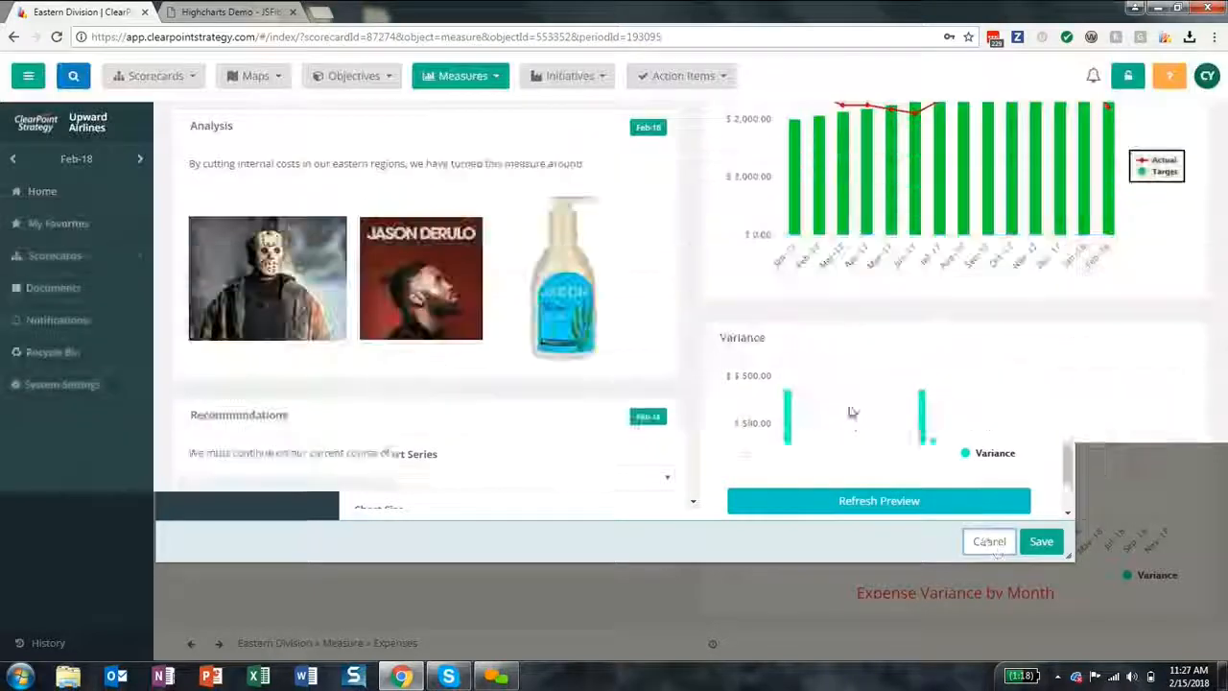
- Open the Revenue measure and load the Revenue (Eastern) chart's full JSON into its custom chart format
{"action": "left_click", "coordinate": [475, 77]}
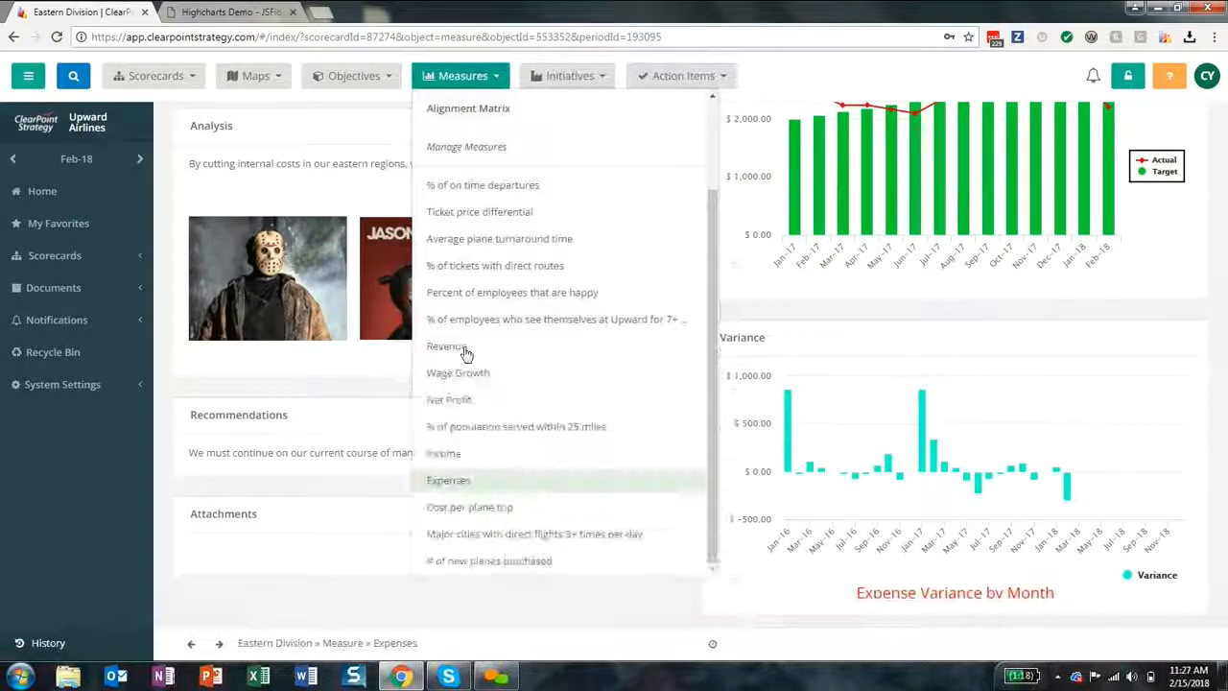
{"action": "left_click", "coordinate": [467, 350]}
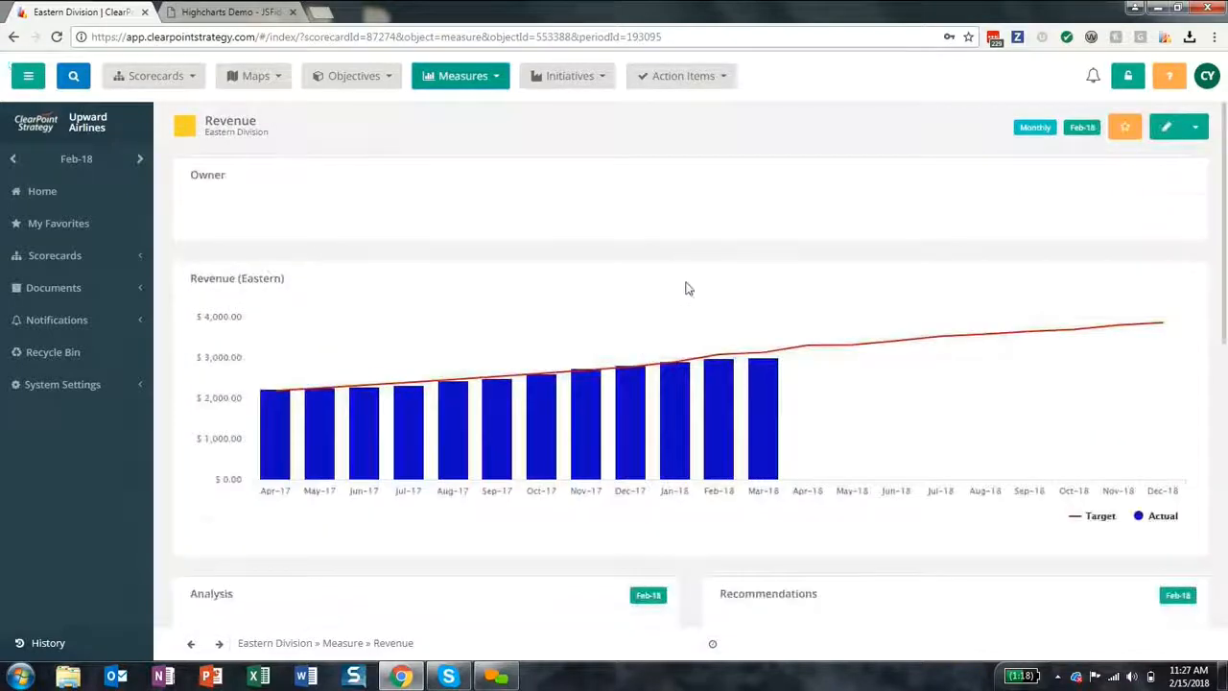
{"action": "left_click", "coordinate": [685, 288]}
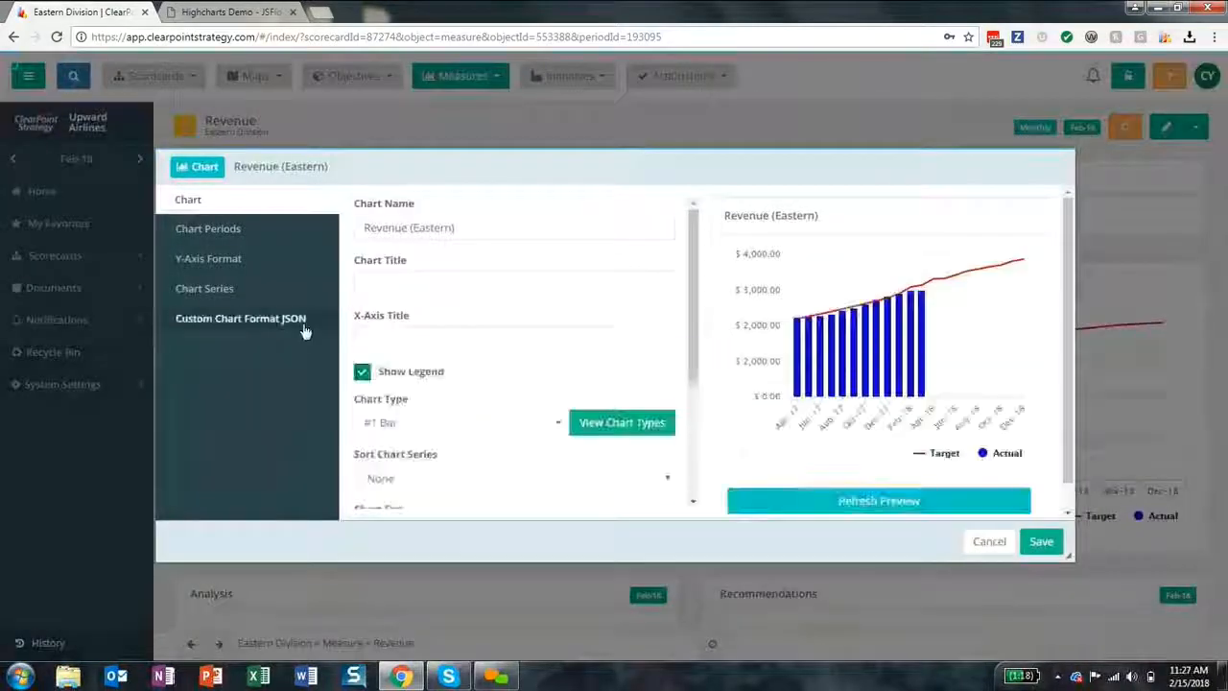
{"action": "left_click", "coordinate": [305, 330]}
{"action": "left_click", "coordinate": [533, 488]}
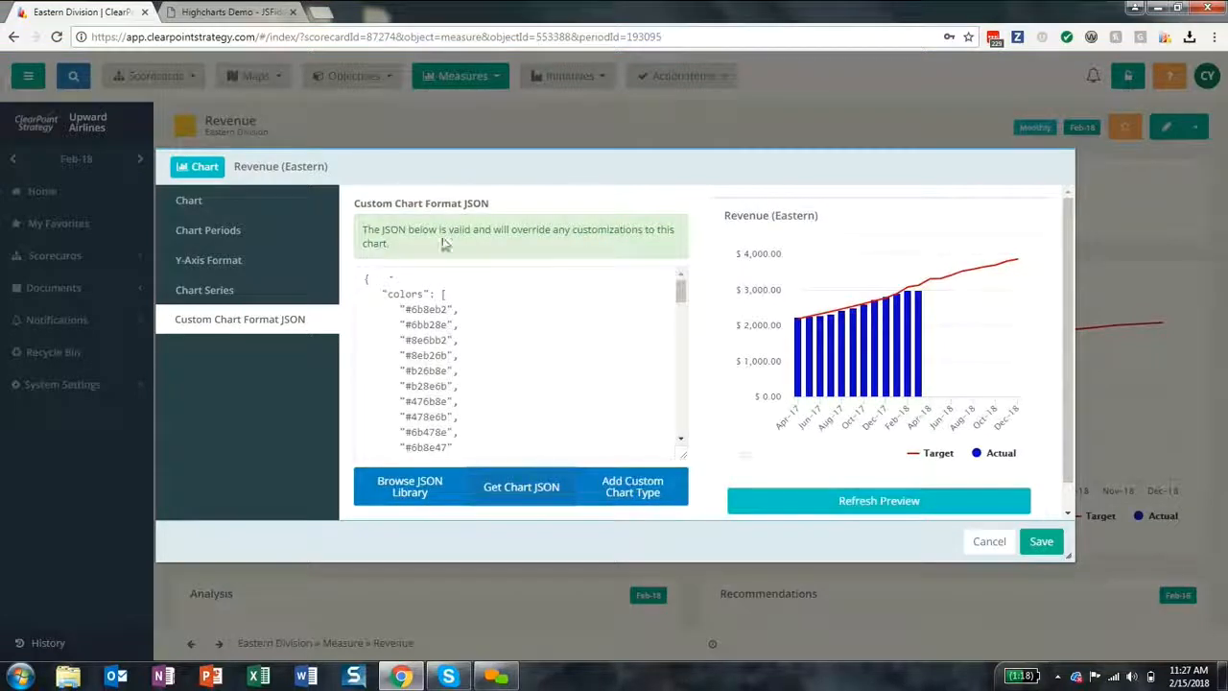
- Clear the Revenue (Eastern) chart's custom JSON, view its series and period settings, and close the chart without saving
{"action": "left_click", "coordinate": [474, 344]}
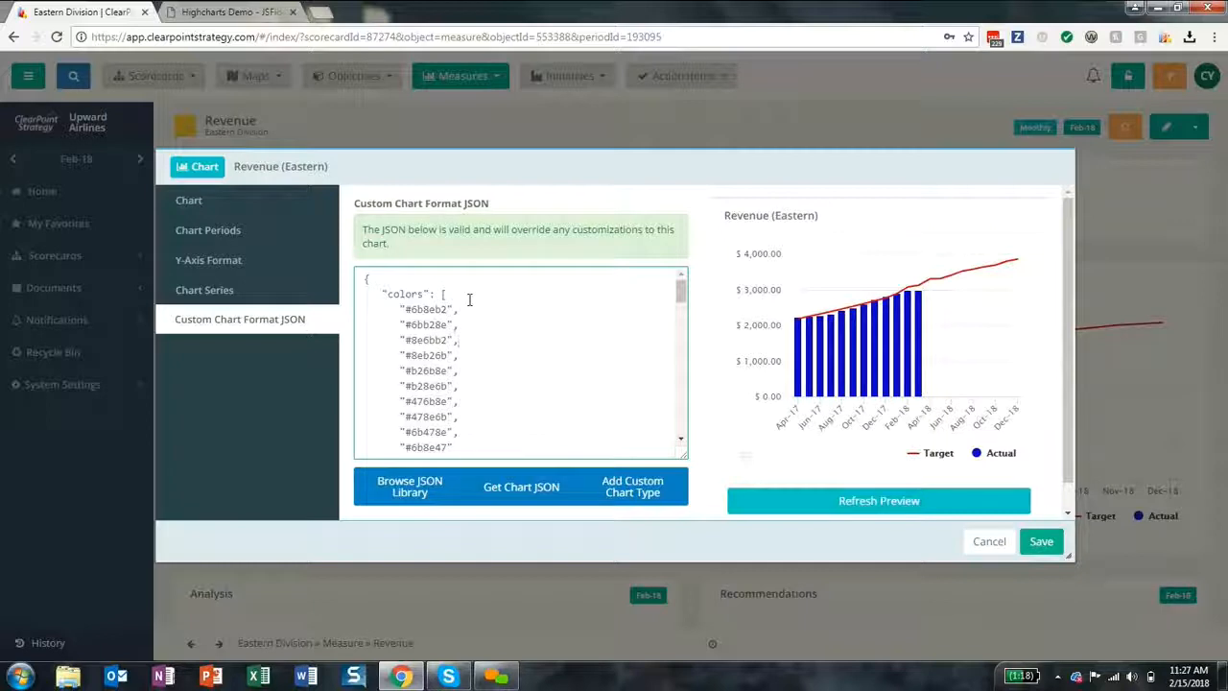
{"action": "key", "text": "ctrl+a"}
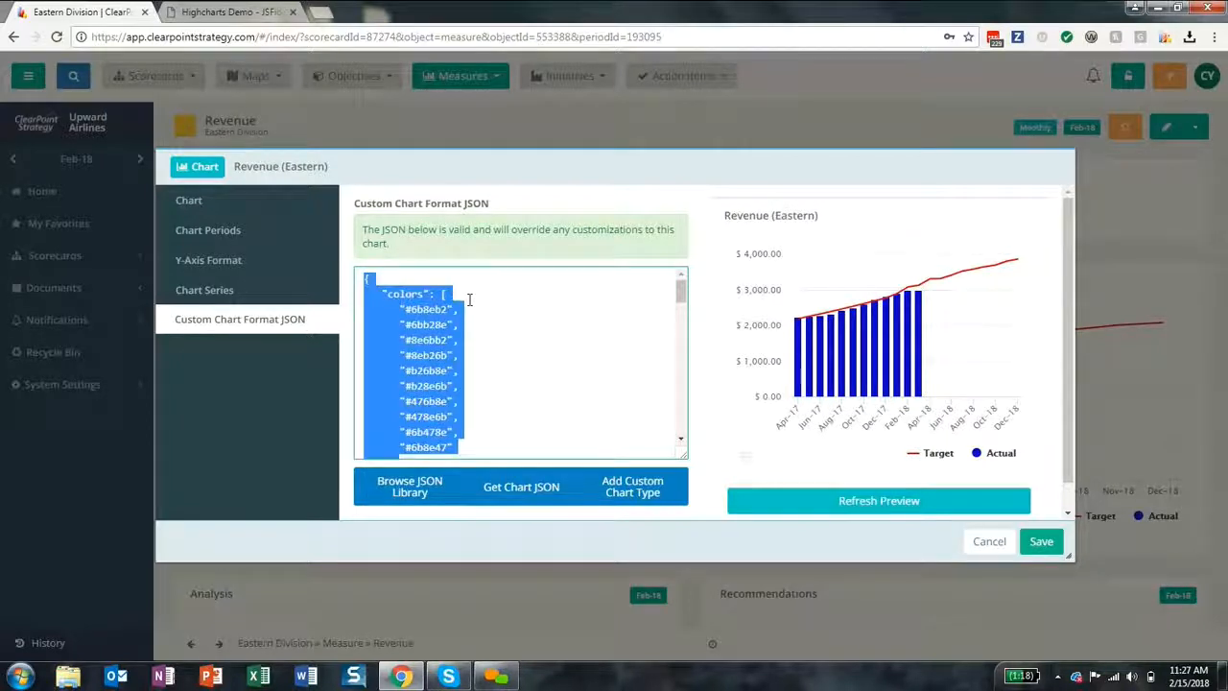
{"action": "key", "text": "BackSpace"}
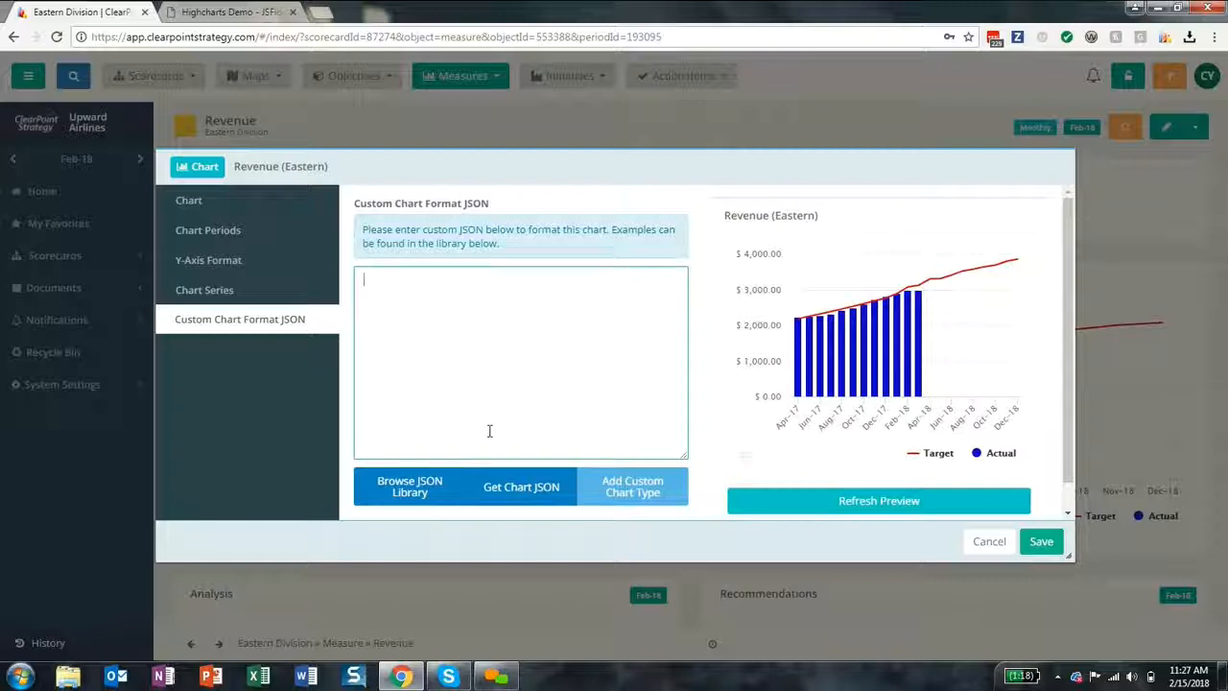
{"action": "left_click", "coordinate": [230, 283]}
{"action": "left_click", "coordinate": [236, 259]}
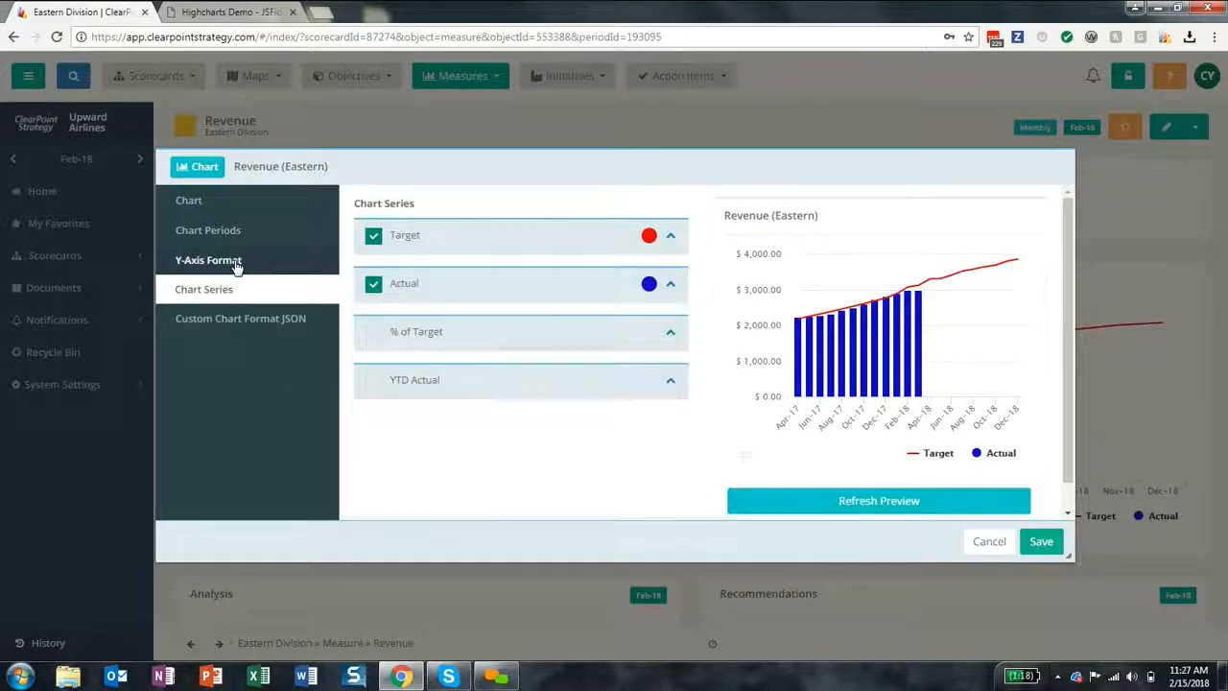
{"action": "left_click", "coordinate": [241, 235]}
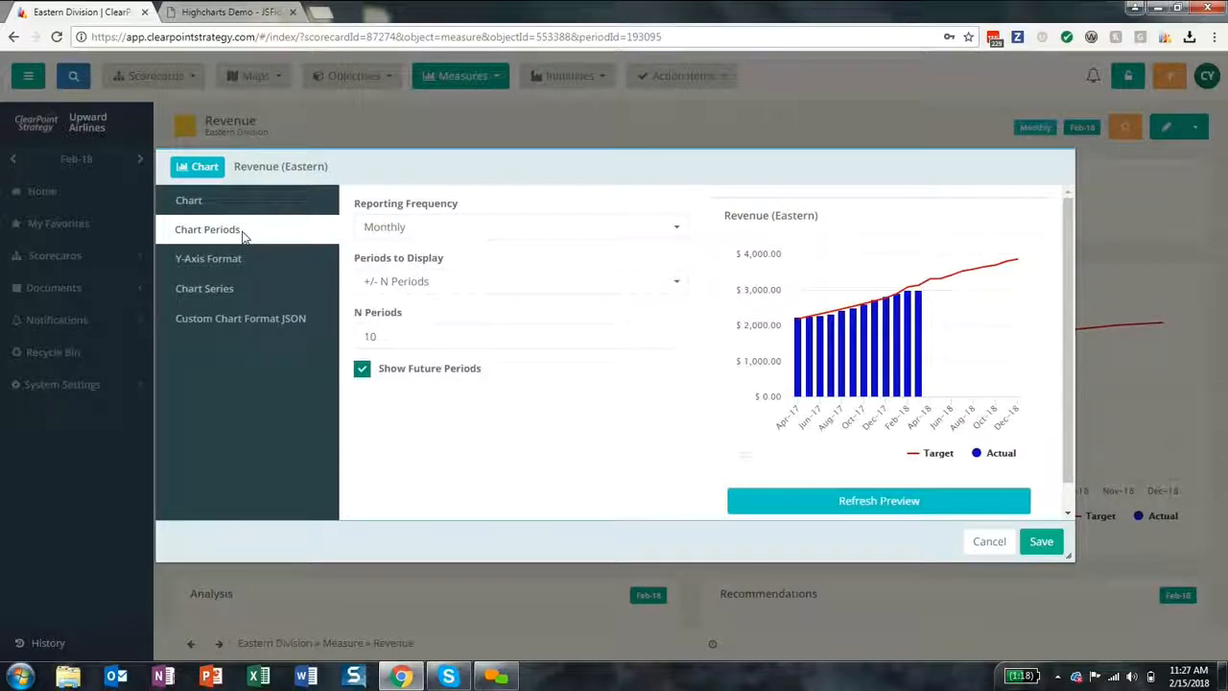
{"action": "left_click", "coordinate": [973, 547]}
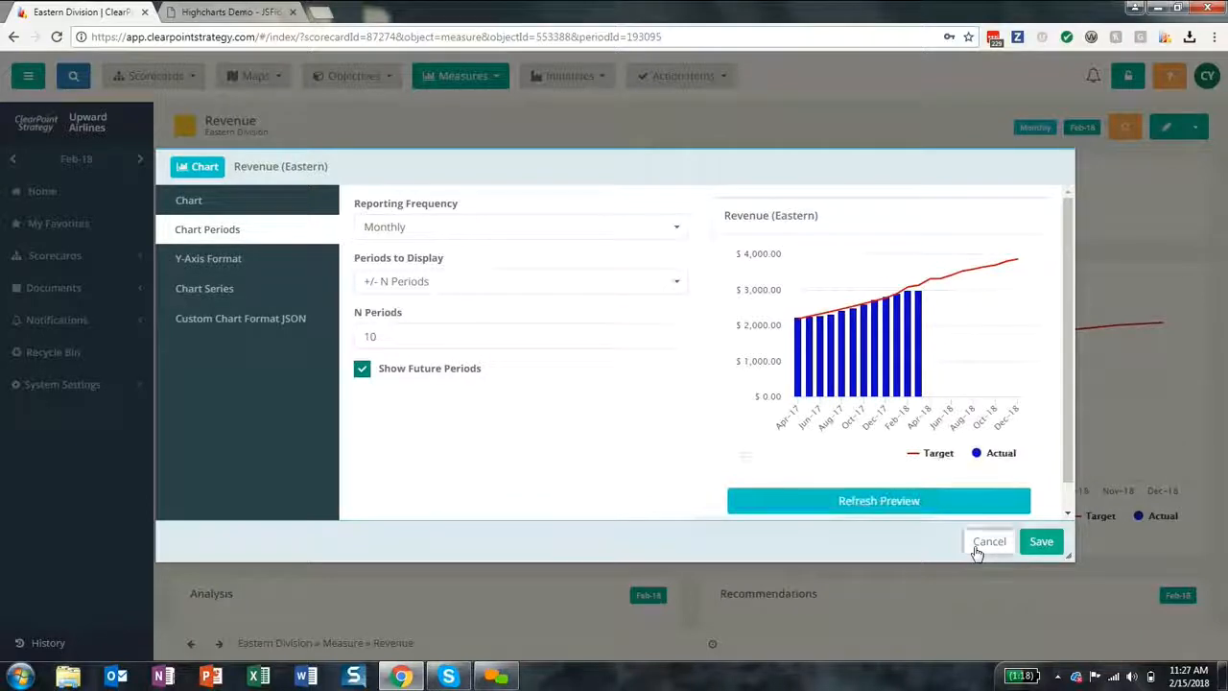